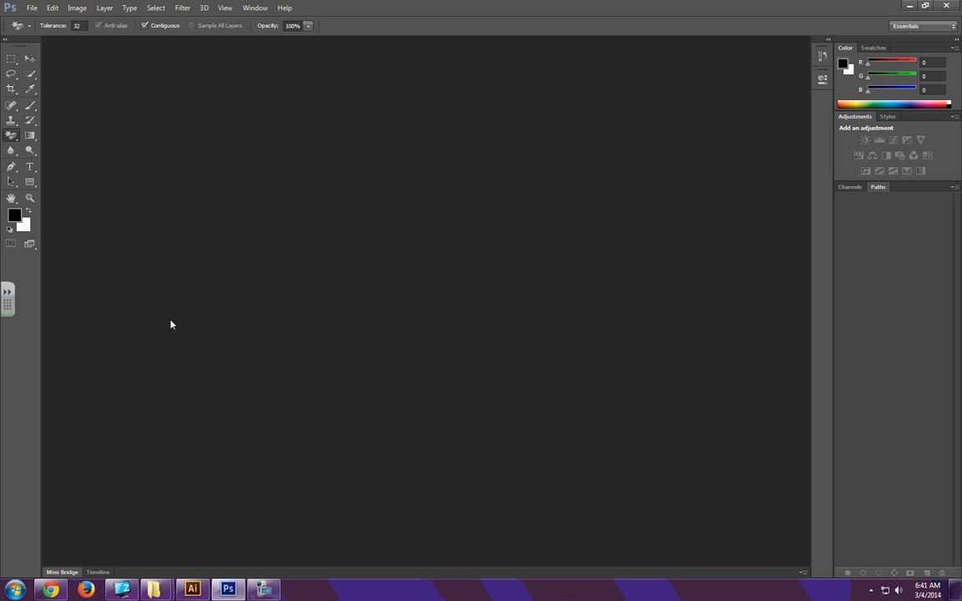
Create a new document 2000 pixels wide and 1200 pixels high.
key(ctrl+n)
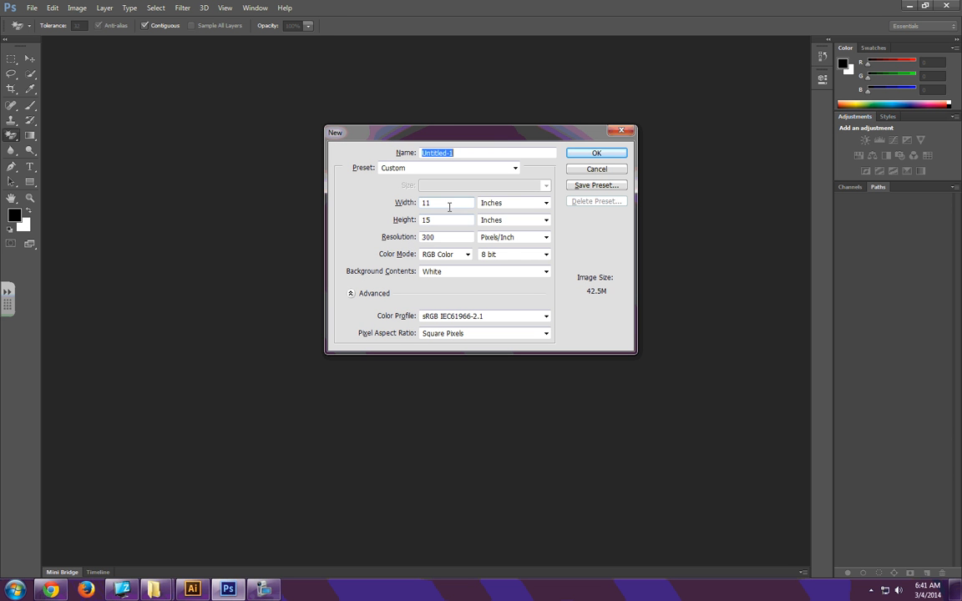
click(501, 203)
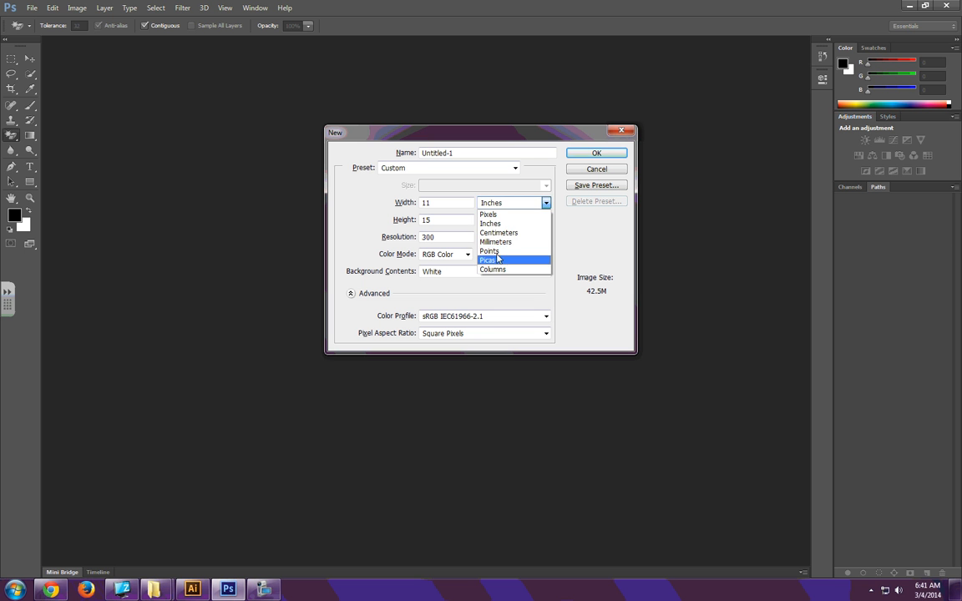
click(497, 216)
click(402, 202)
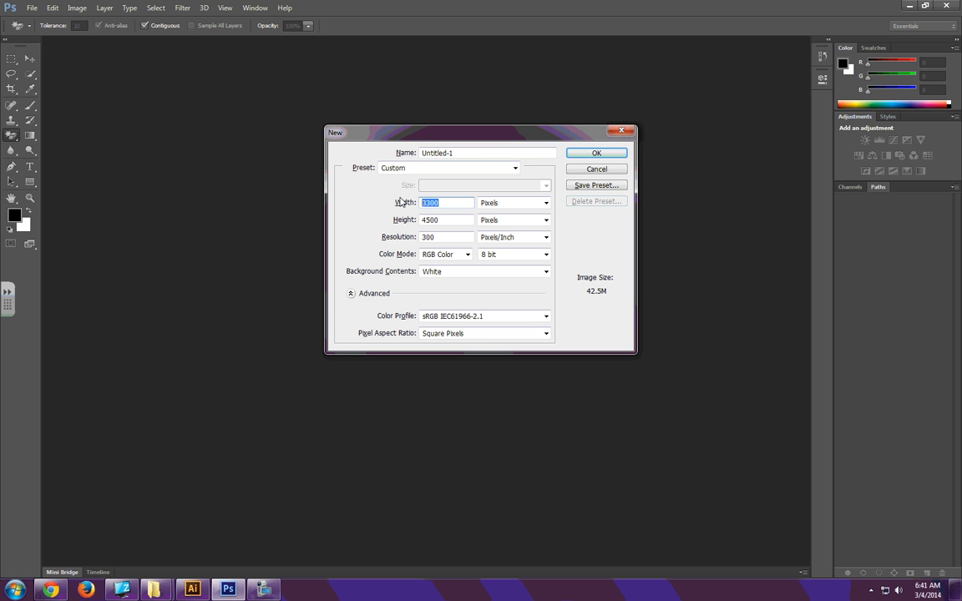
text(2)
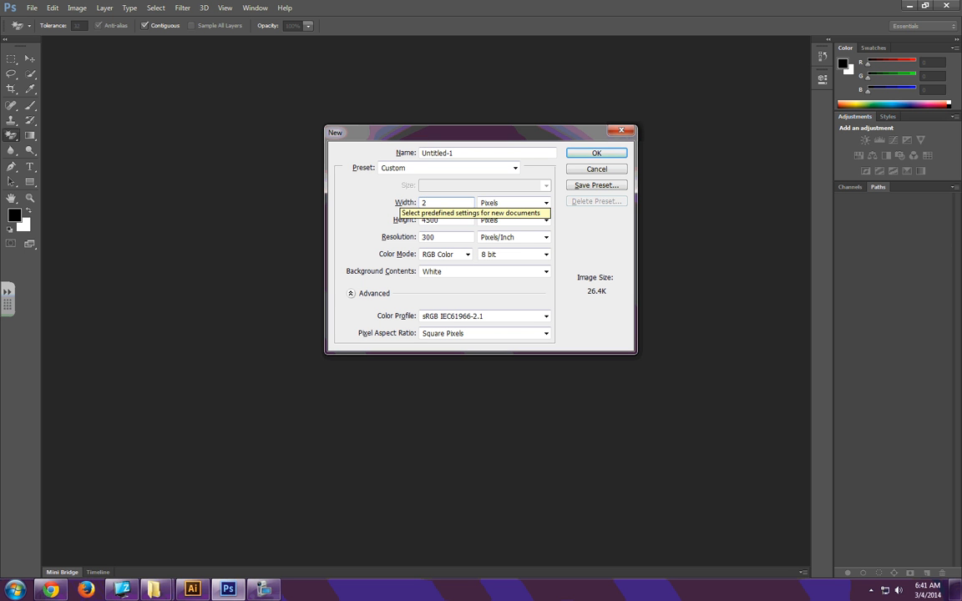
text(000)
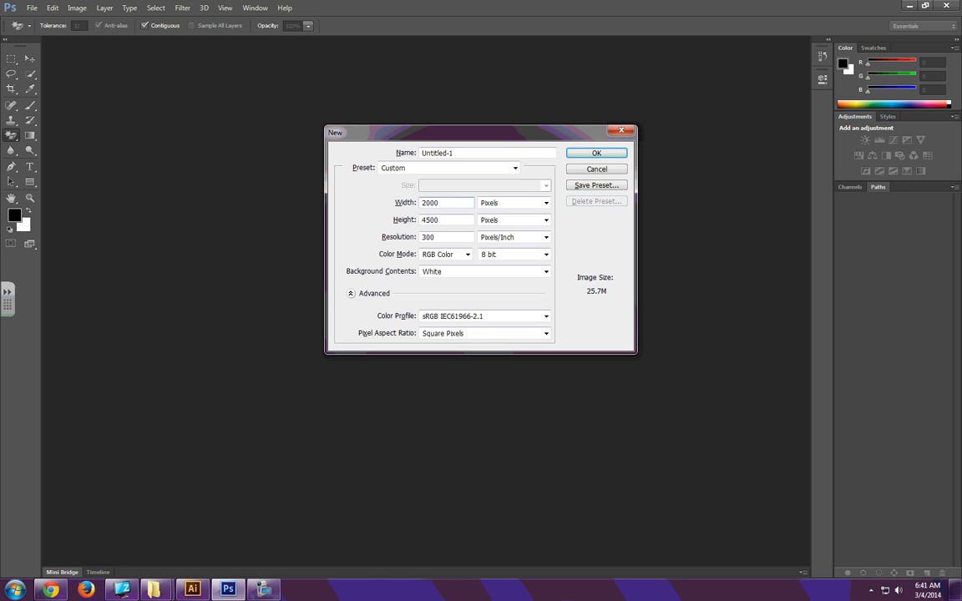
key(Tab)
key(Tab)
text(1200)
click(597, 153)
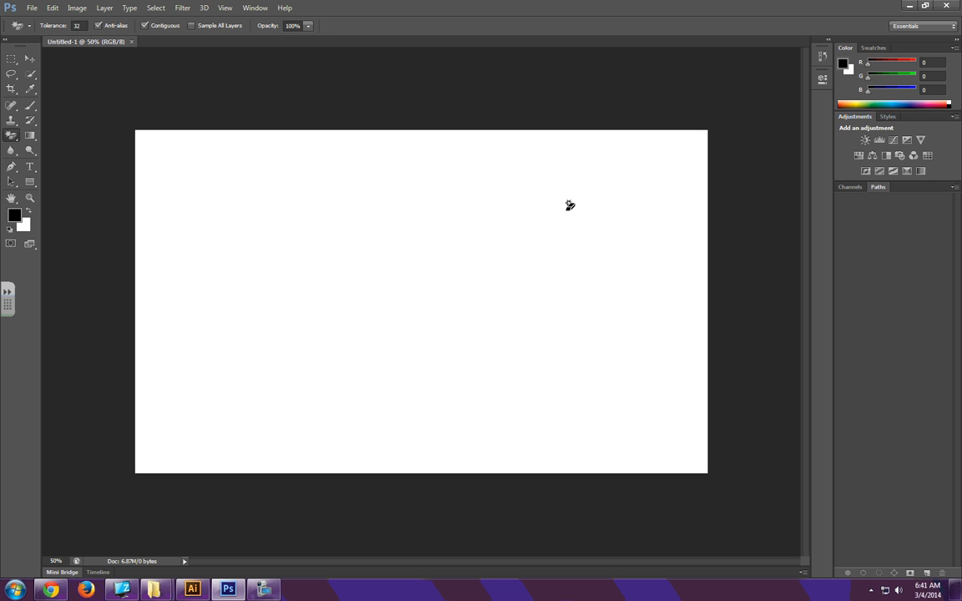
Activate the Move tool and reset the Essentials workspace to its default layout.
click(31, 59)
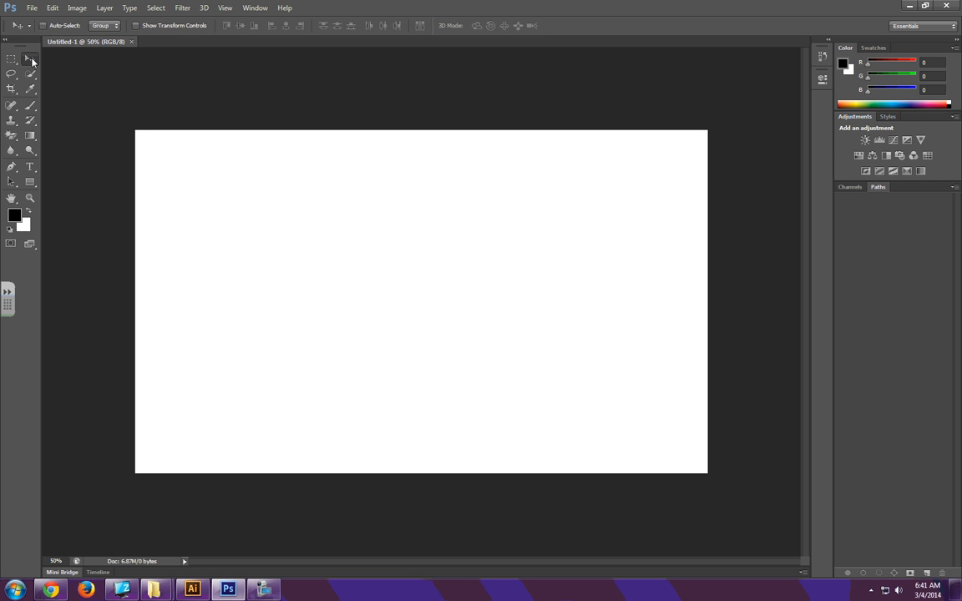
click(922, 27)
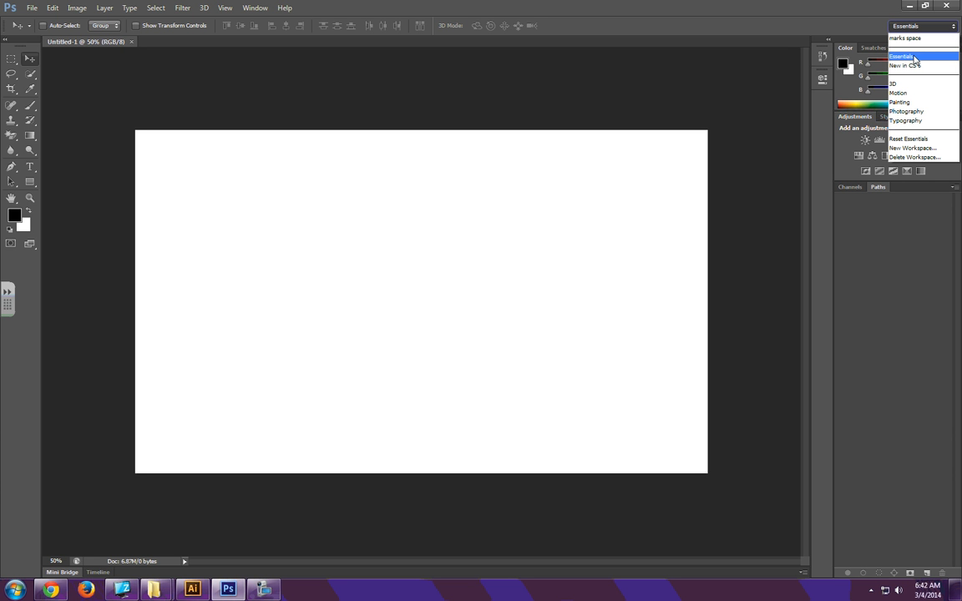
click(907, 138)
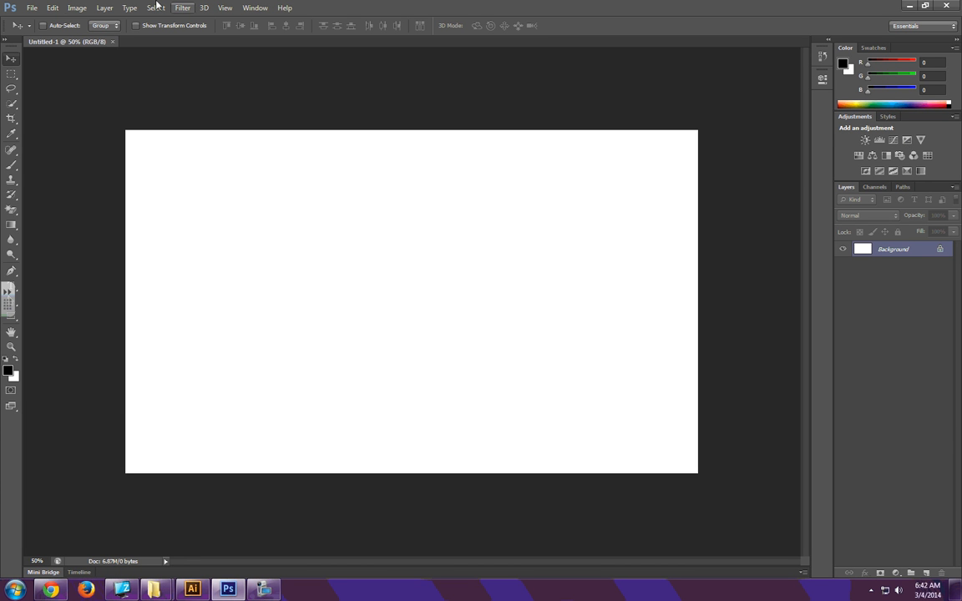
Add a gradient fill layer above the background in Normal mode at 100% opacity.
click(105, 8)
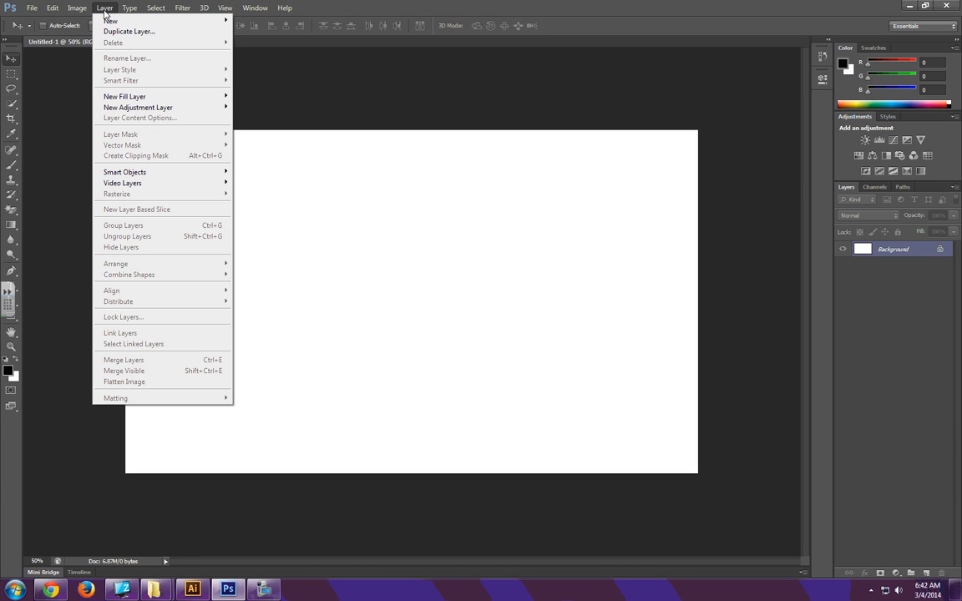
mouse_move(137, 108)
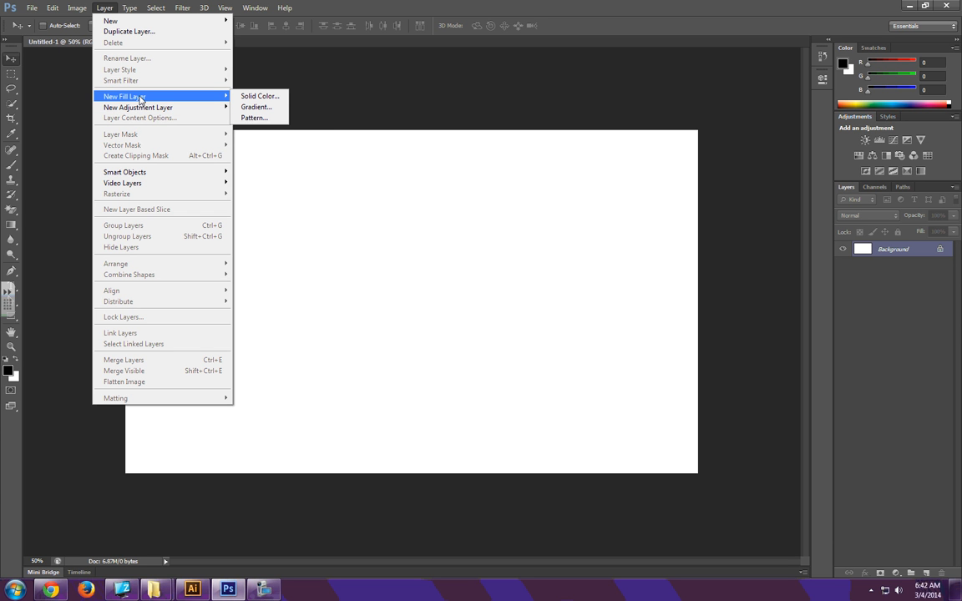
click(251, 109)
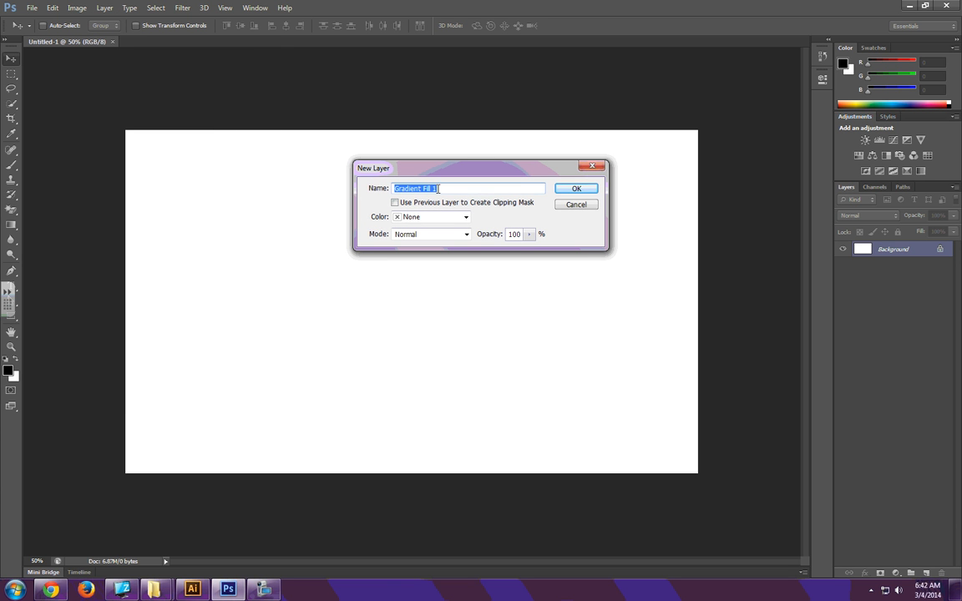
click(576, 192)
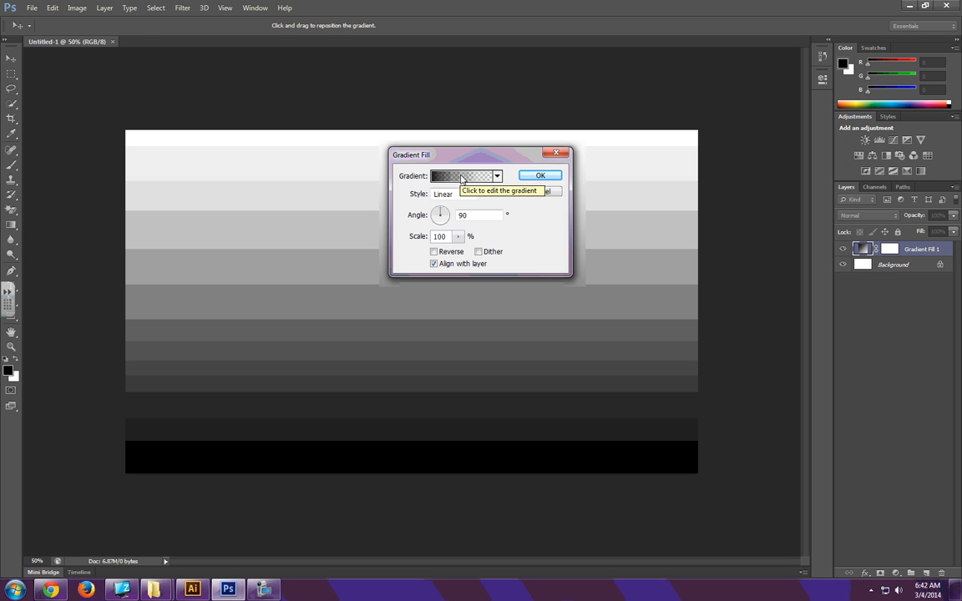
Edit the fill layer's gradient and set its starting color stop to 464646.
click(462, 178)
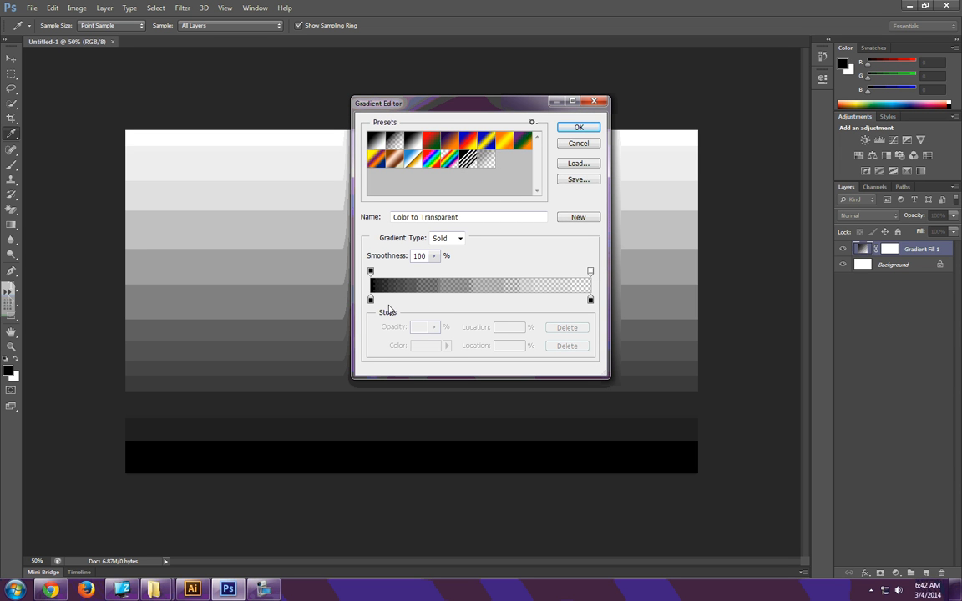
click(371, 300)
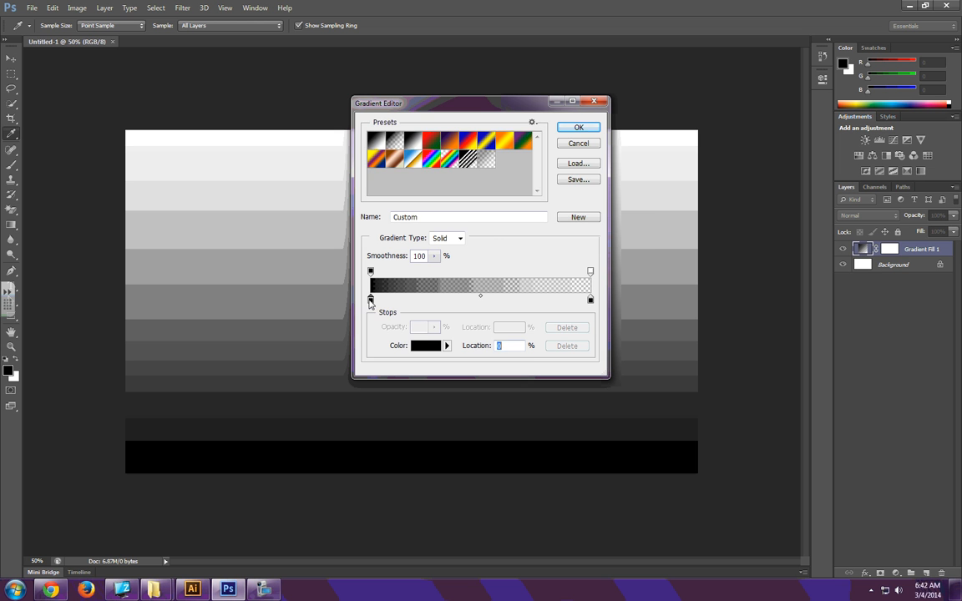
click(426, 346)
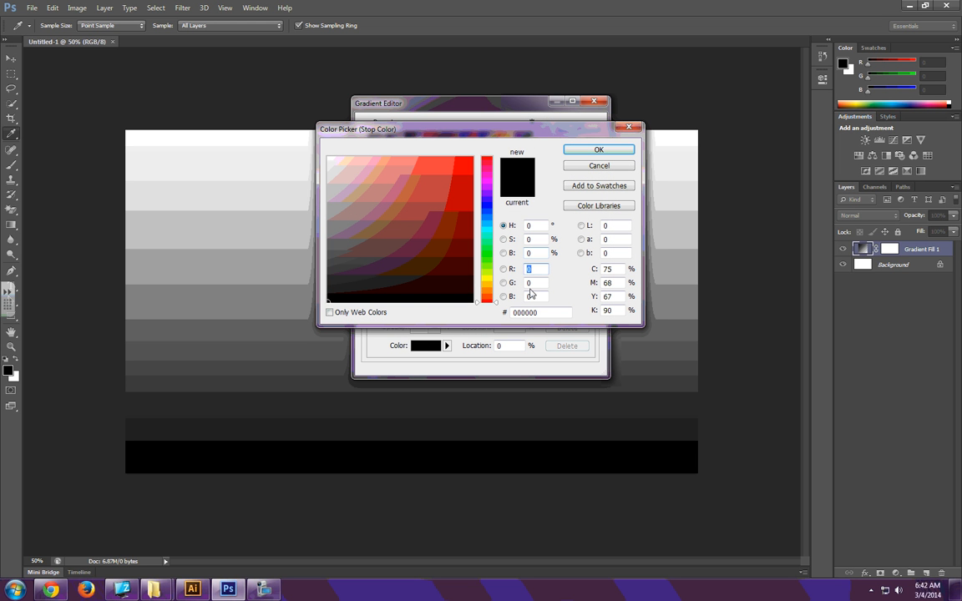
double_click(543, 312)
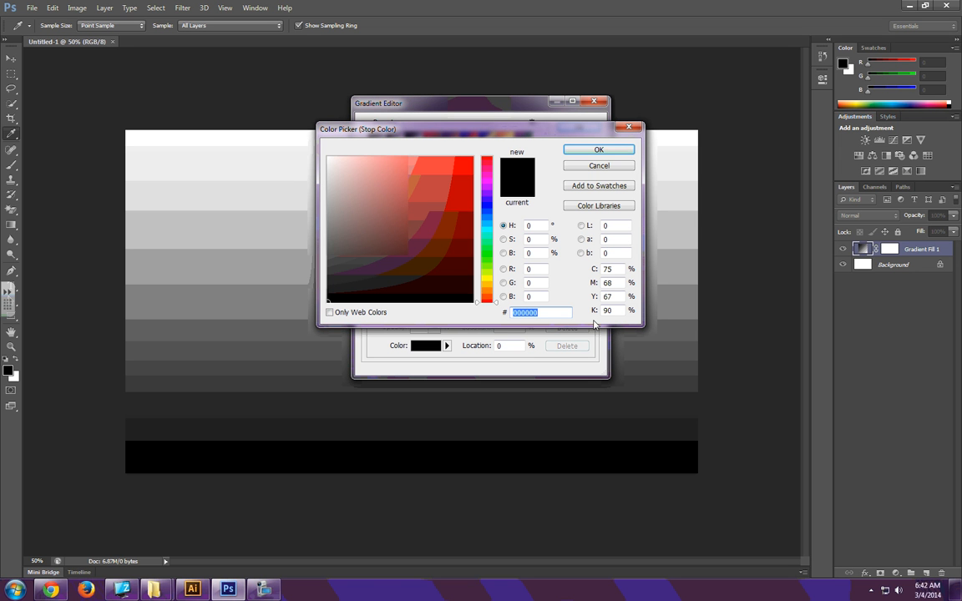
text(4646)
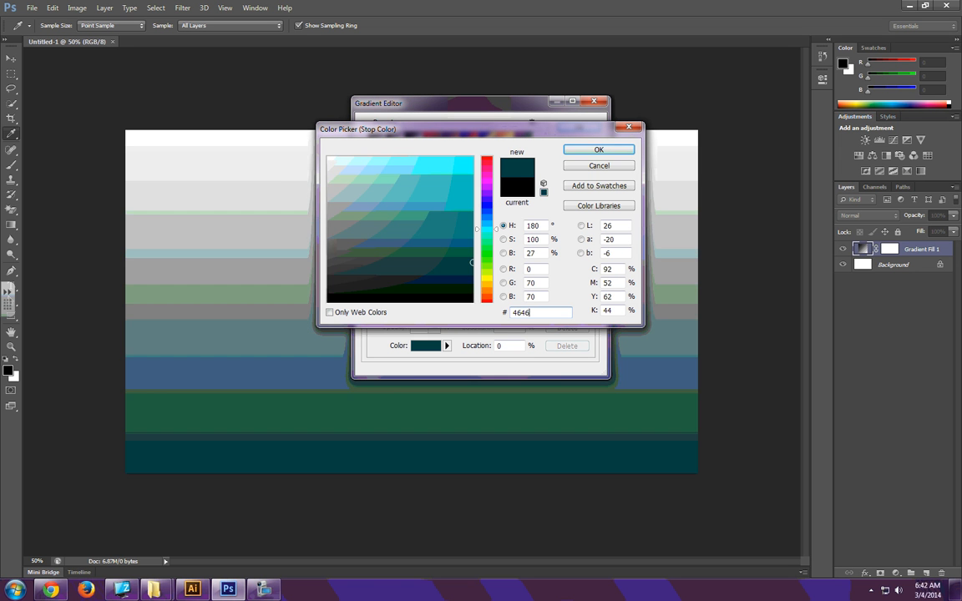
text(46)
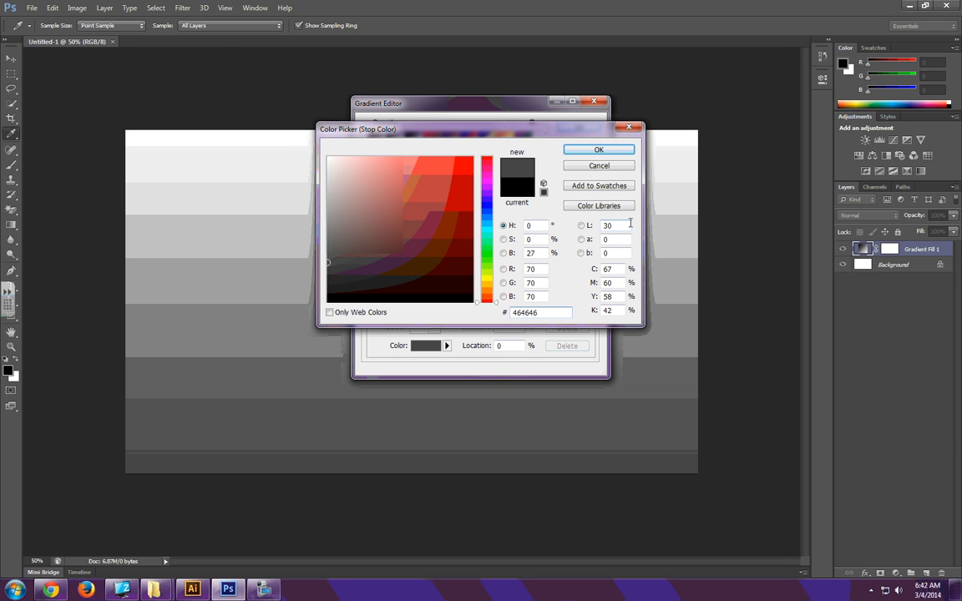
click(610, 151)
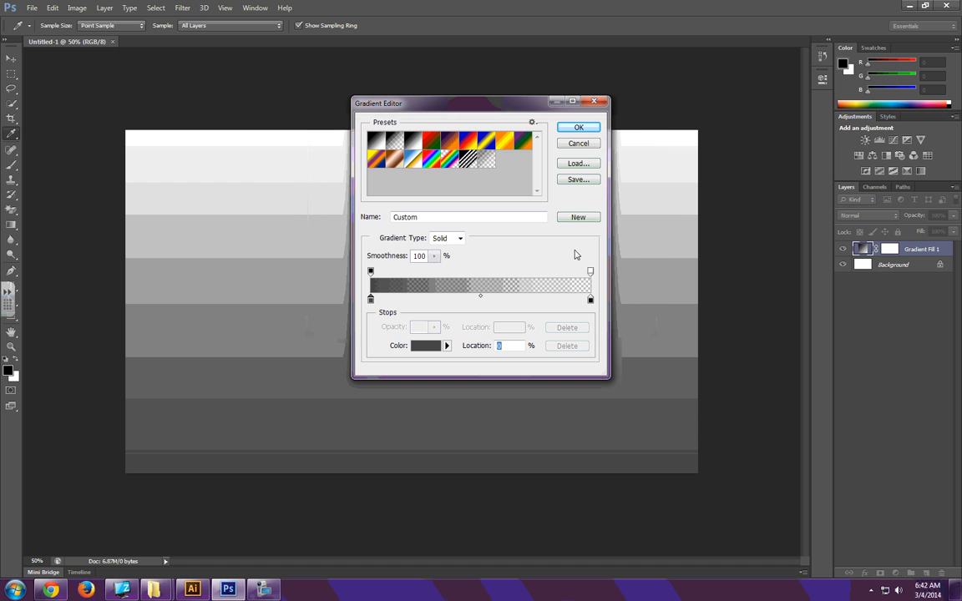
Use black (000000) for the gradient's end color stop, set the end opacity stop to 100%, and apply the gradient fill.
click(591, 299)
click(425, 345)
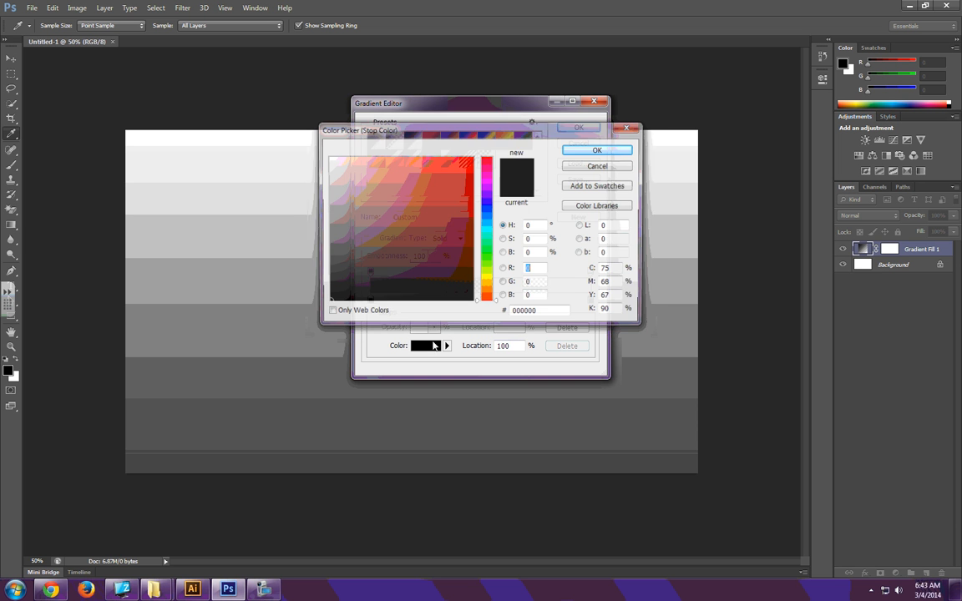
click(541, 313)
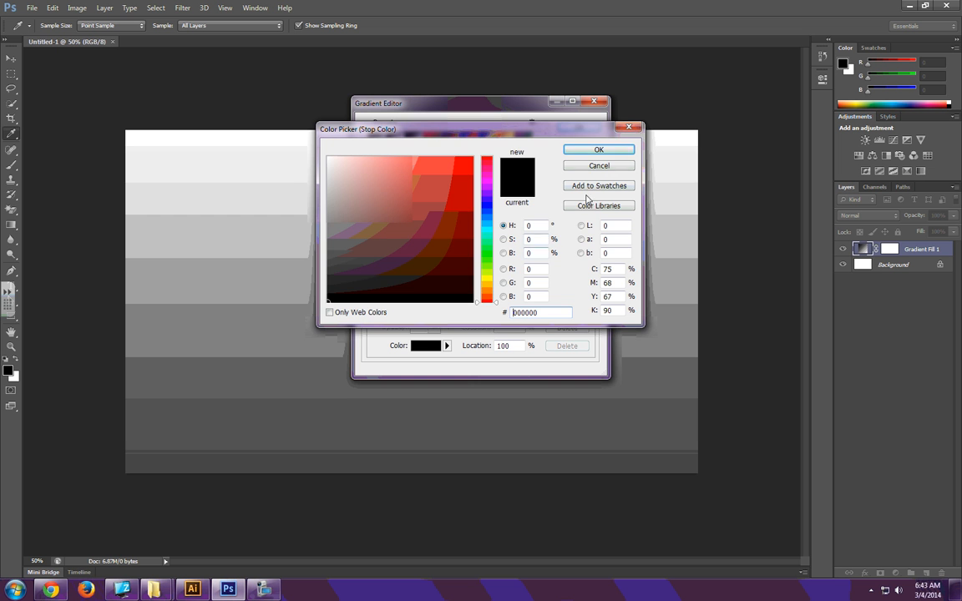
click(620, 149)
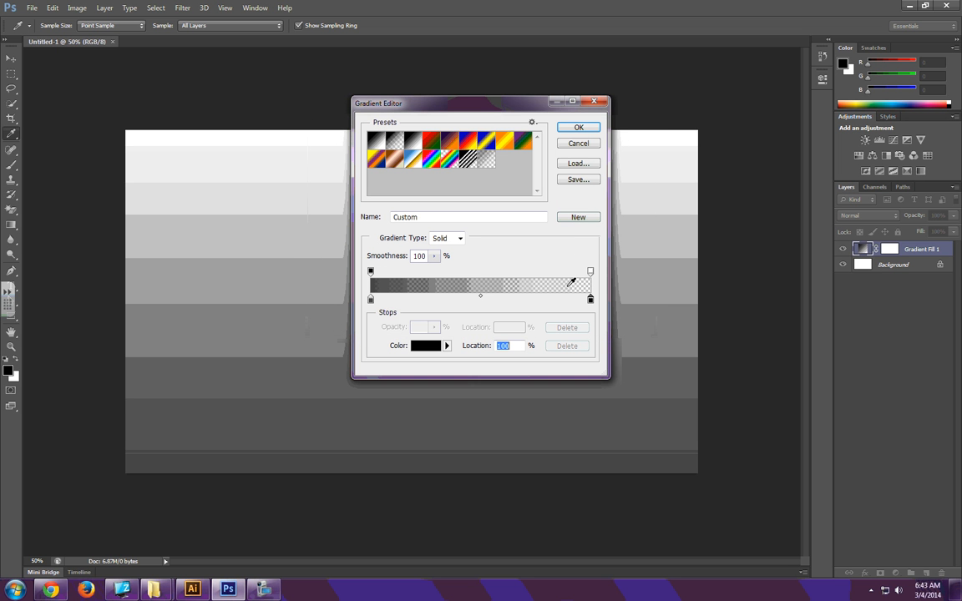
click(591, 273)
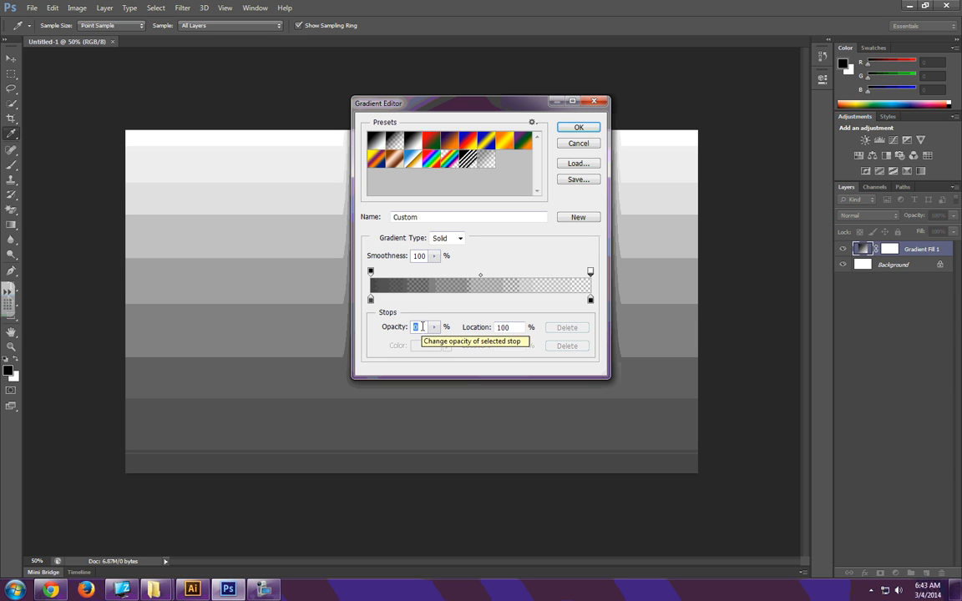
text(100)
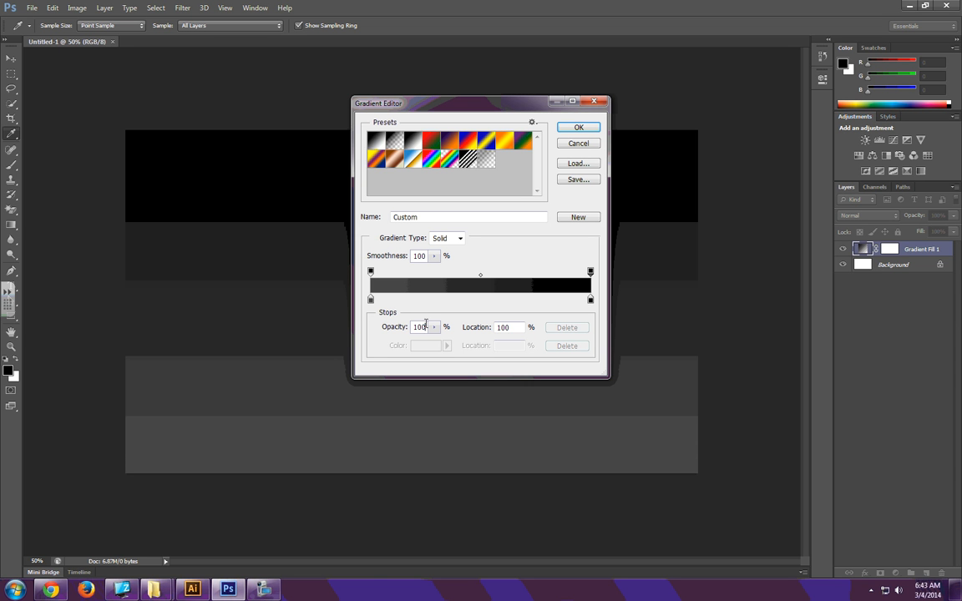
click(576, 128)
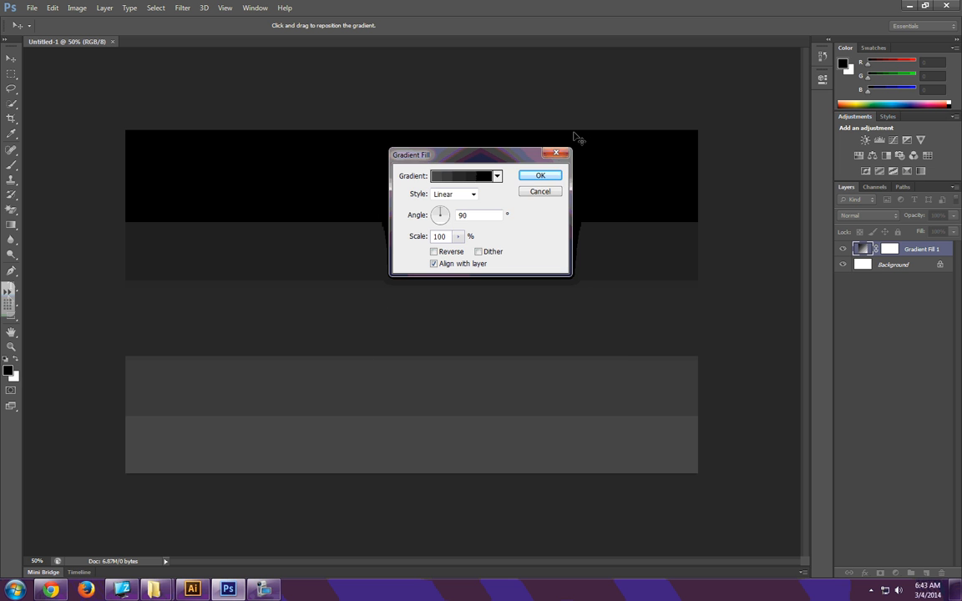
click(539, 176)
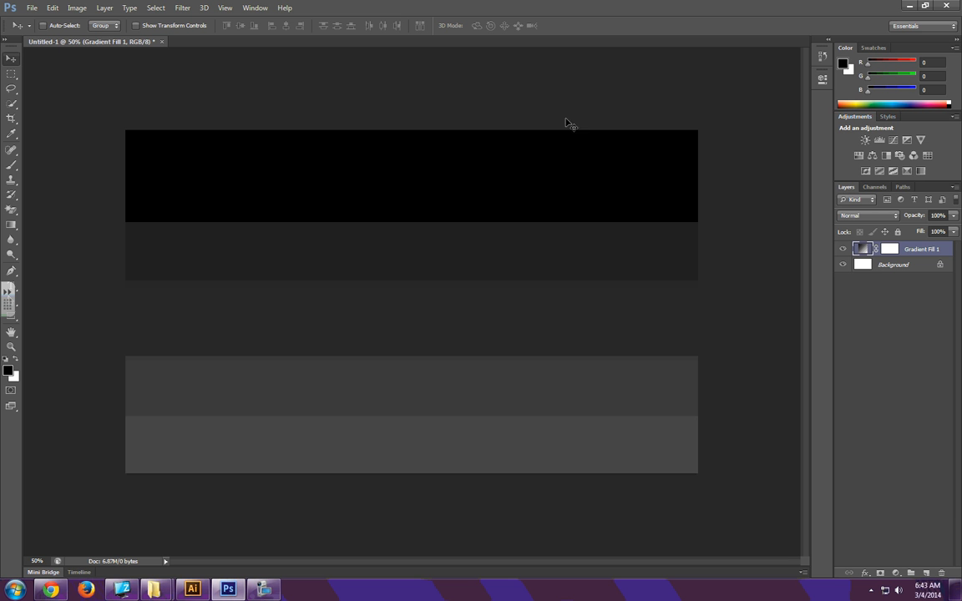
Create a new blank layer on top and make it a second gradient fill layer in Normal mode at 100% opacity.
click(927, 573)
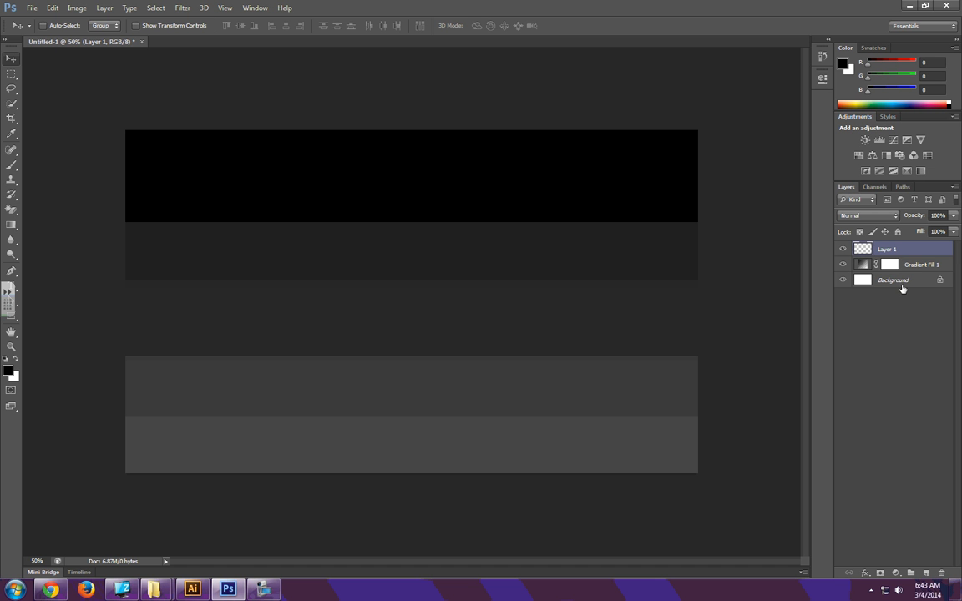
click(77, 8)
click(105, 8)
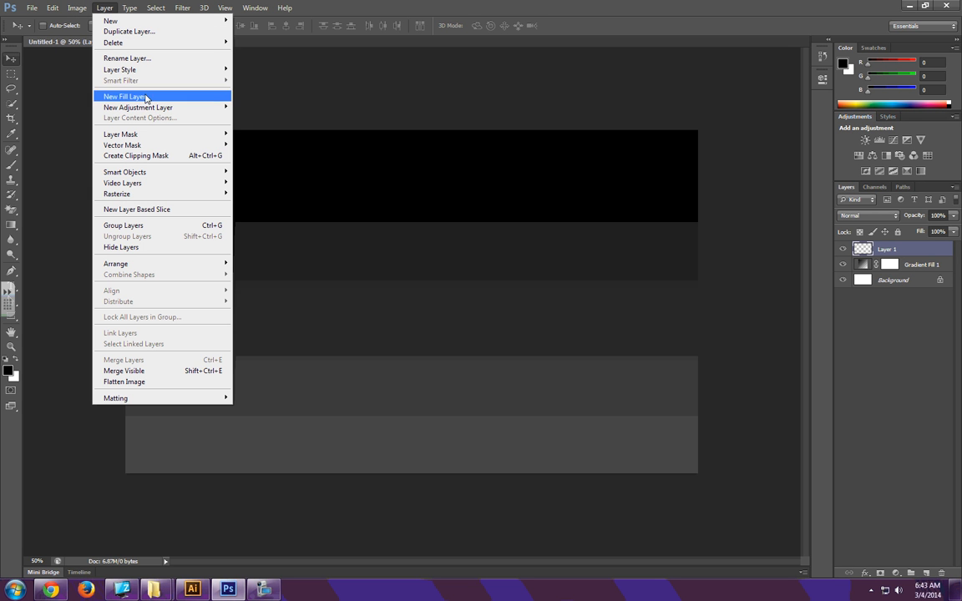
mouse_move(140, 97)
click(242, 103)
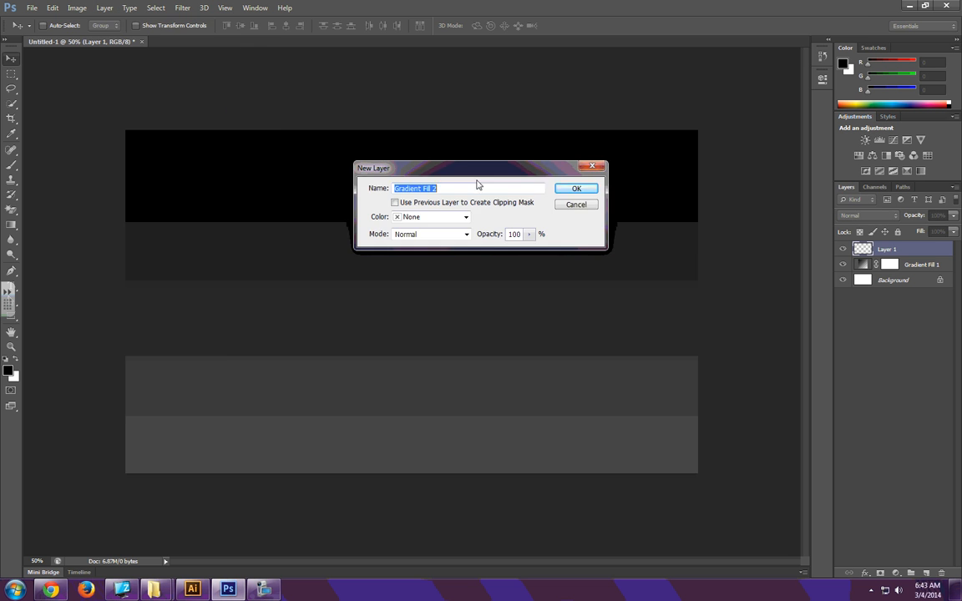
click(574, 189)
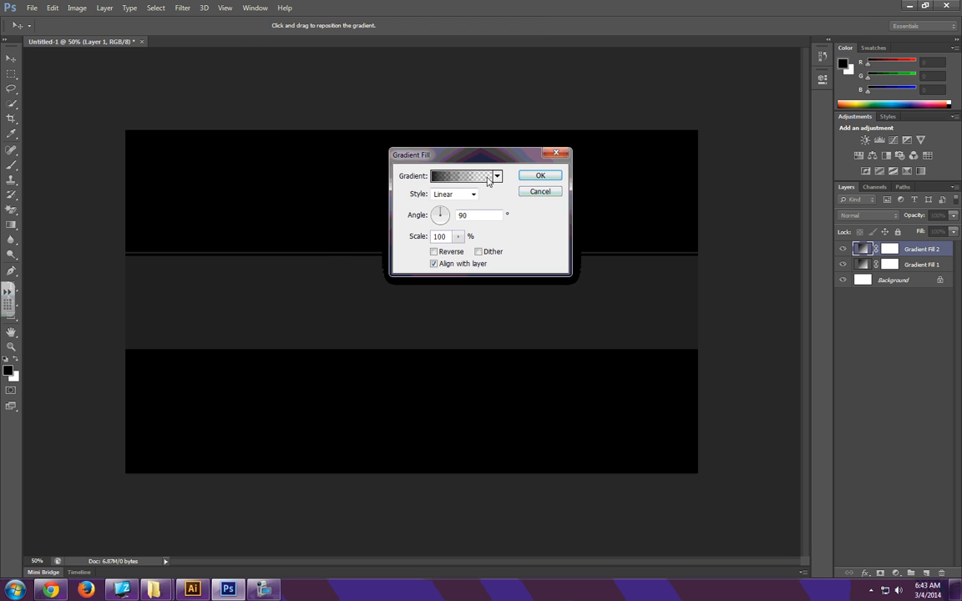
Choose the Violet, Green, Orange preset for the second gradient fill and apply it with linear style at 90°.
click(488, 177)
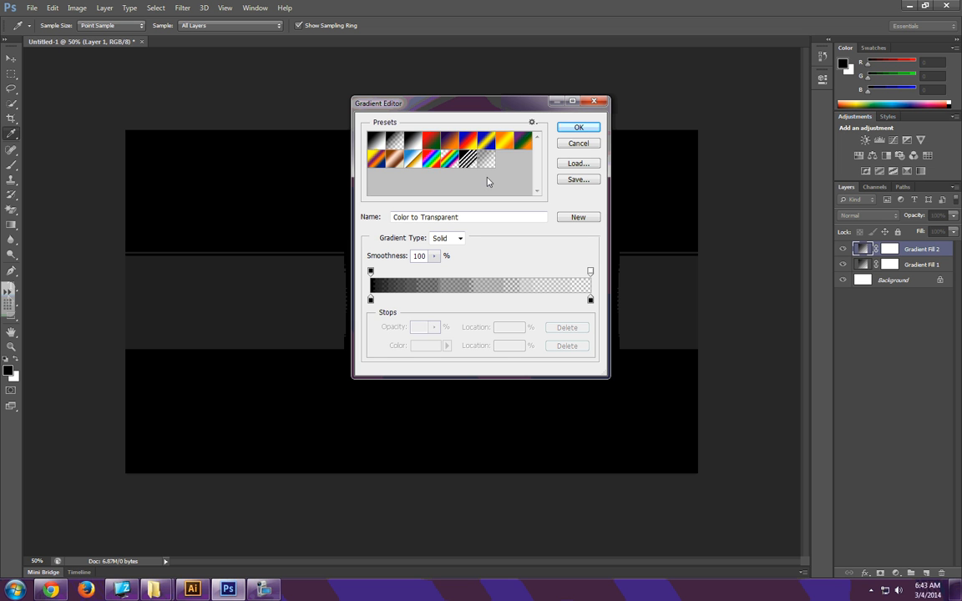
click(432, 159)
click(523, 144)
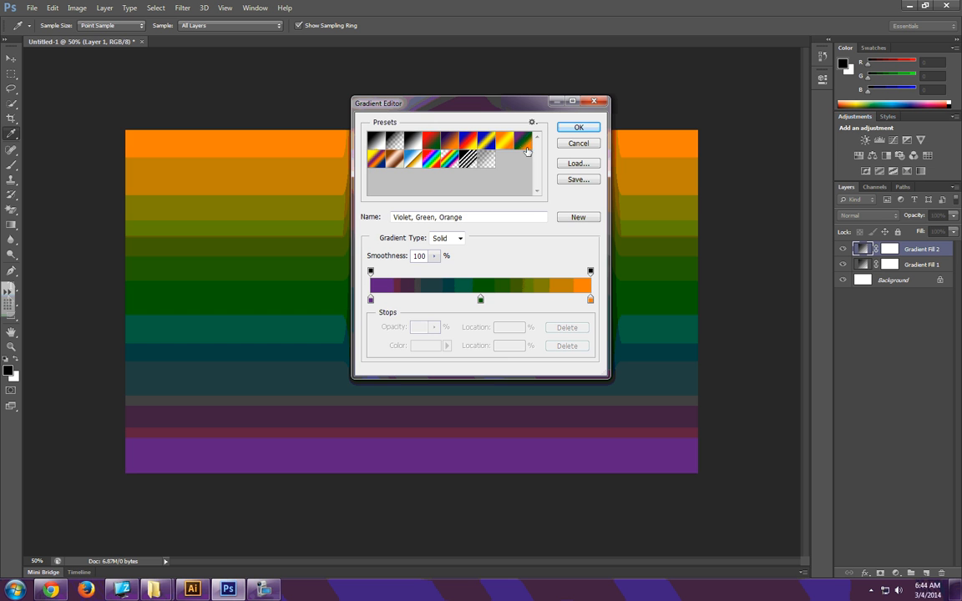
click(580, 128)
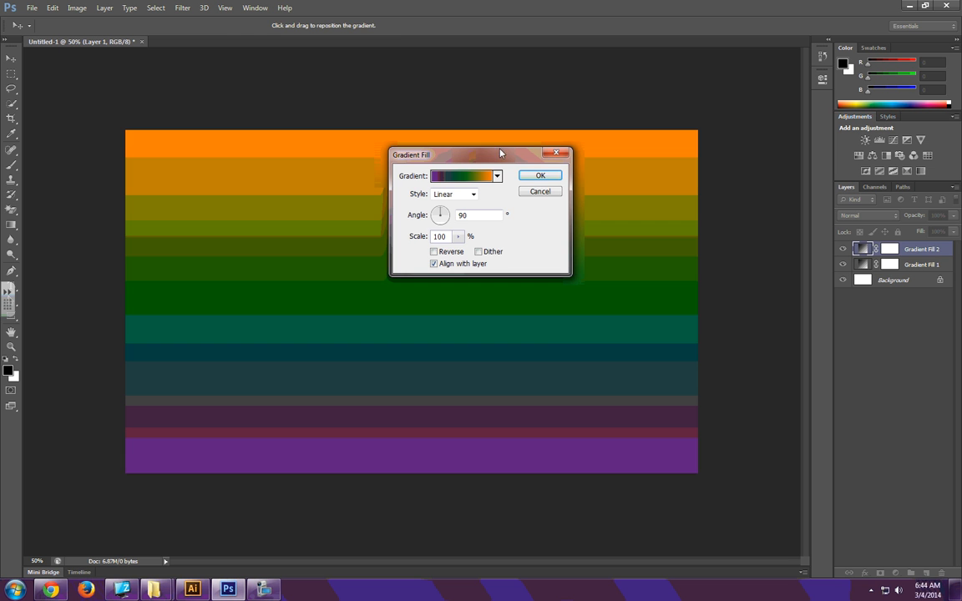
click(542, 175)
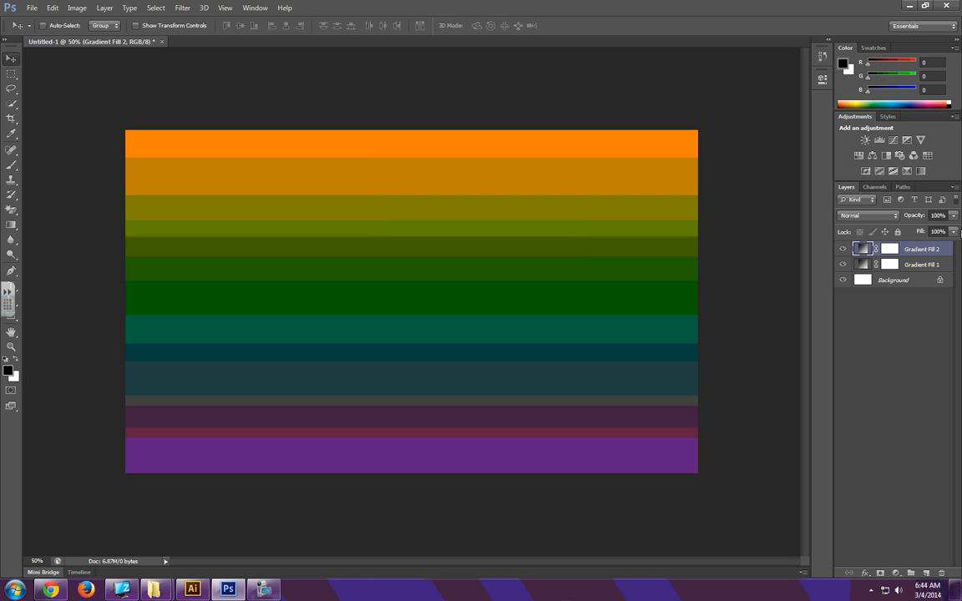
Set the Violet, Green, Orange gradient layer's fill to 25% and its blending mode to Color.
click(945, 233)
drag(944, 232, 907, 233)
text(25)
key(Return)
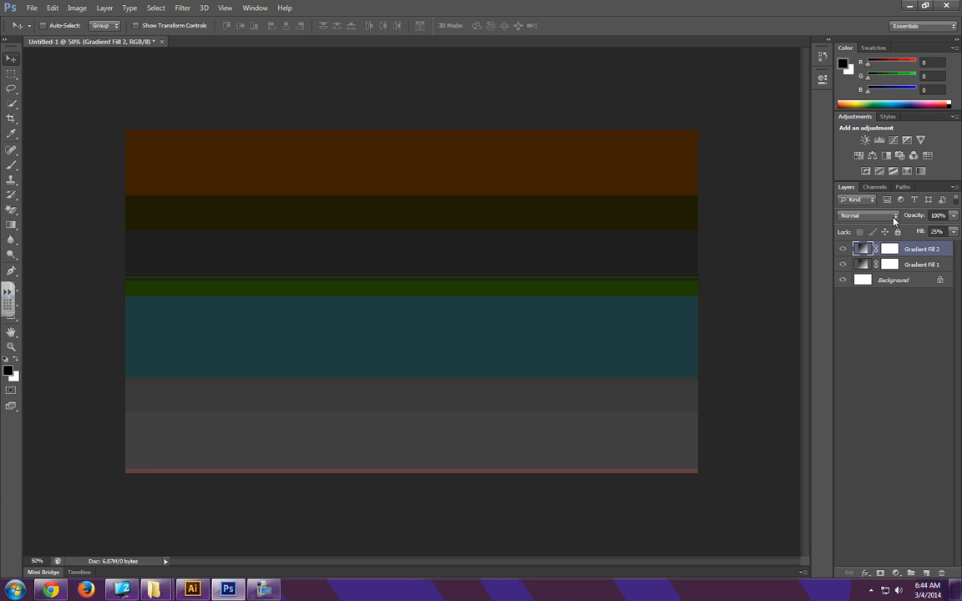
click(895, 217)
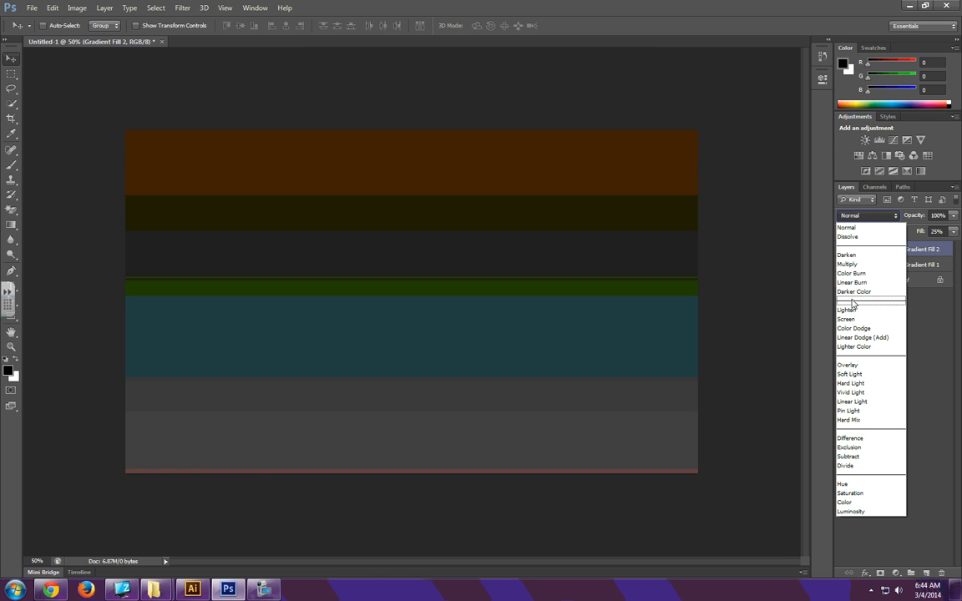
click(854, 504)
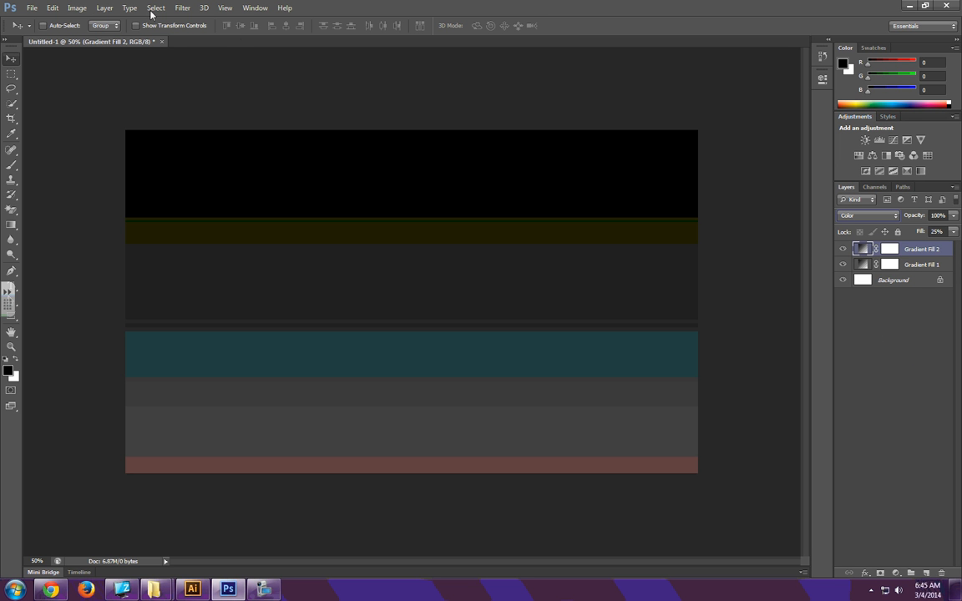
Add a third gradient fill layer on top in Normal mode at 100% opacity.
click(106, 10)
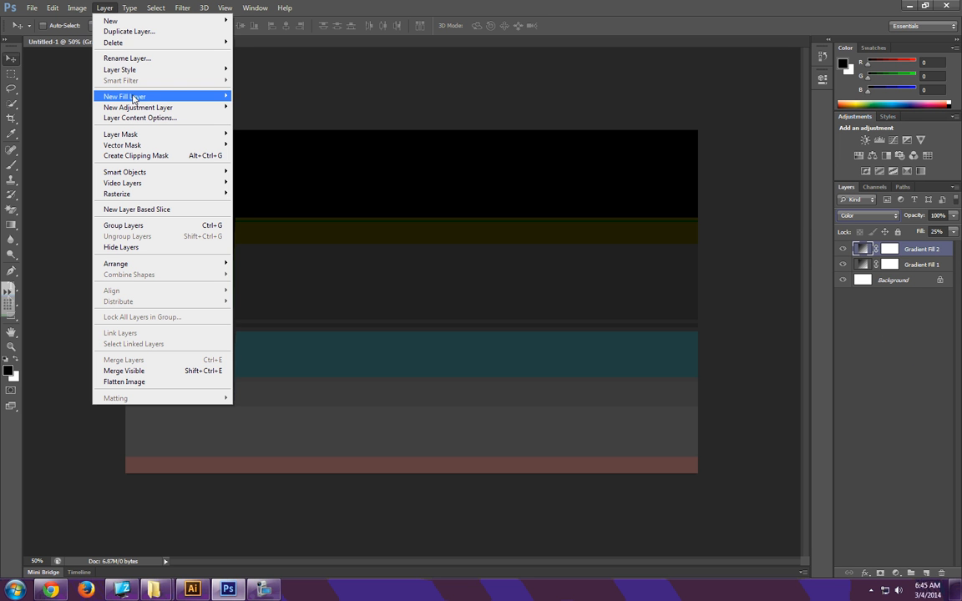
mouse_move(123, 96)
click(254, 107)
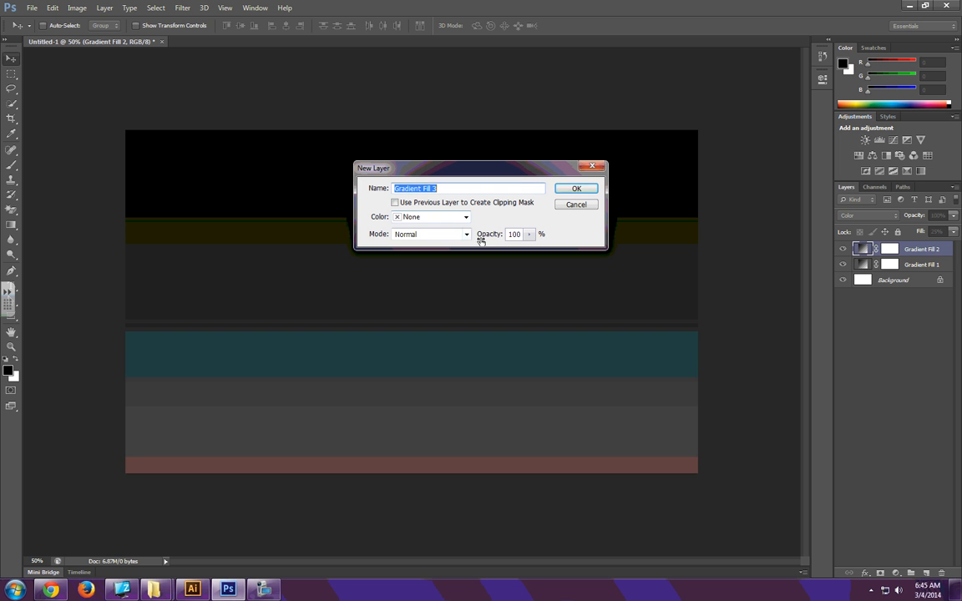
click(585, 189)
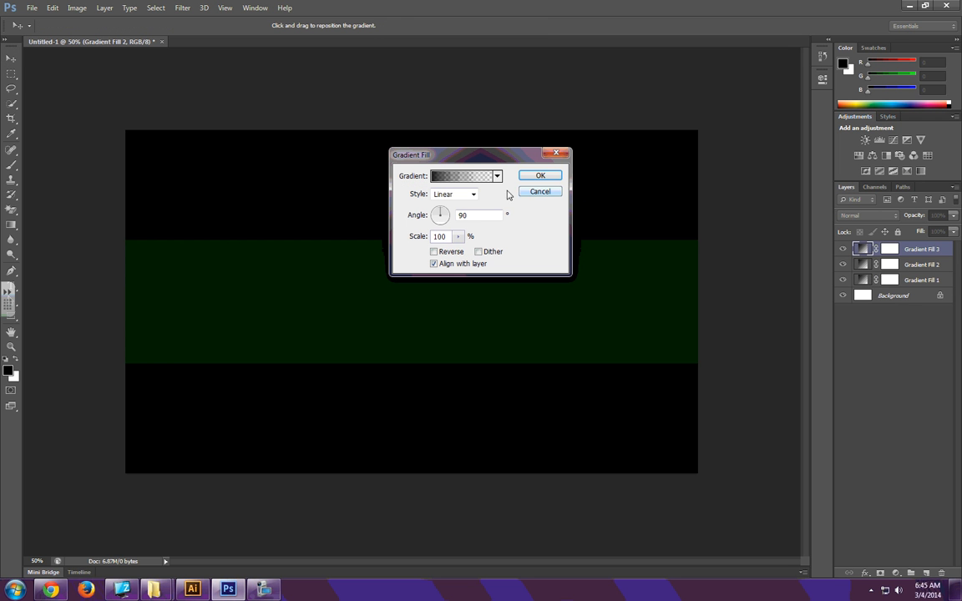
Set the third gradient fill to Radial style, keep the black Color to Transparent gradient, and reverse it.
click(451, 196)
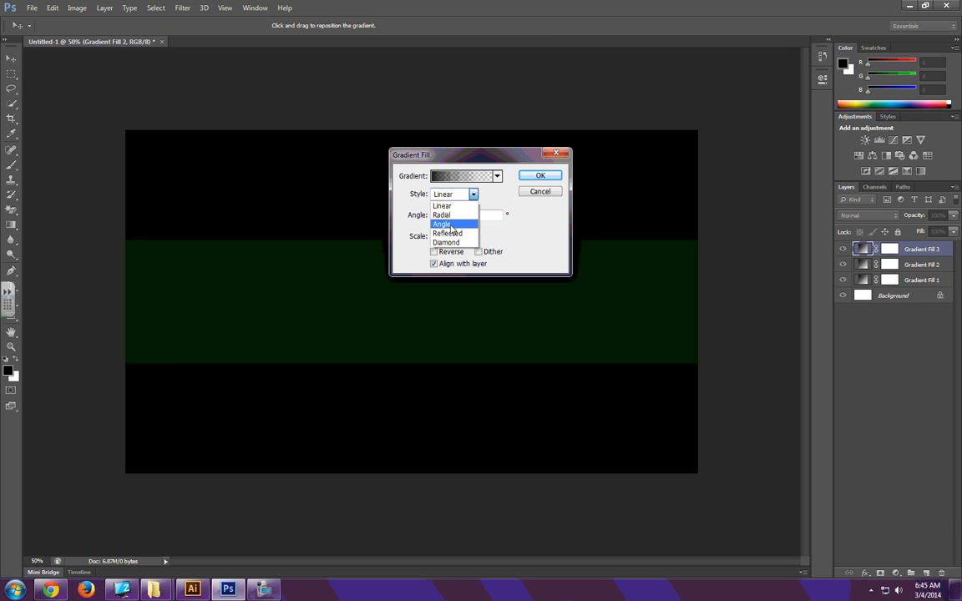
click(442, 215)
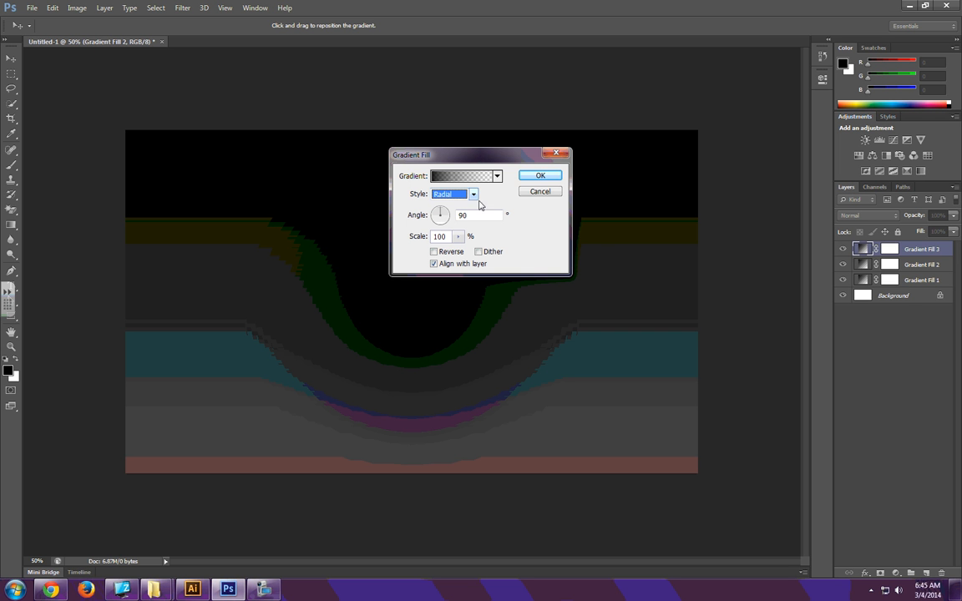
click(469, 177)
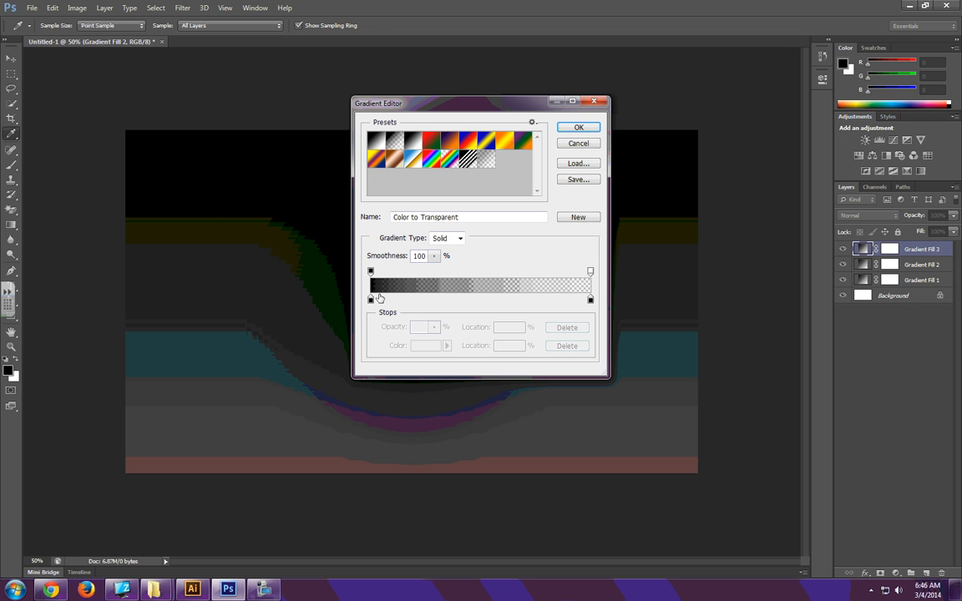
click(579, 130)
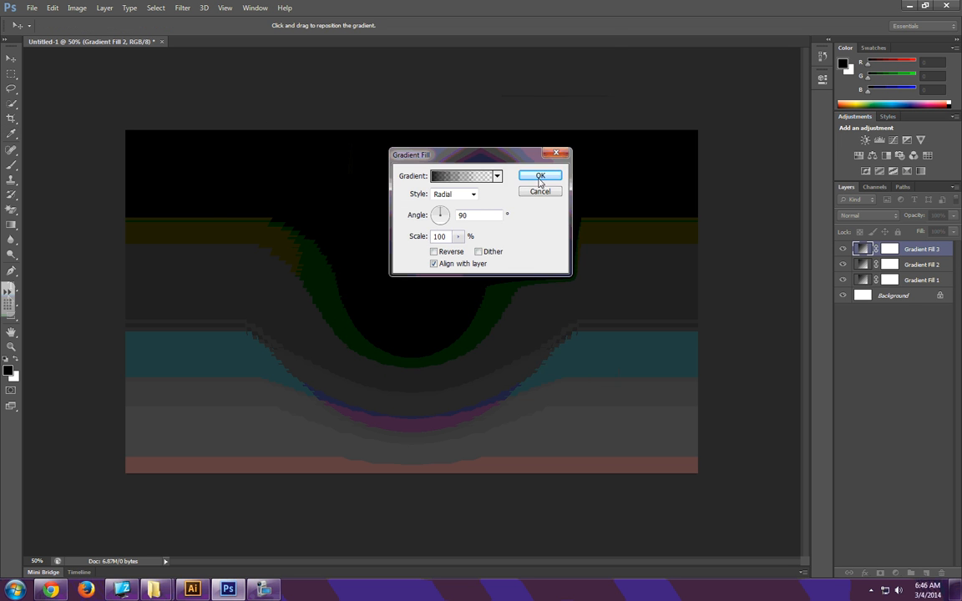
click(450, 255)
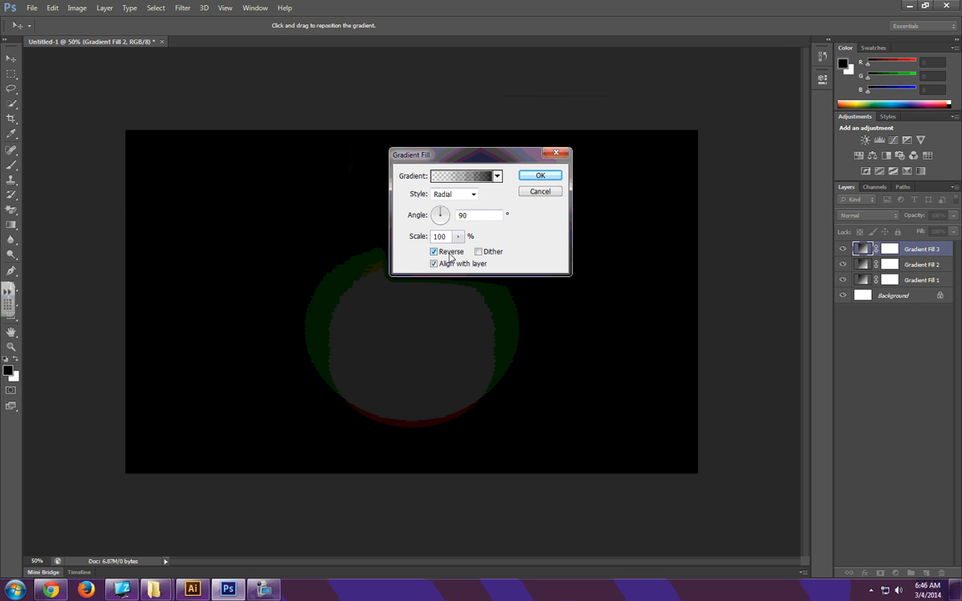
Shift the radial gradient's opacity midpoint toward its opaque black end, keep both end stops in place, and apply the gradient fill.
click(470, 177)
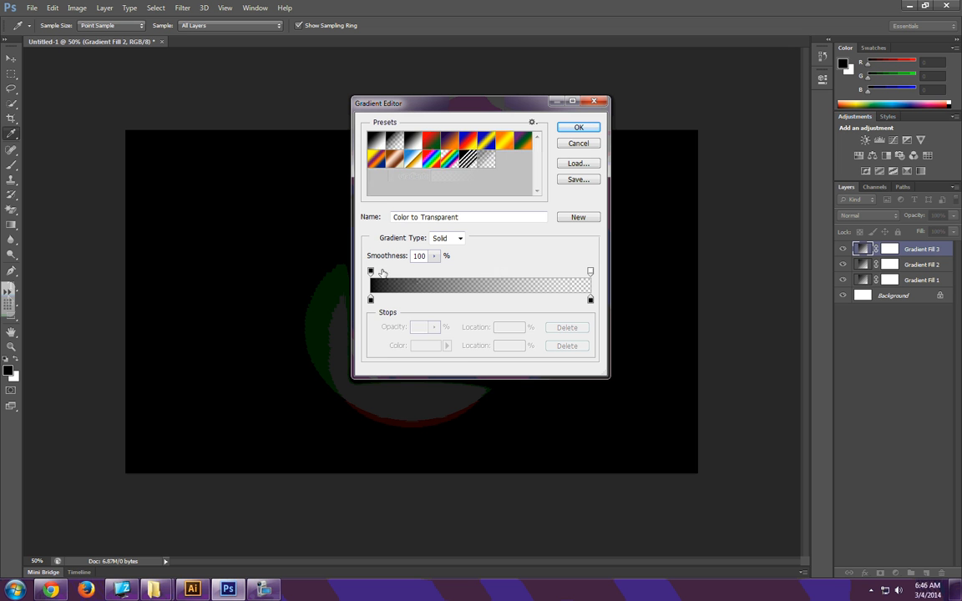
drag(371, 271, 412, 271)
drag(502, 275, 470, 301)
drag(412, 272, 371, 272)
drag(480, 277, 442, 276)
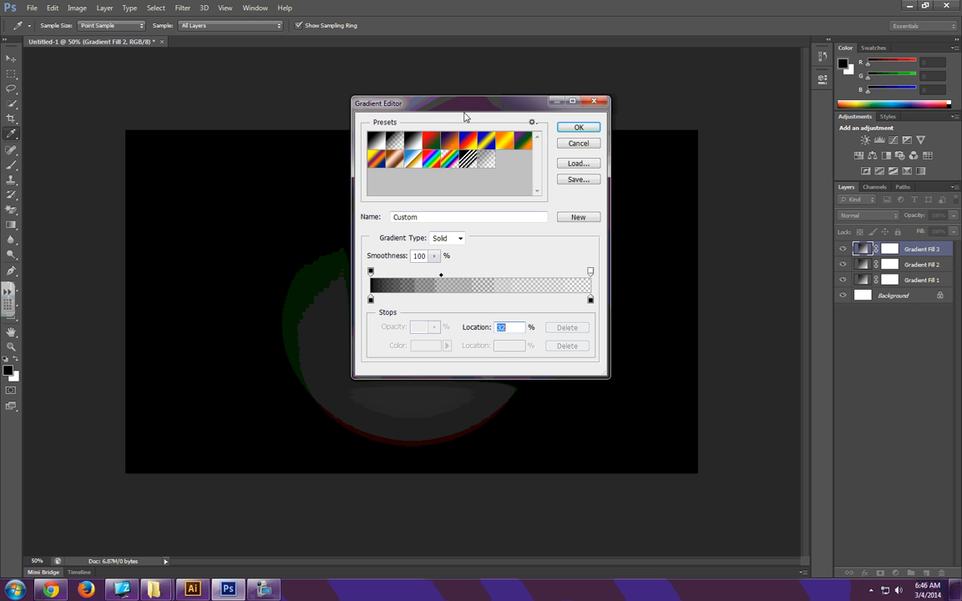
drag(419, 102, 575, 58)
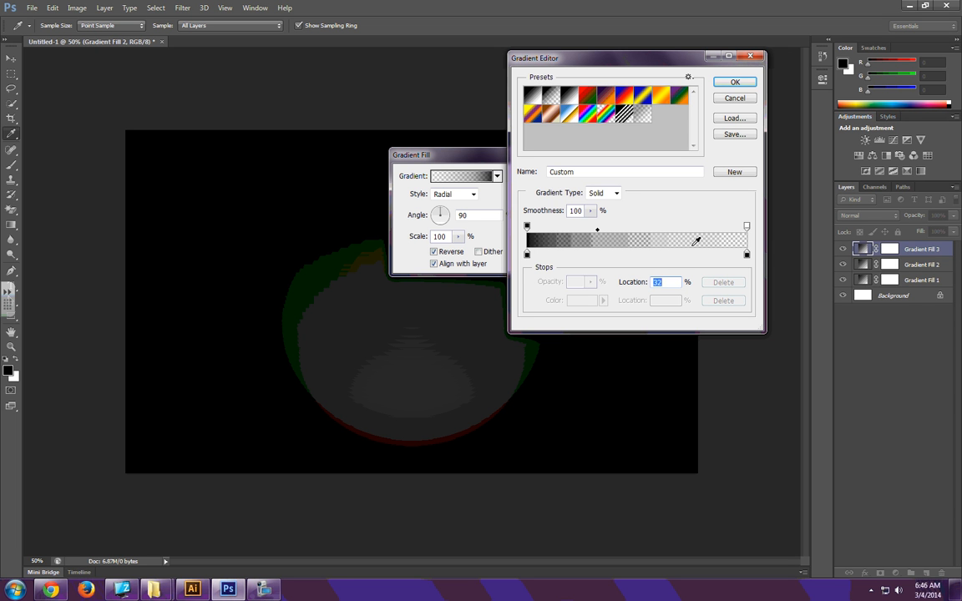
drag(598, 230, 607, 232)
click(735, 82)
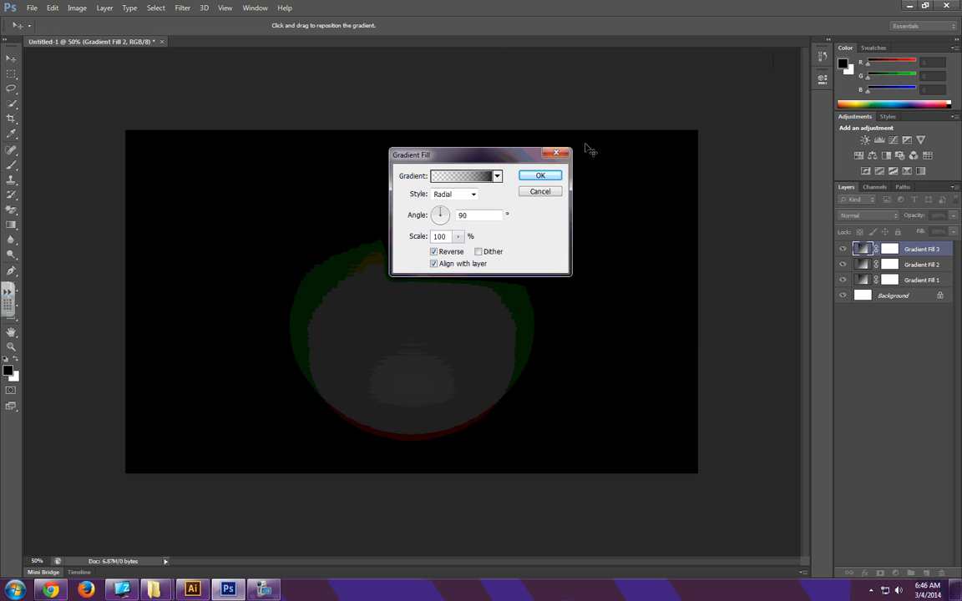
key(Return)
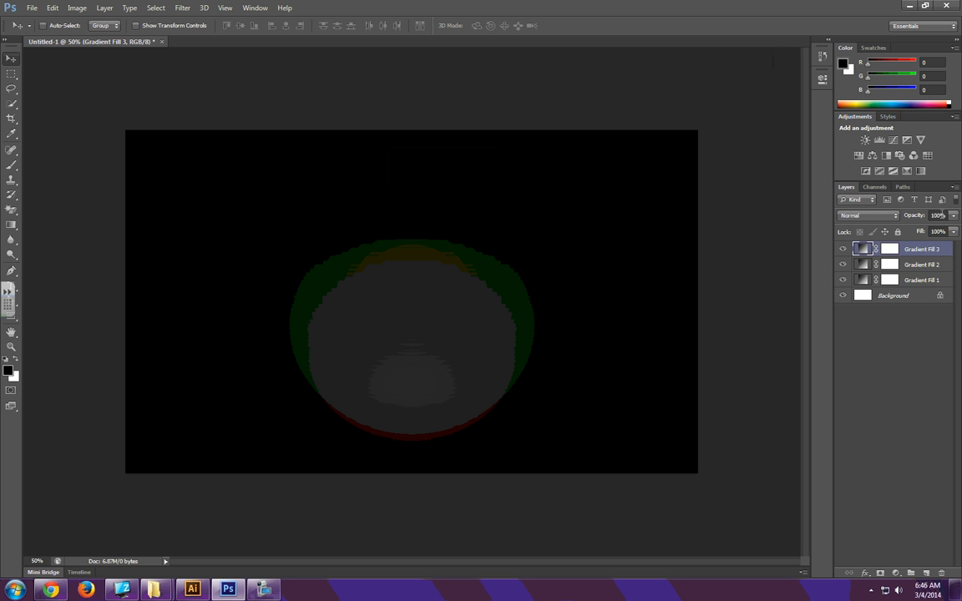
Set the opacity of the radial gradient fill layer to 65%.
click(938, 215)
text(65)
key(Return)
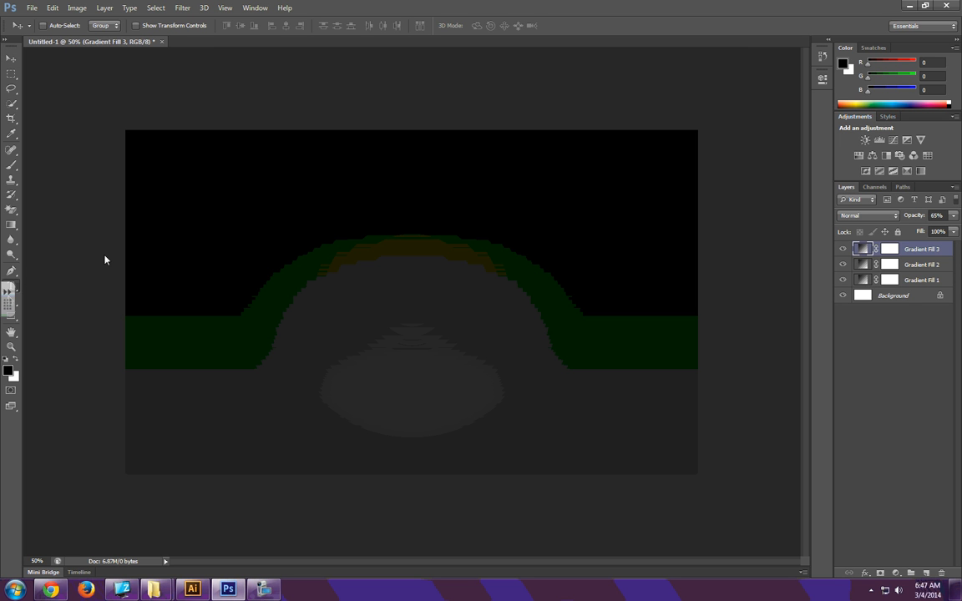
Add a black letter P as a text layer at 100 pt and move it down onto the dark green band.
key(t)
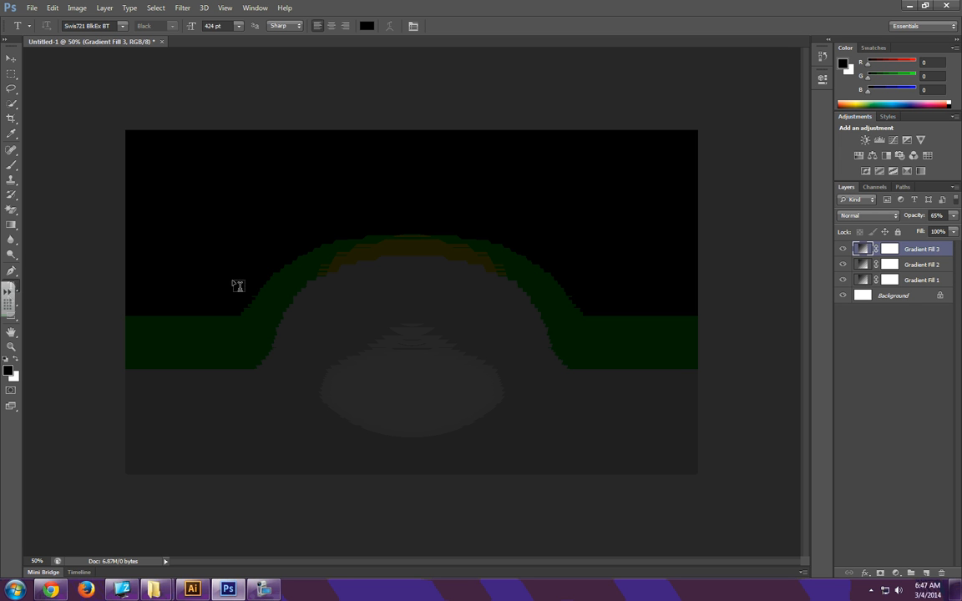
click(233, 280)
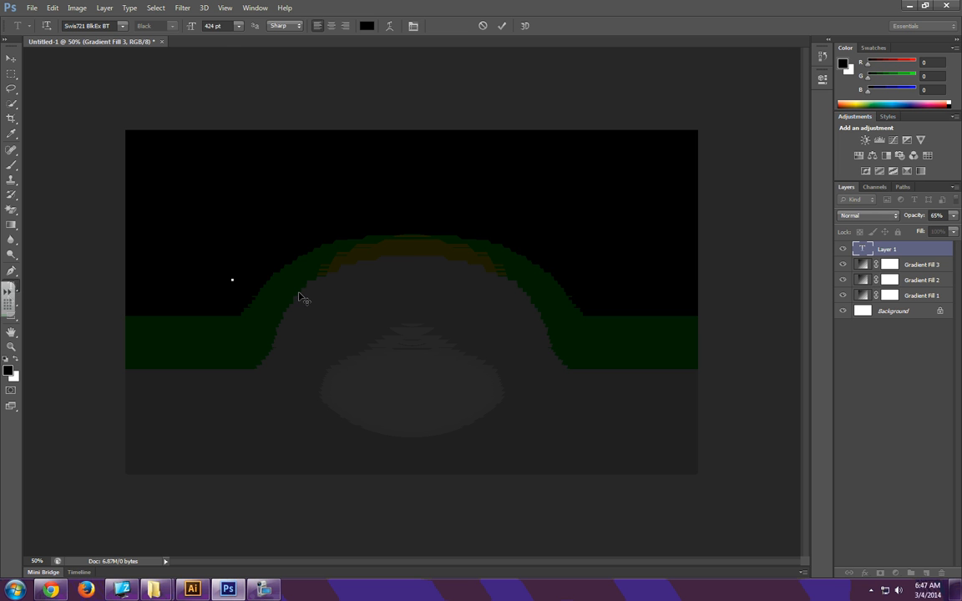
text(P)
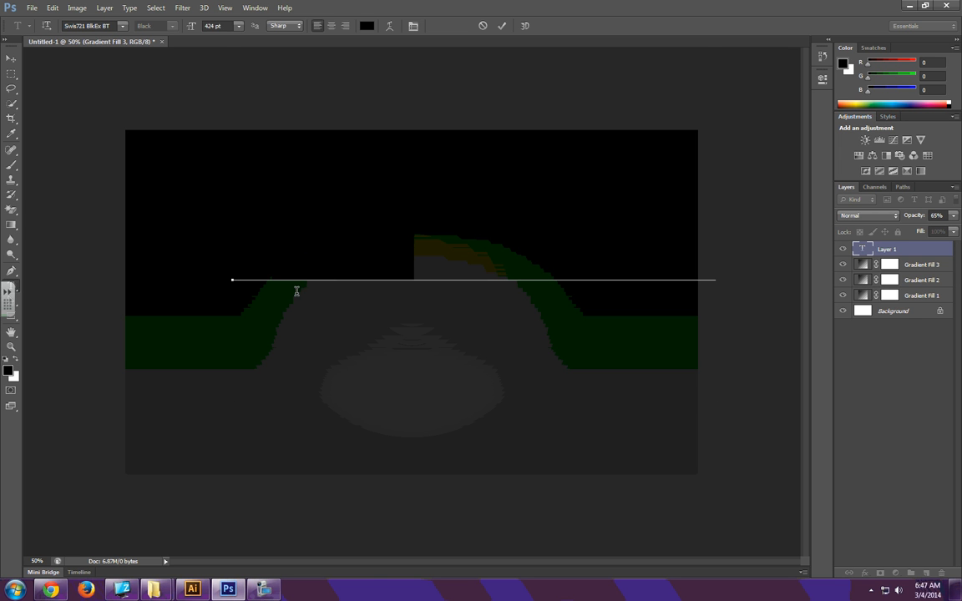
key(ctrl+a)
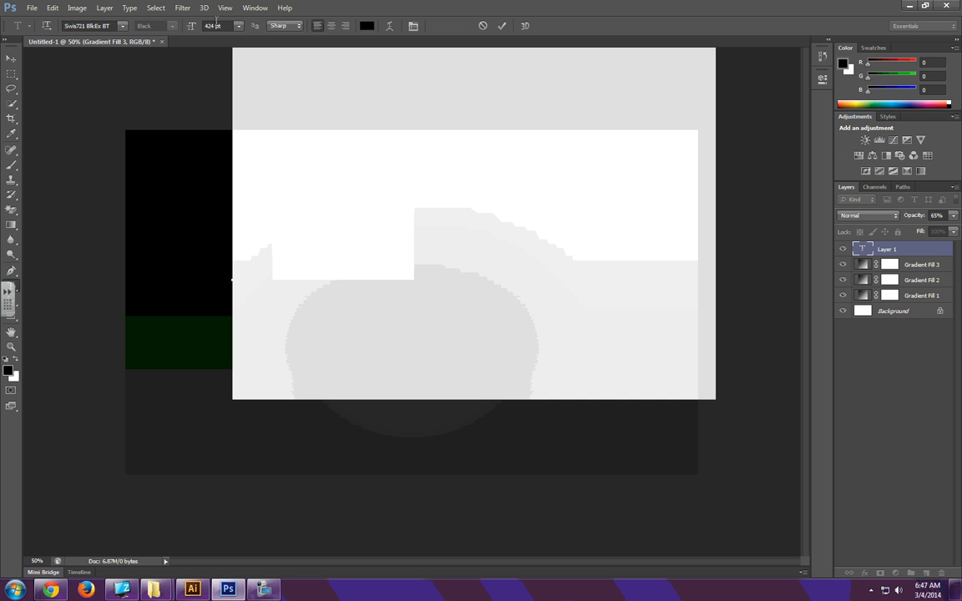
click(222, 26)
drag(222, 26, 168, 24)
text(100)
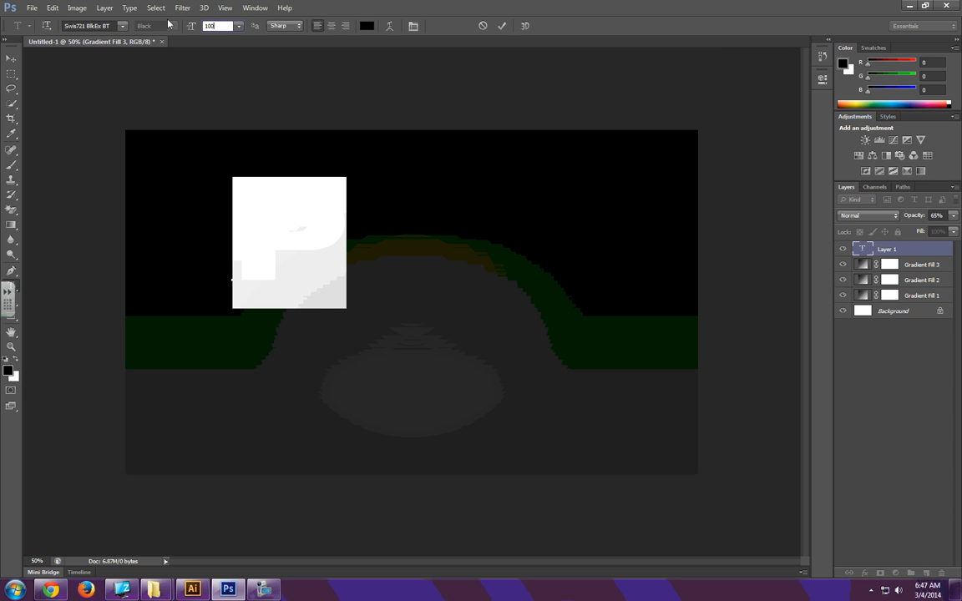
click(10, 57)
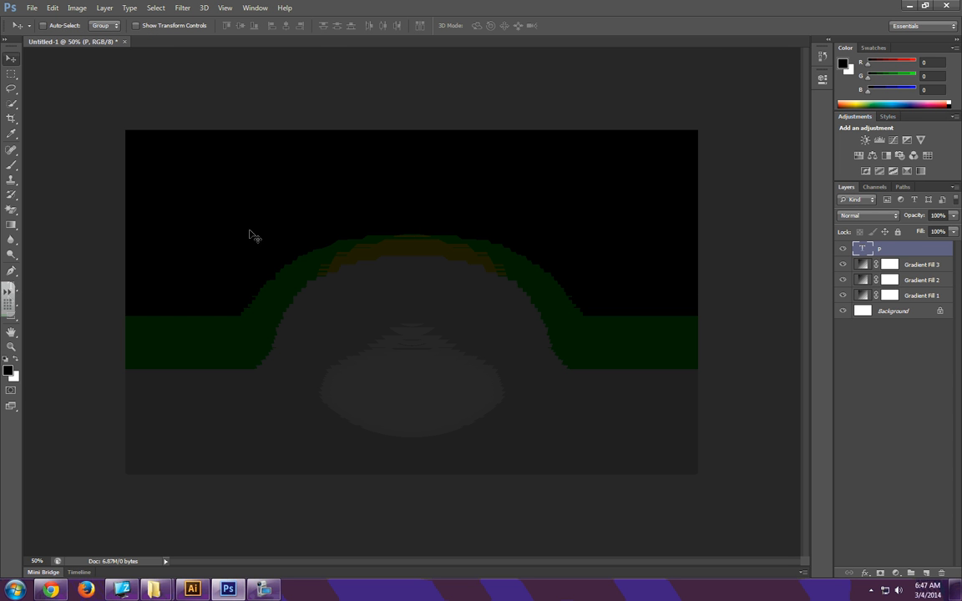
drag(249, 234, 249, 311)
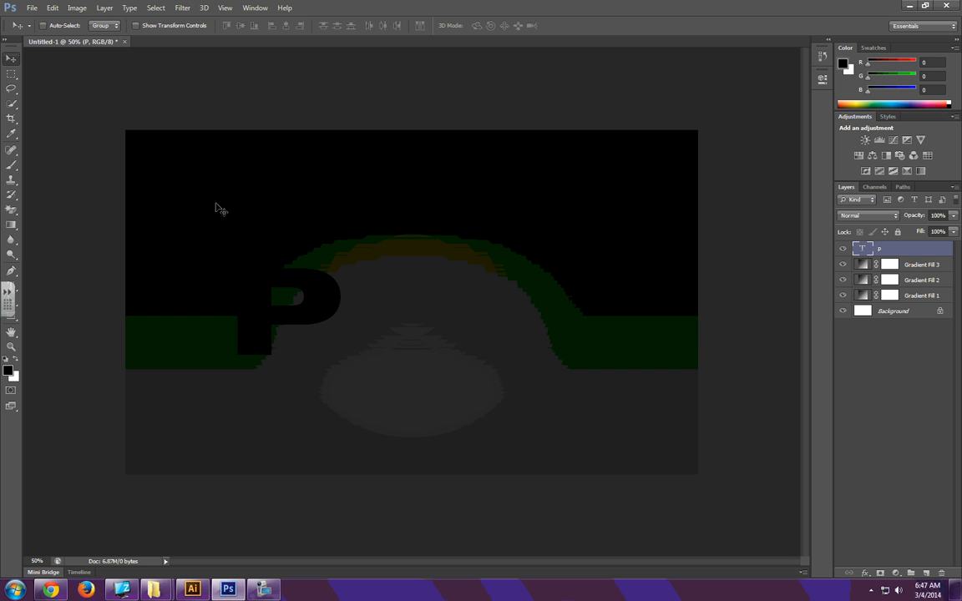
Change the font of the letter P to Rockwell Regular.
key(t)
click(246, 290)
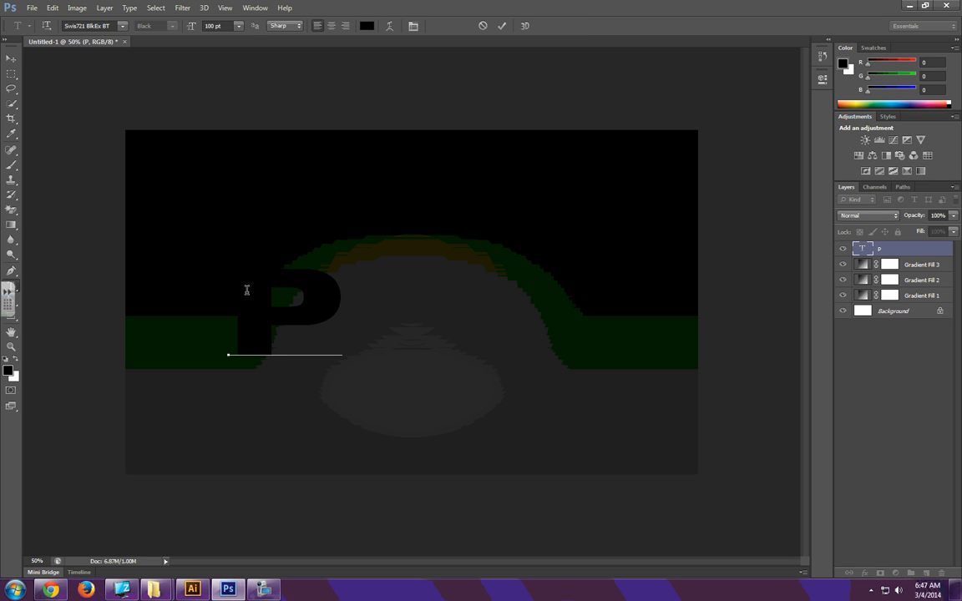
key(ctrl+a)
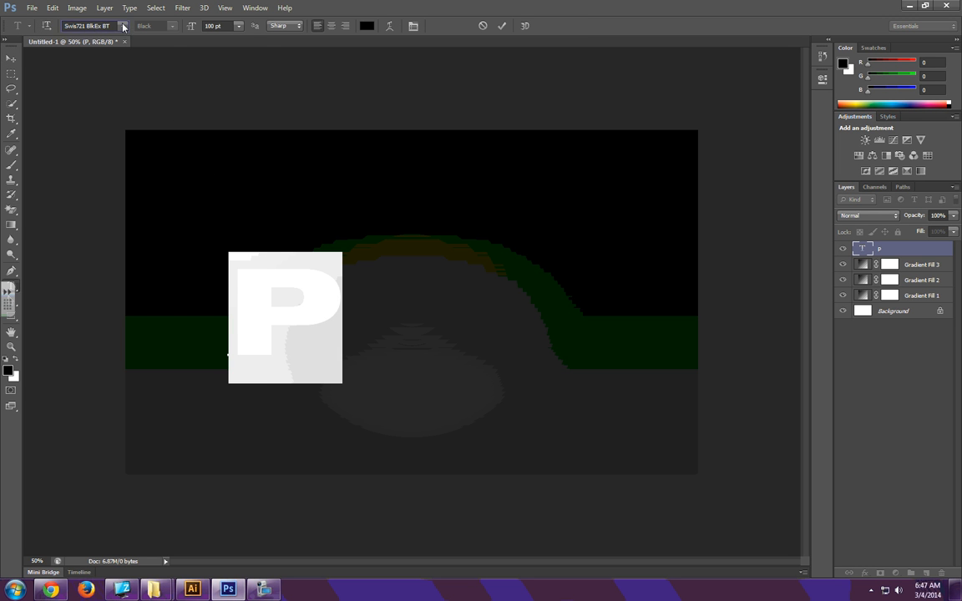
click(122, 26)
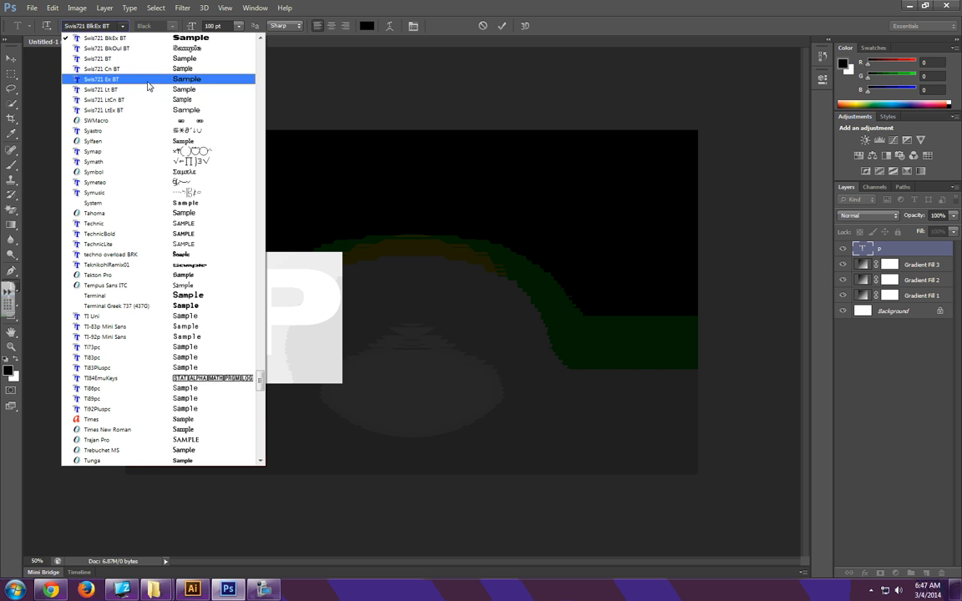
scroll(159, 159, up, 1)
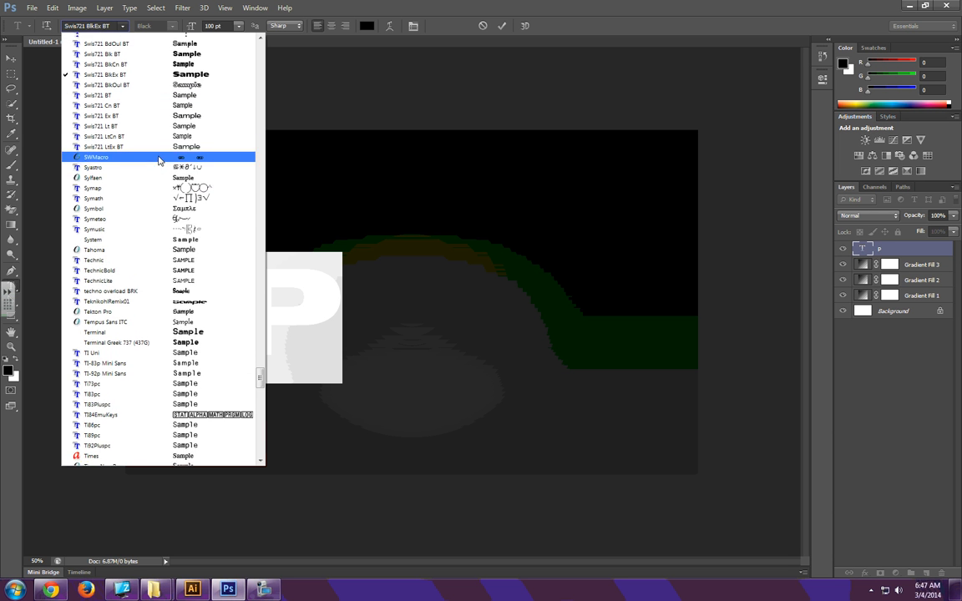
scroll(159, 158, up, 6)
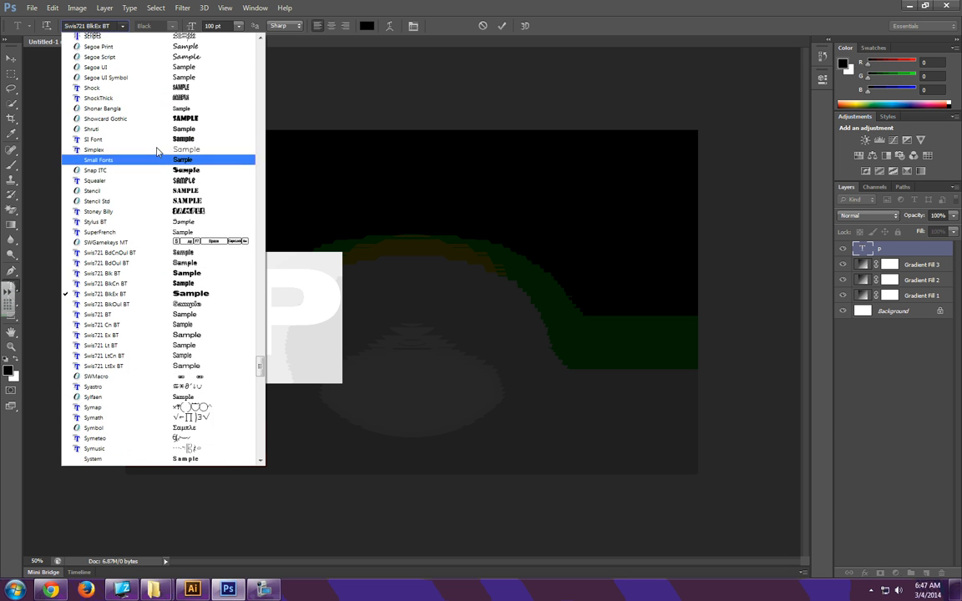
scroll(158, 151, up, 5)
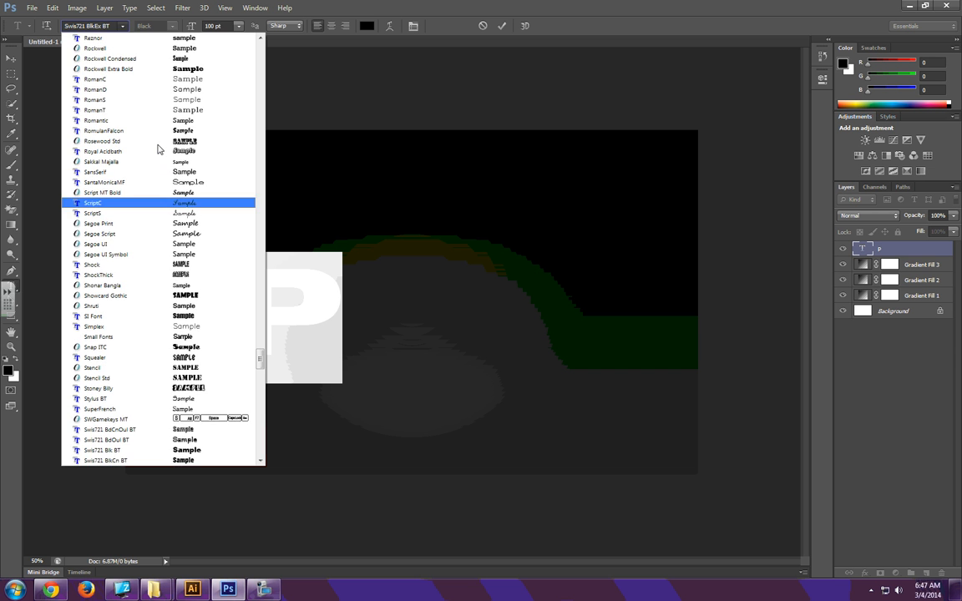
scroll(158, 148, up, 3)
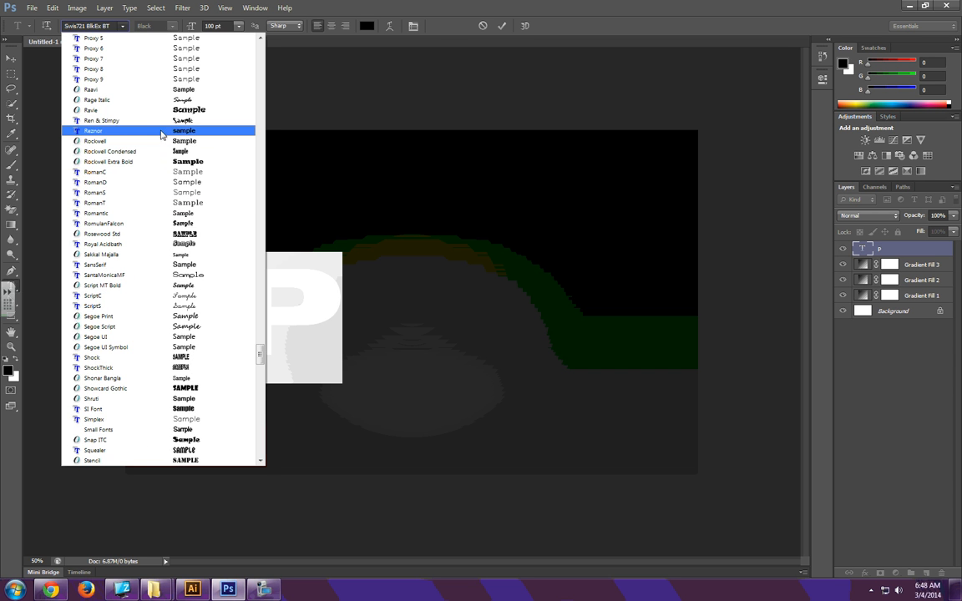
click(161, 142)
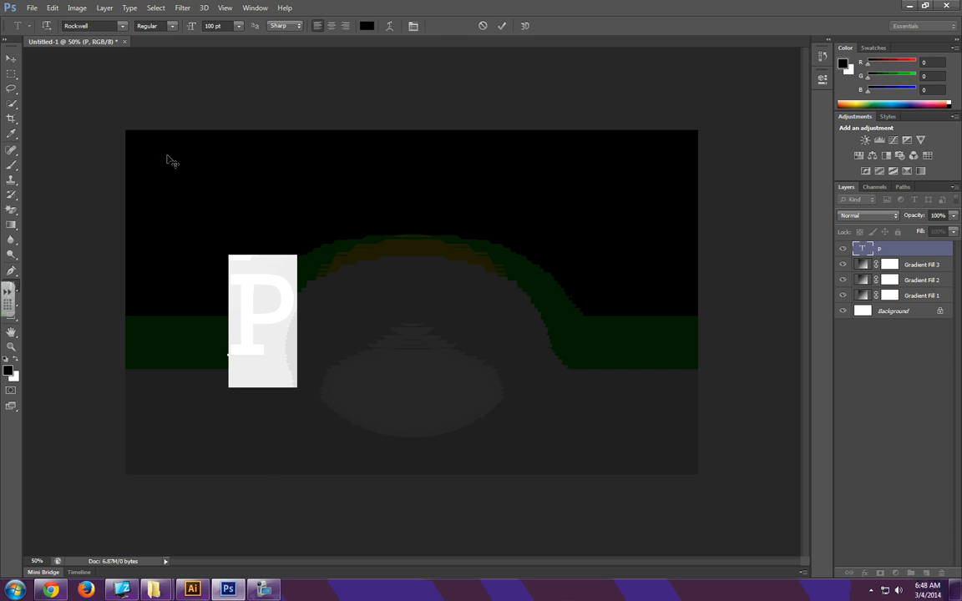
click(11, 59)
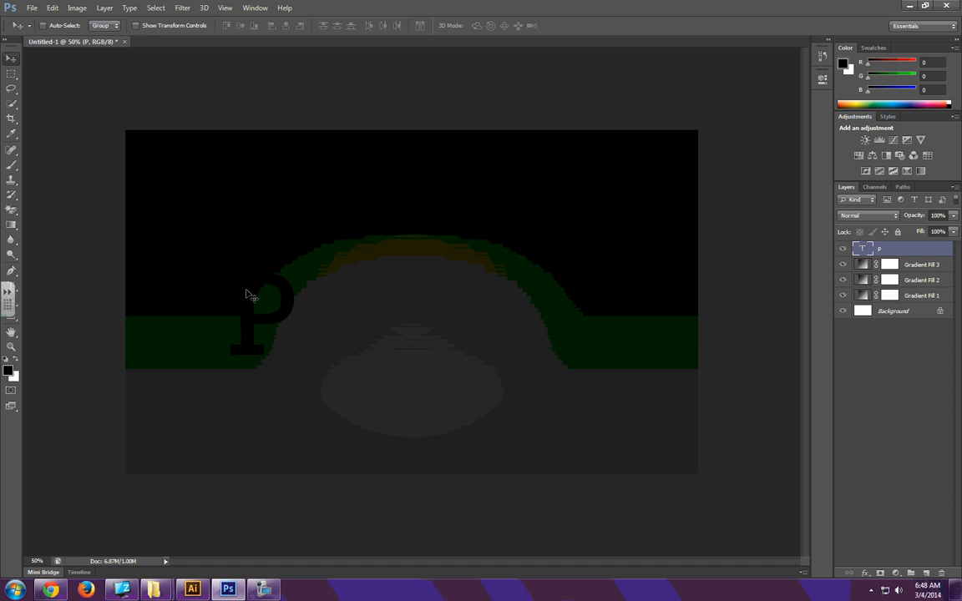
Enlarge the letter P with Free Transform and shift it up and to the left on the canvas.
key(ctrl+t)
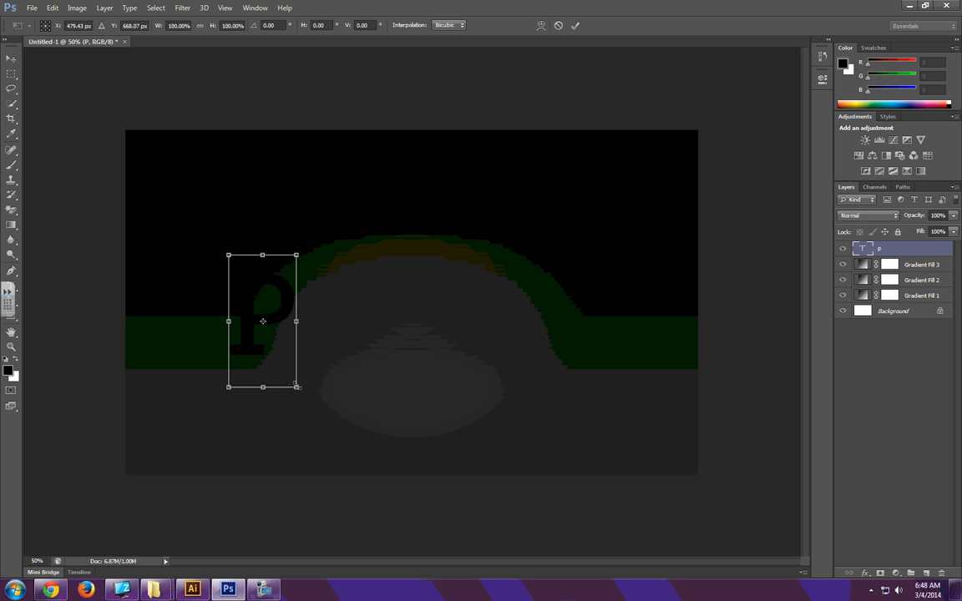
drag(296, 387, 355, 472)
drag(261, 359, 238, 308)
key(Return)
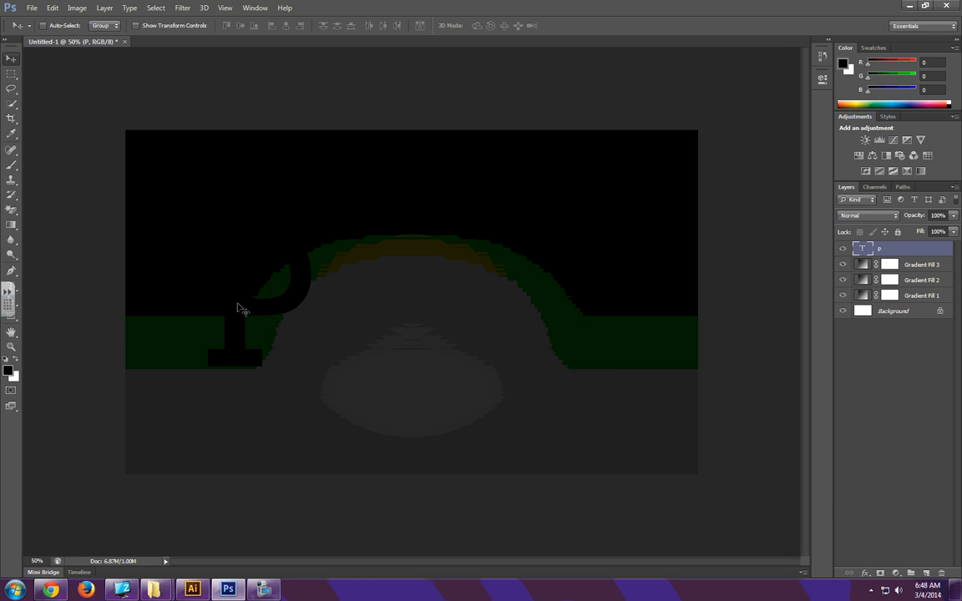
Shift the letter P slightly to the right and enlarge it a little with Free Transform.
drag(244, 316, 258, 318)
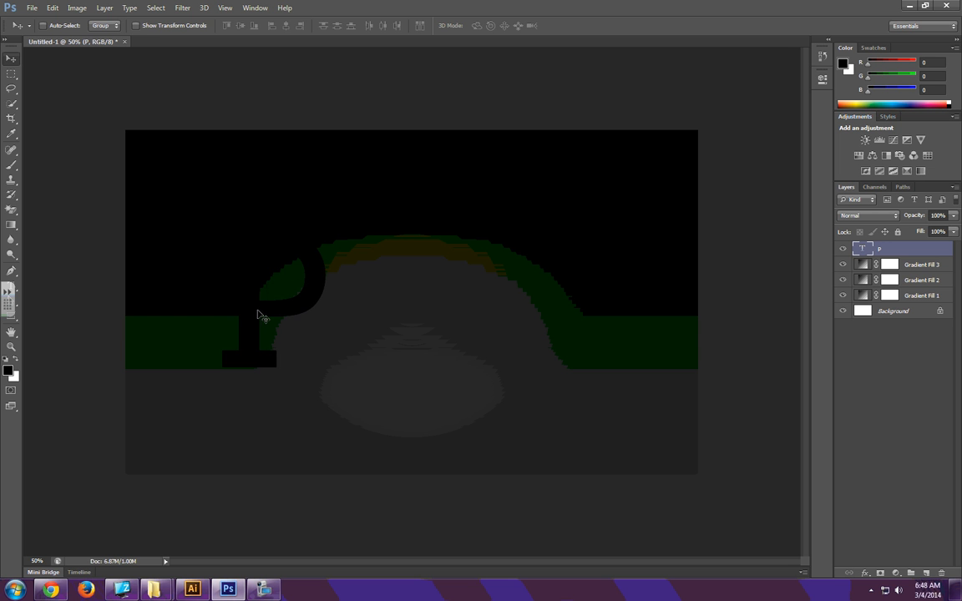
key(ctrl+t)
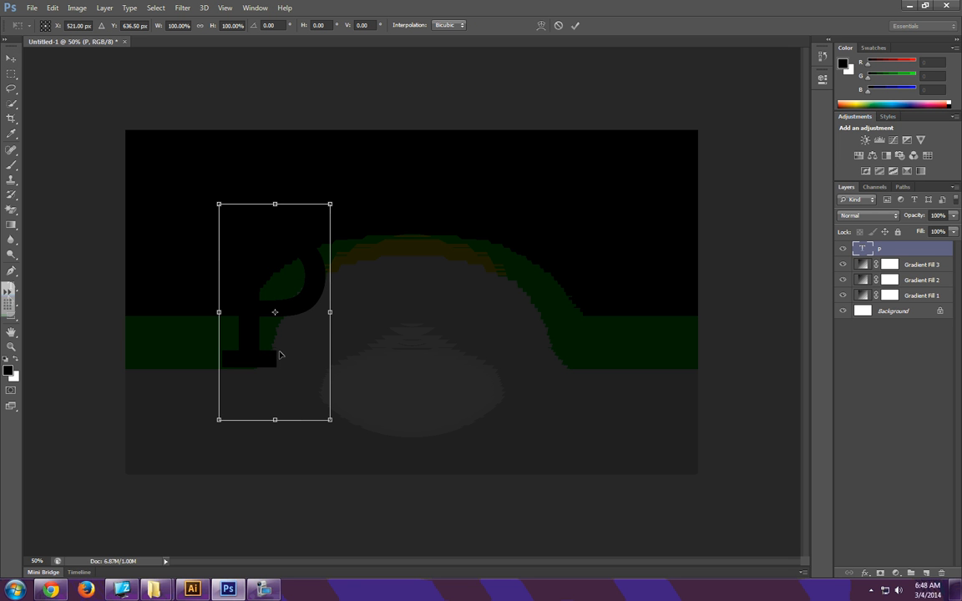
mouse_move(330, 419)
mouse_down()
mouse_move(360, 470)
mouse_move(328, 416)
mouse_move(333, 423)
mouse_up()
key(Return)
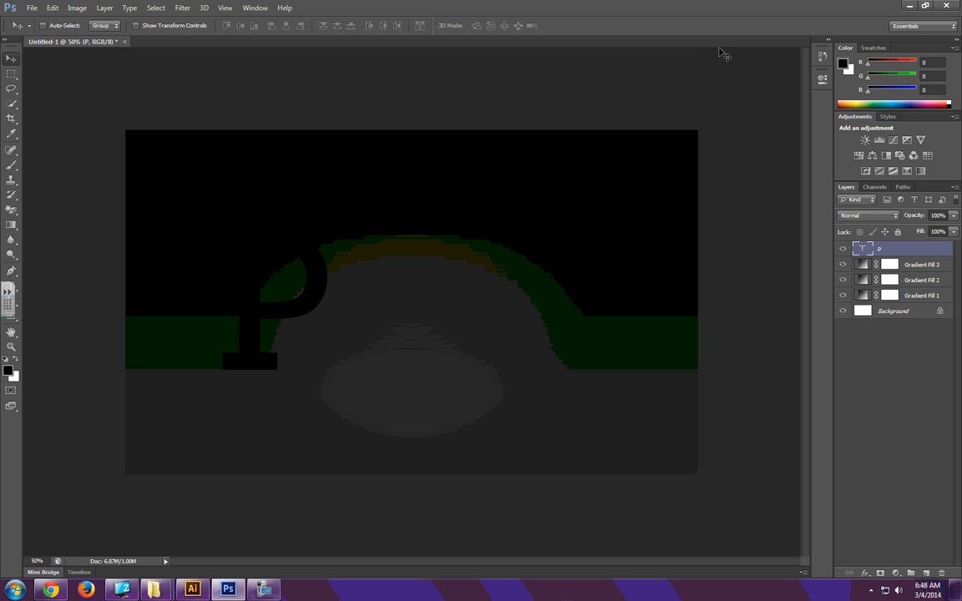
Set the letter P layer's blend mode to Screen and add an Outer Glow with 20% opacity and 70 px size.
click(869, 219)
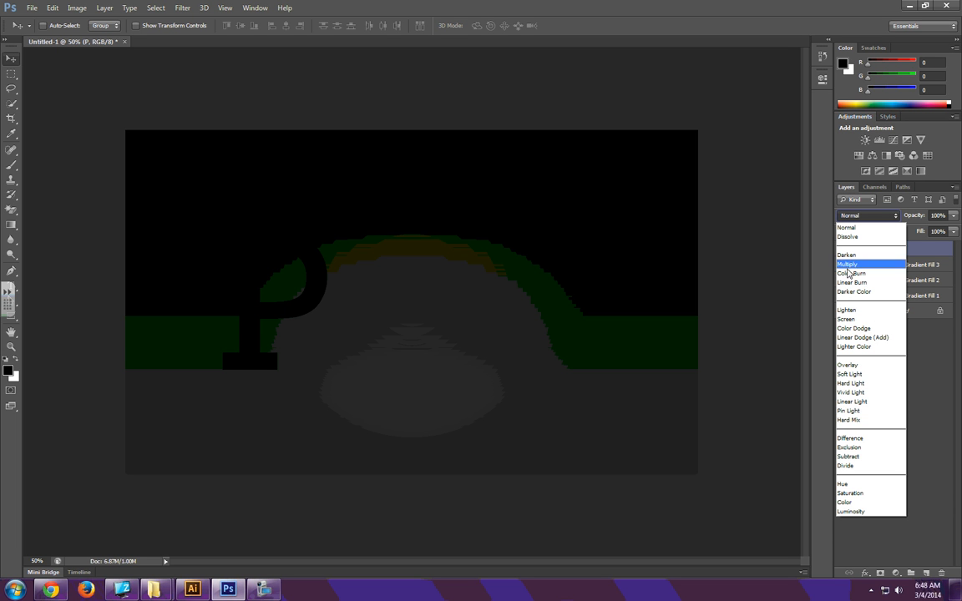
click(853, 319)
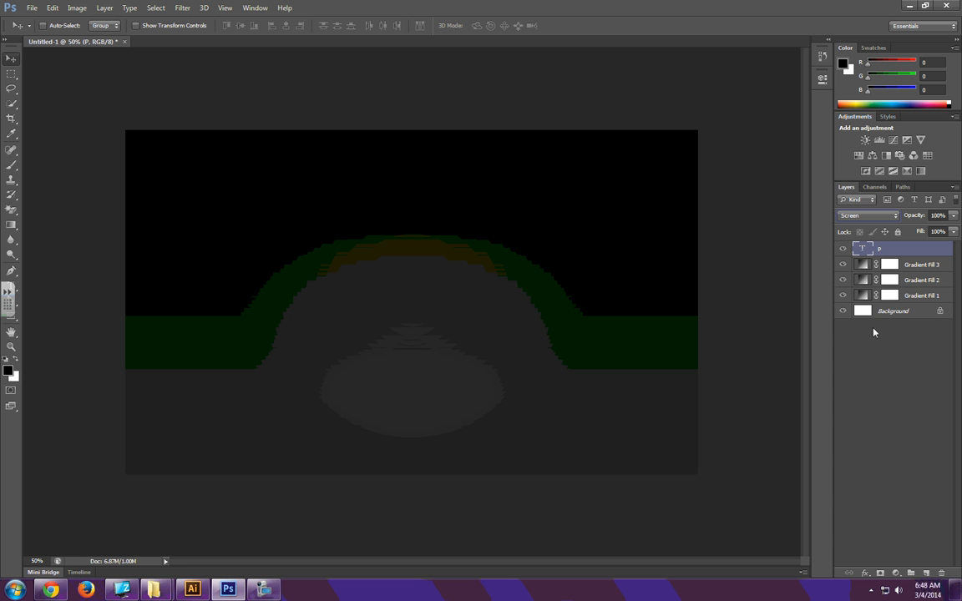
double_click(908, 254)
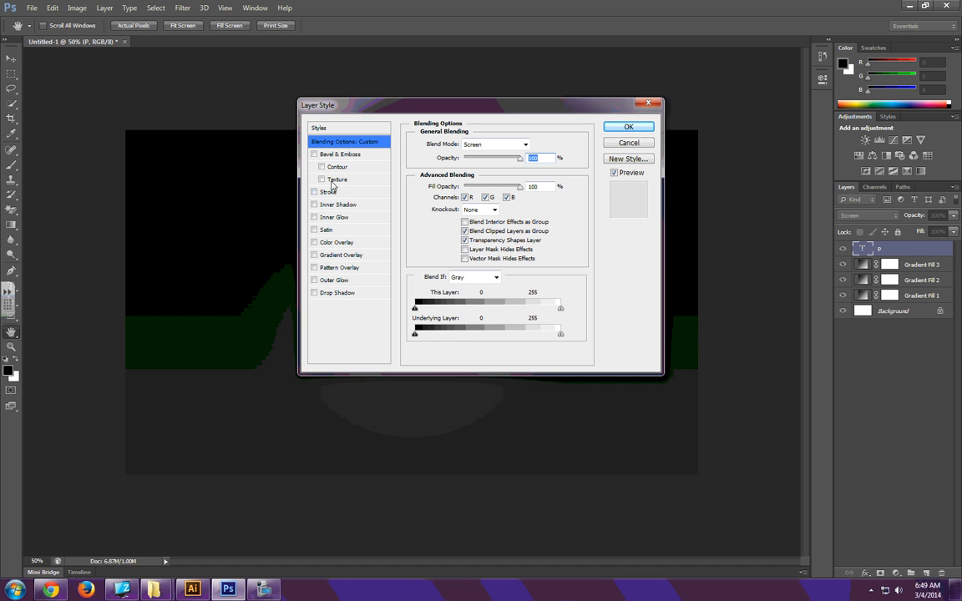
drag(367, 112, 411, 105)
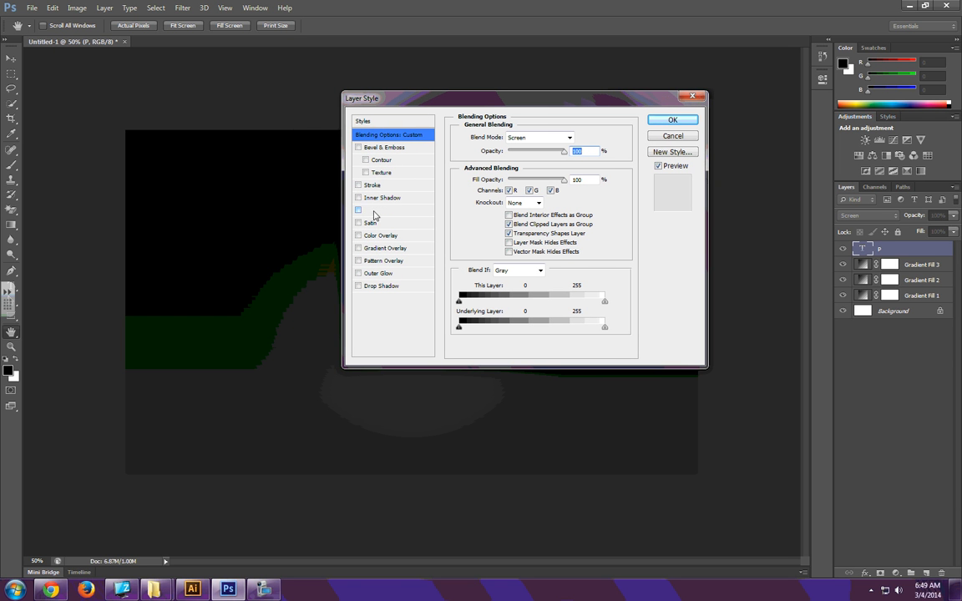
click(386, 274)
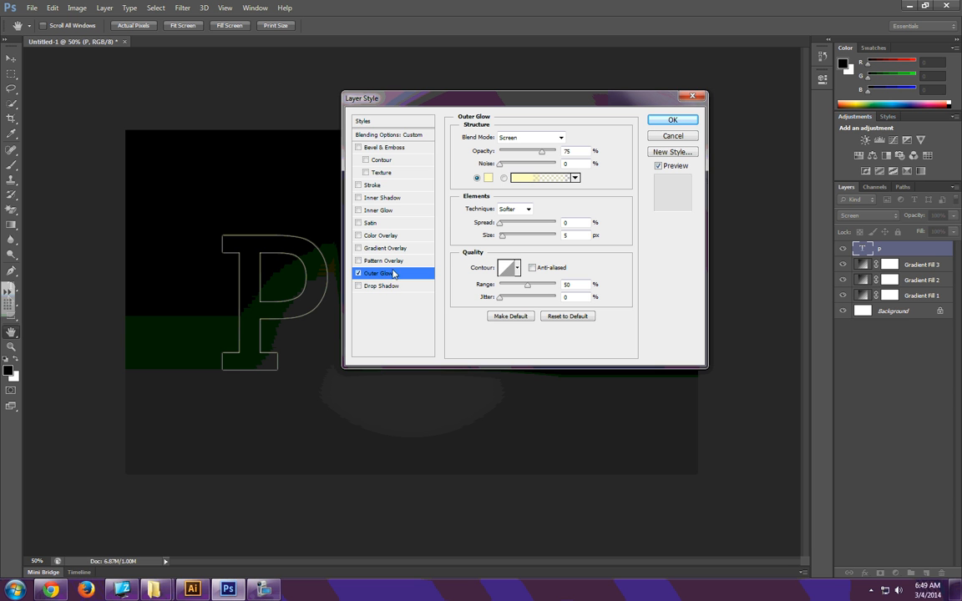
double_click(584, 154)
text(20)
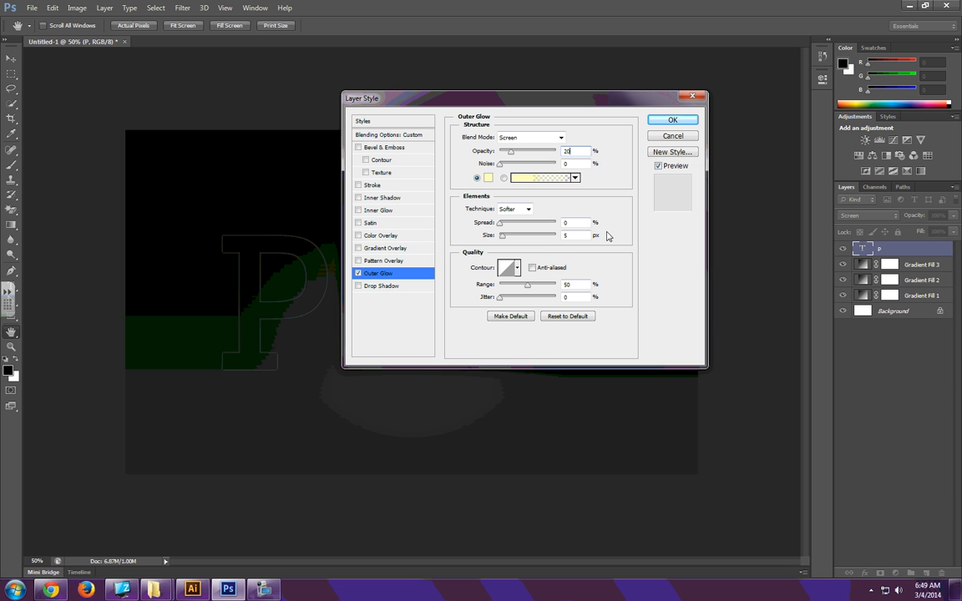
drag(575, 235, 542, 238)
text(70)
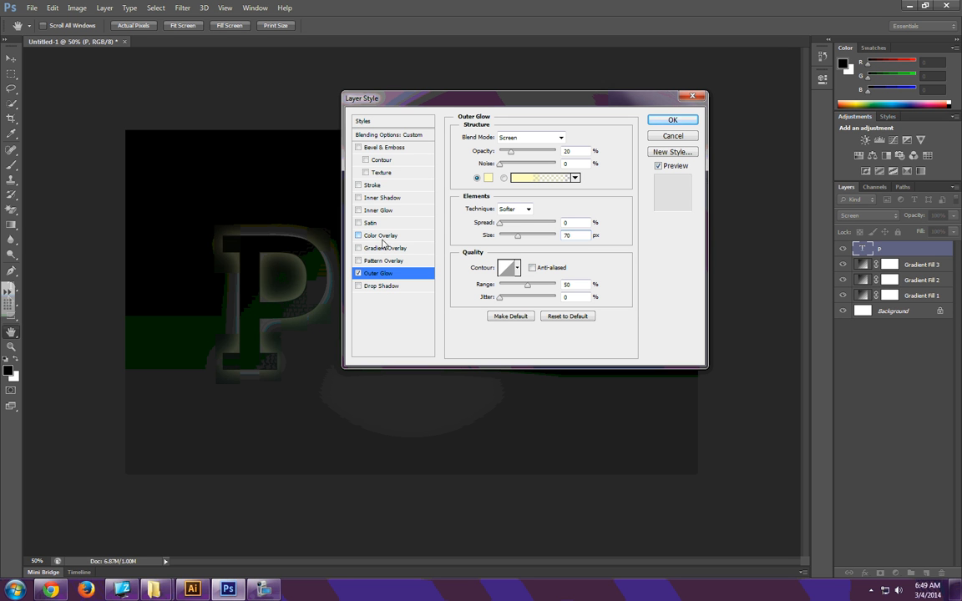
Add a white 2 px outside Stroke with Color Dodge blending to the letter P and apply the layer style.
click(376, 186)
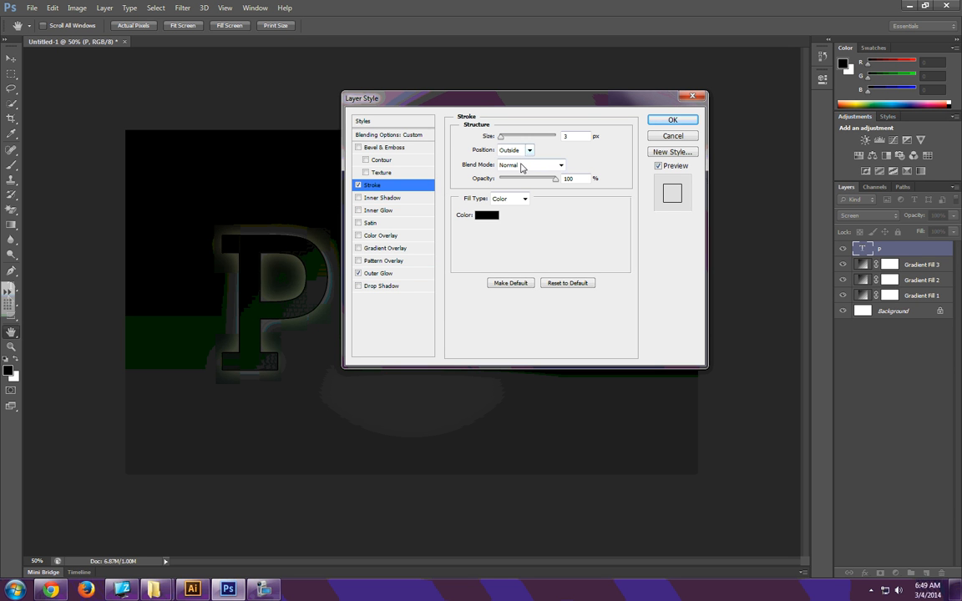
click(521, 165)
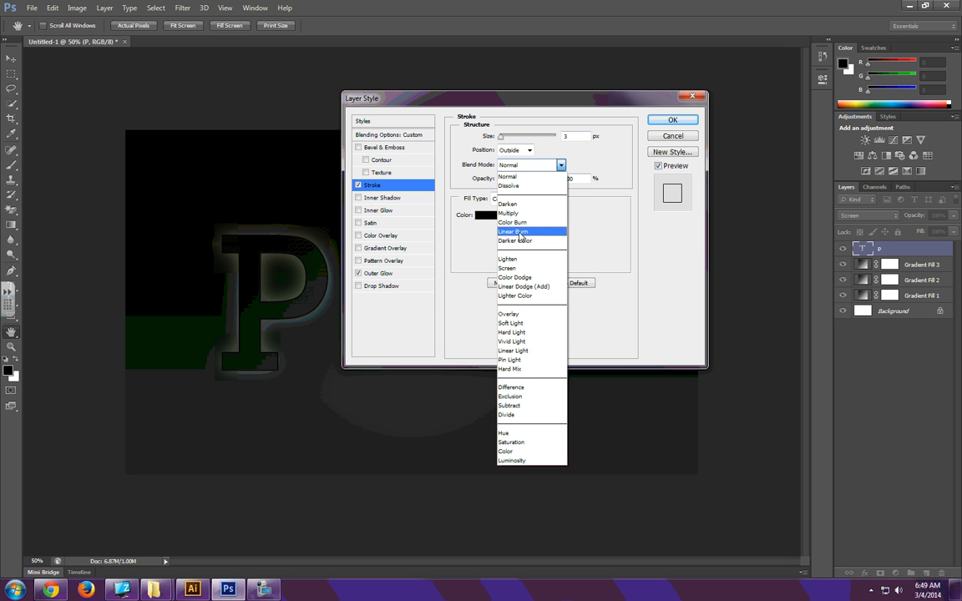
click(525, 279)
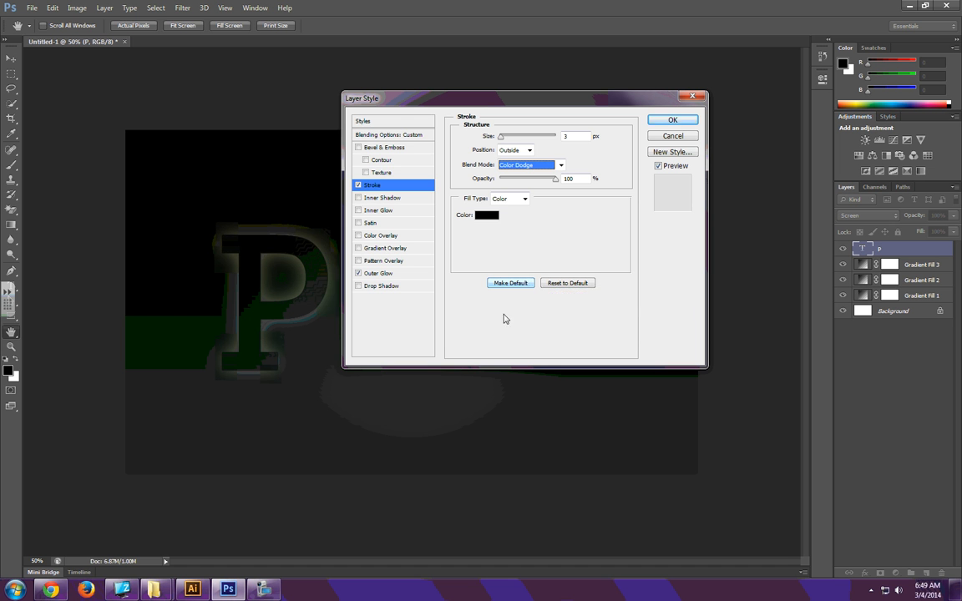
click(486, 216)
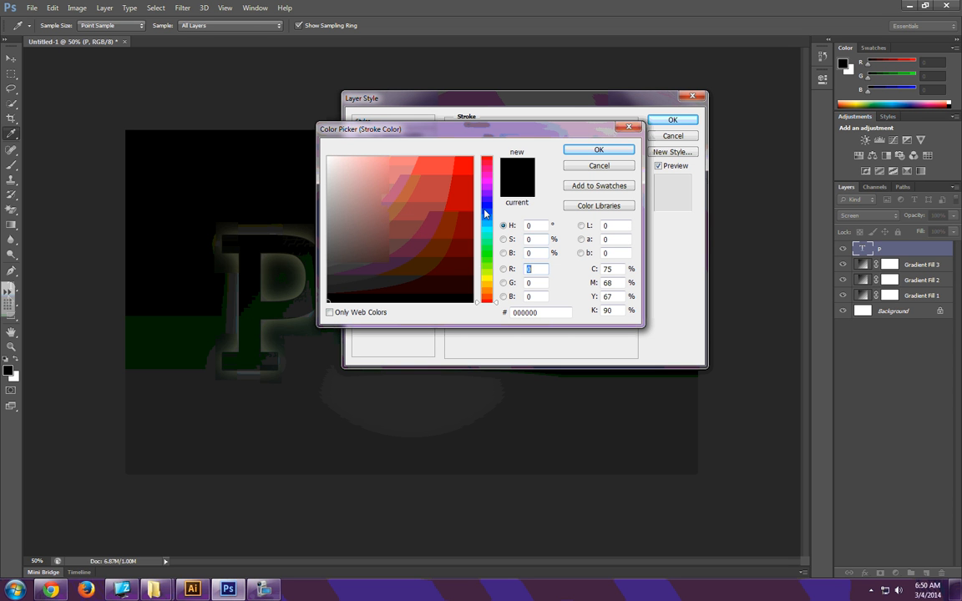
click(349, 157)
drag(349, 157, 286, 117)
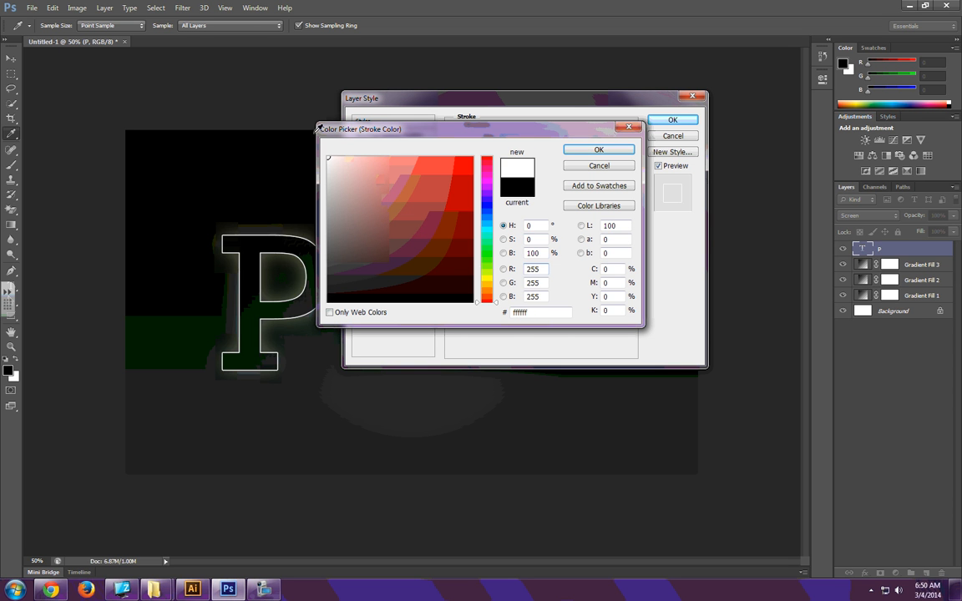
click(607, 151)
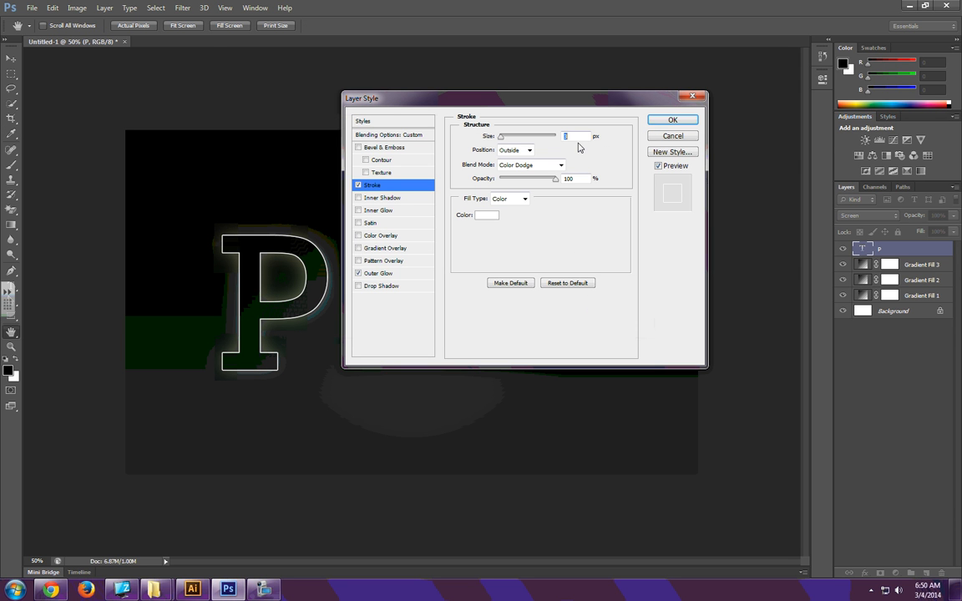
text(2)
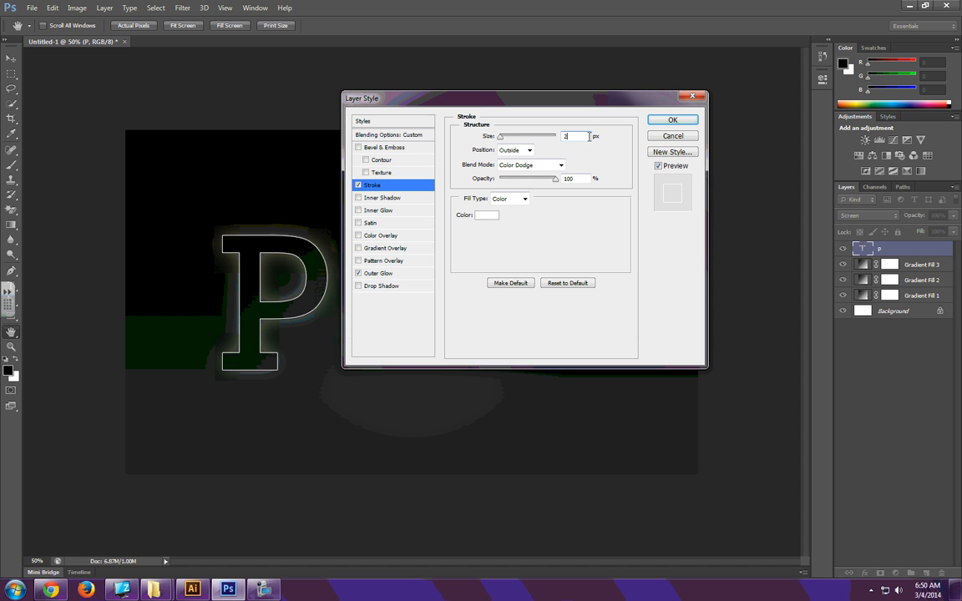
click(679, 124)
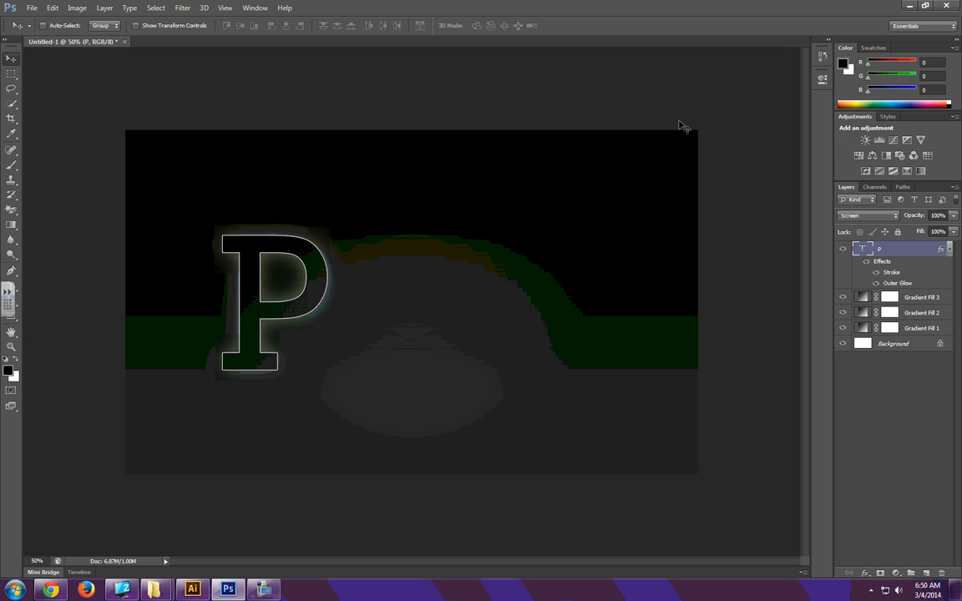
click(263, 589)
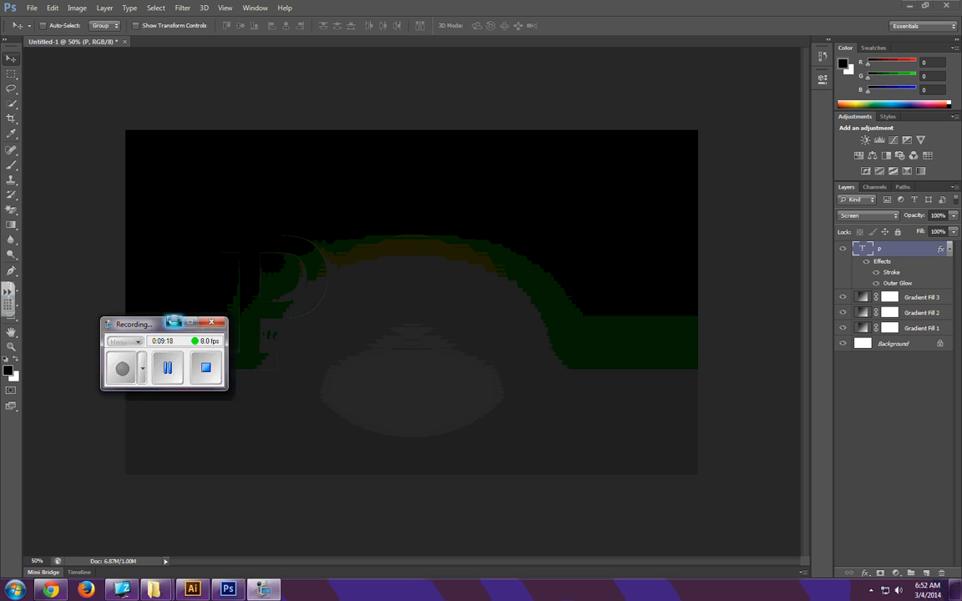
click(173, 322)
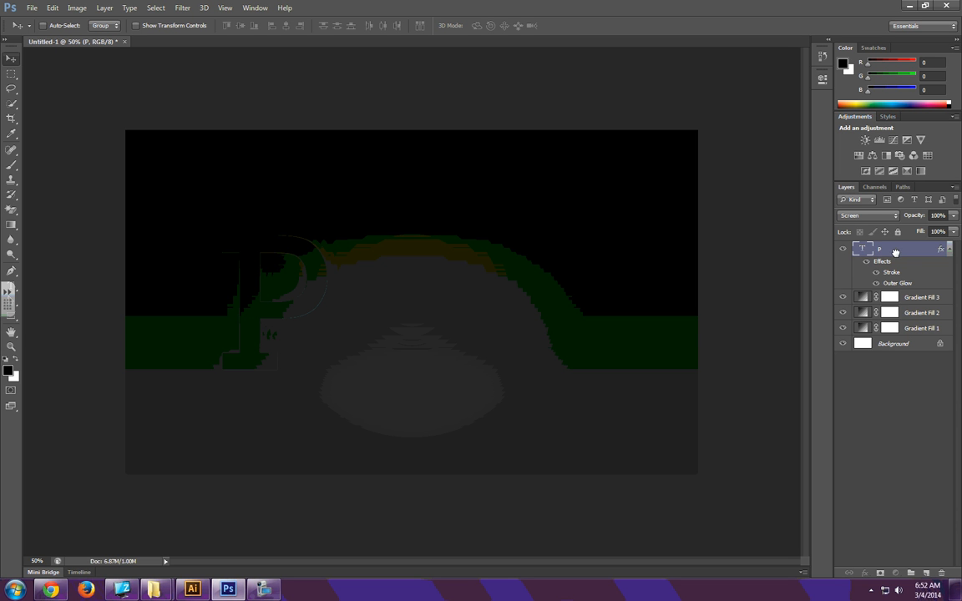
Duplicate the letter P layer, offset the copy slightly to the right, and stretch it to about 102% height and 103% width.
drag(896, 250, 927, 575)
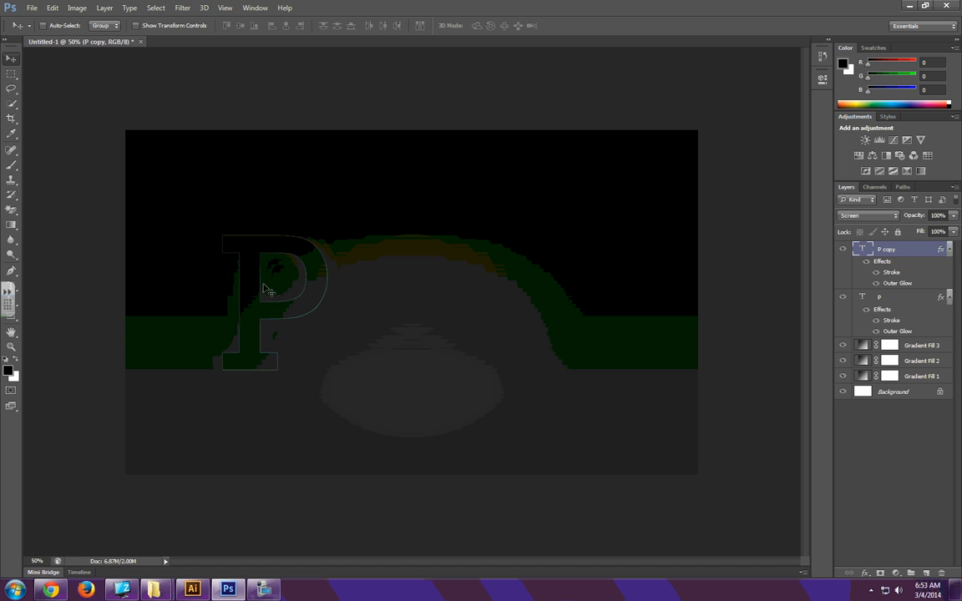
mouse_move(261, 259)
mouse_down()
mouse_move(253, 254)
mouse_move(278, 253)
mouse_move(269, 255)
mouse_up()
key(ctrl+t)
drag(281, 205, 280, 200)
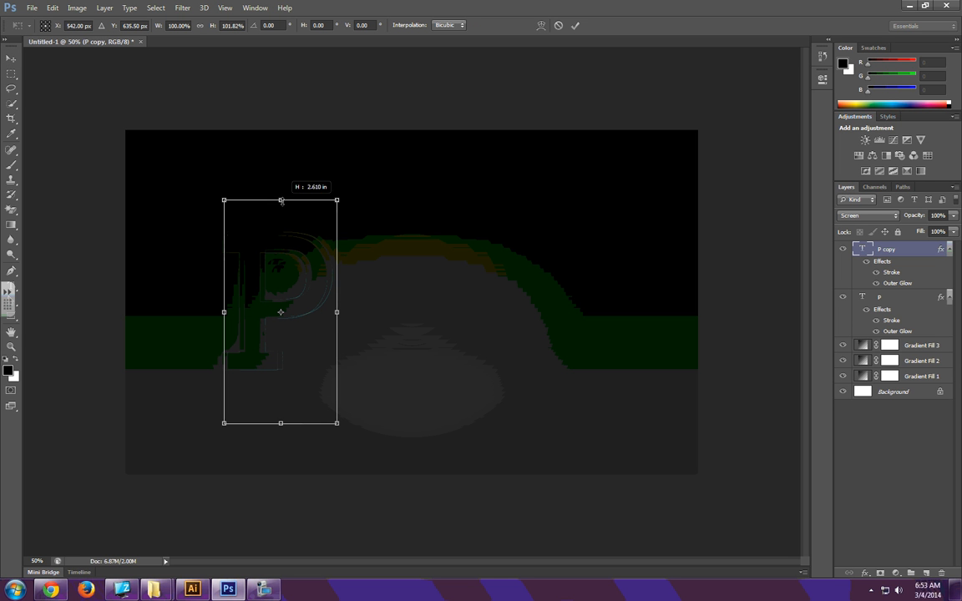
drag(335, 313, 339, 313)
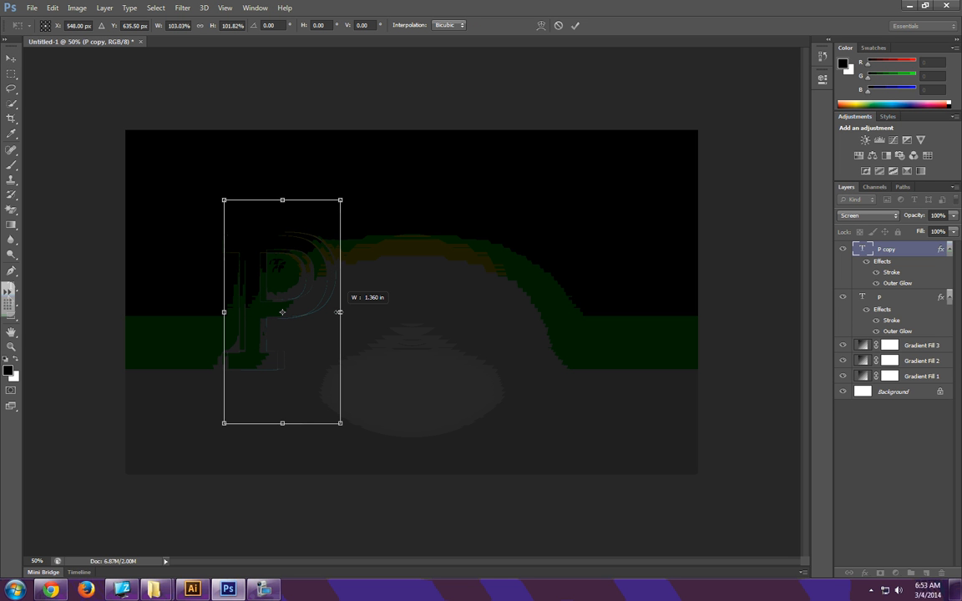
key(Return)
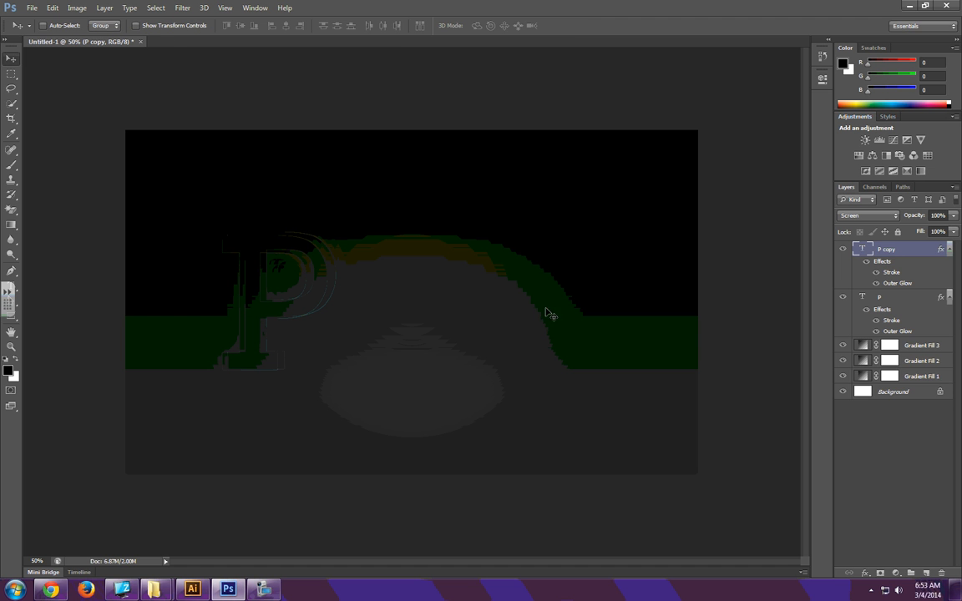
Duplicate the P copy layer, offset it slightly to the left, reduce its height to about 98%, and nudge it up a few pixels.
drag(923, 264, 910, 572)
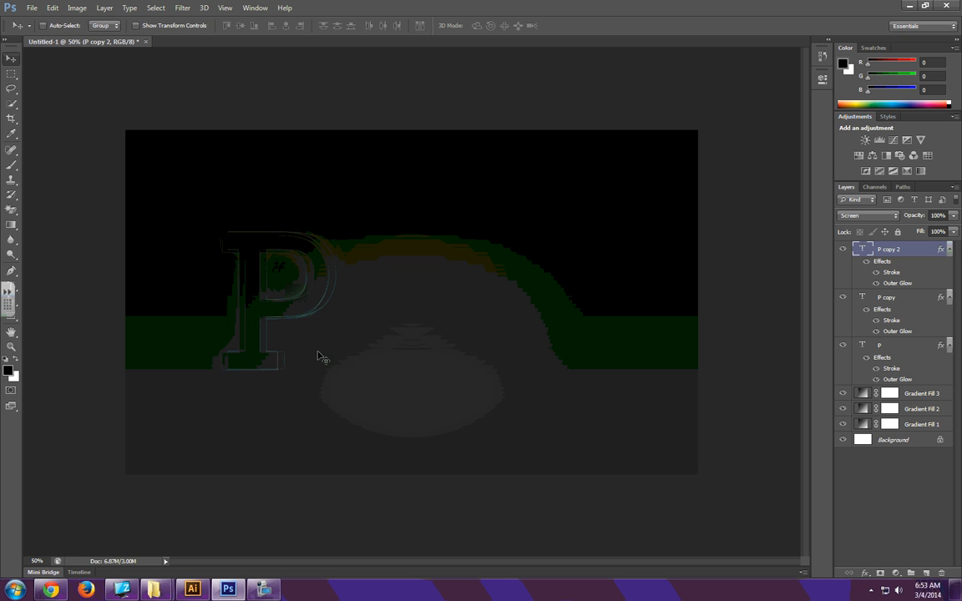
key(ctrl+t)
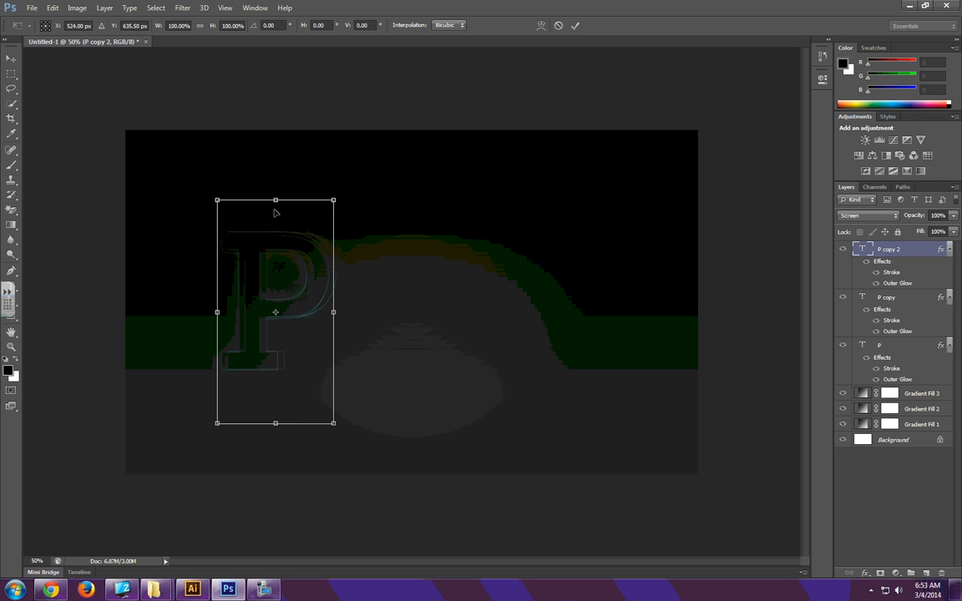
drag(276, 203, 275, 207)
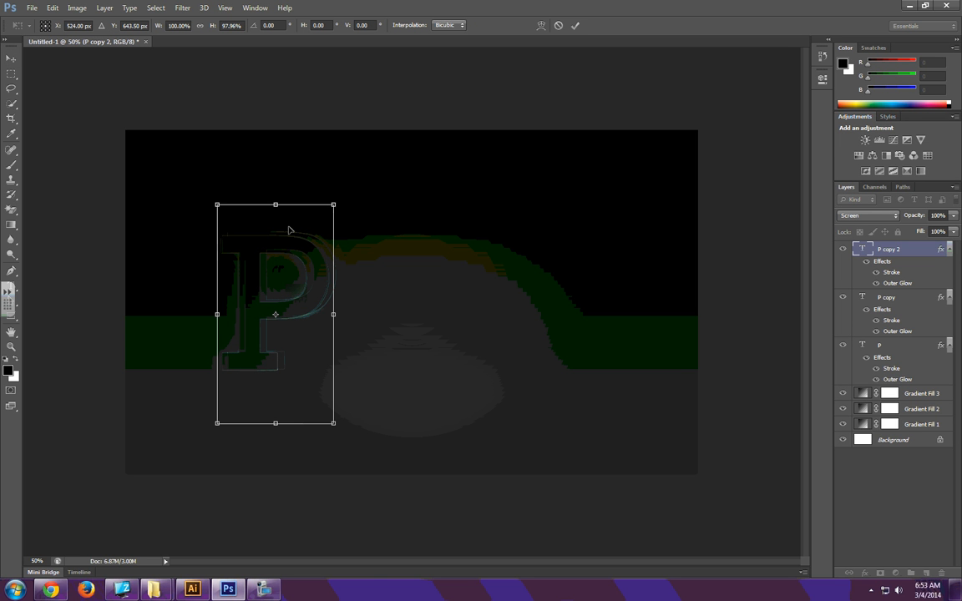
key(Up)
key(Up)
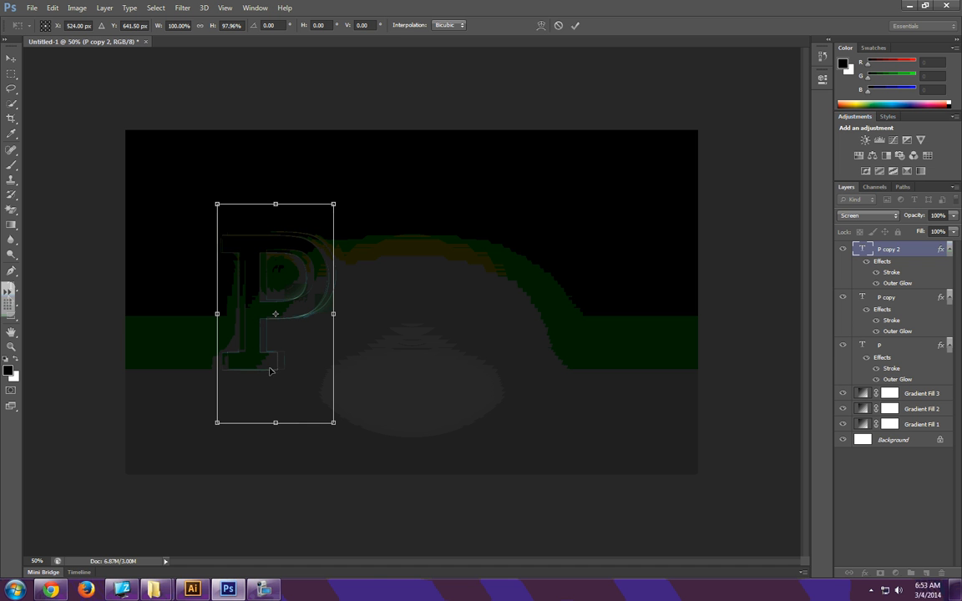
key(Up)
key(Up)
key(Up)
key(Up)
key(Return)
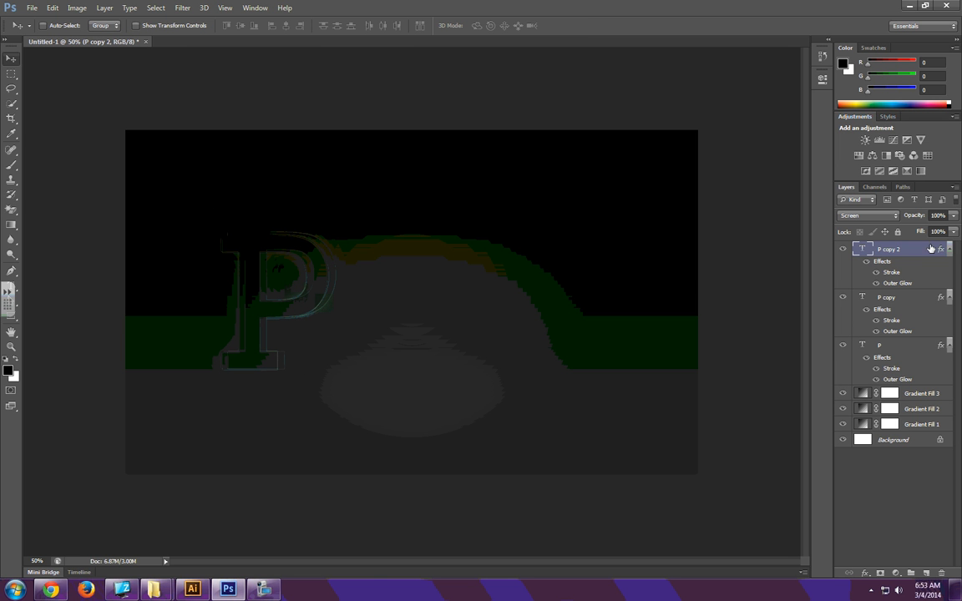
Duplicate the P copy 2 layer, offset the new copy slightly to the right, and stretch its height to about 102%.
drag(865, 257, 926, 573)
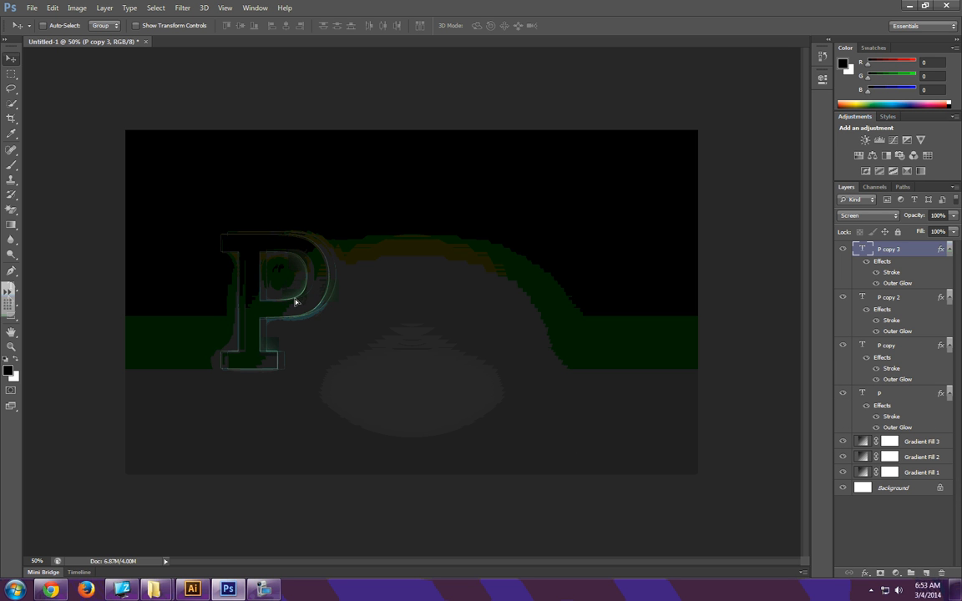
drag(294, 301, 301, 302)
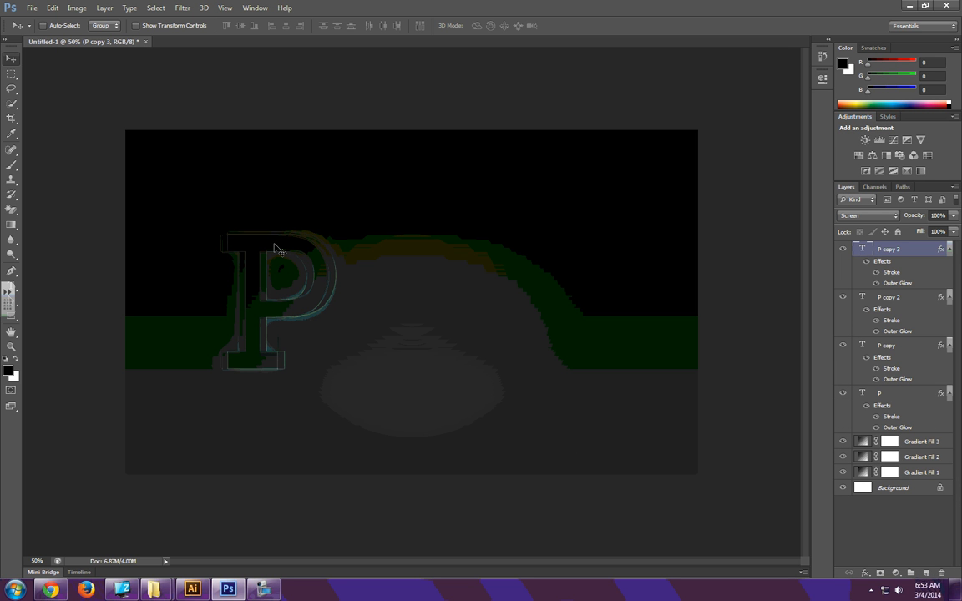
key(ctrl+t)
drag(283, 205, 283, 201)
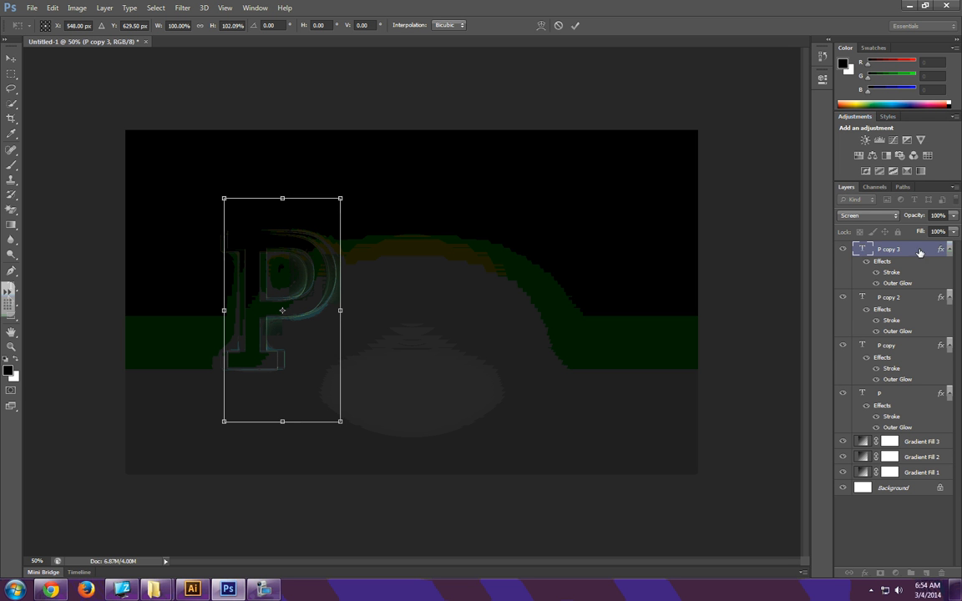
key(Return)
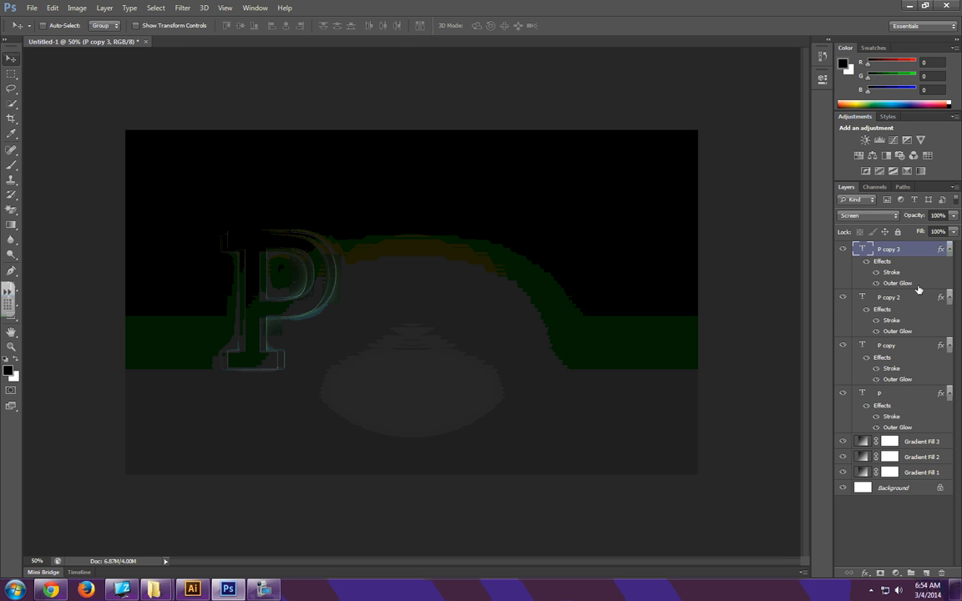
Duplicate the P copy 3 text layer and change the new copy's font to Rockwell Extra Bold.
drag(918, 289, 927, 573)
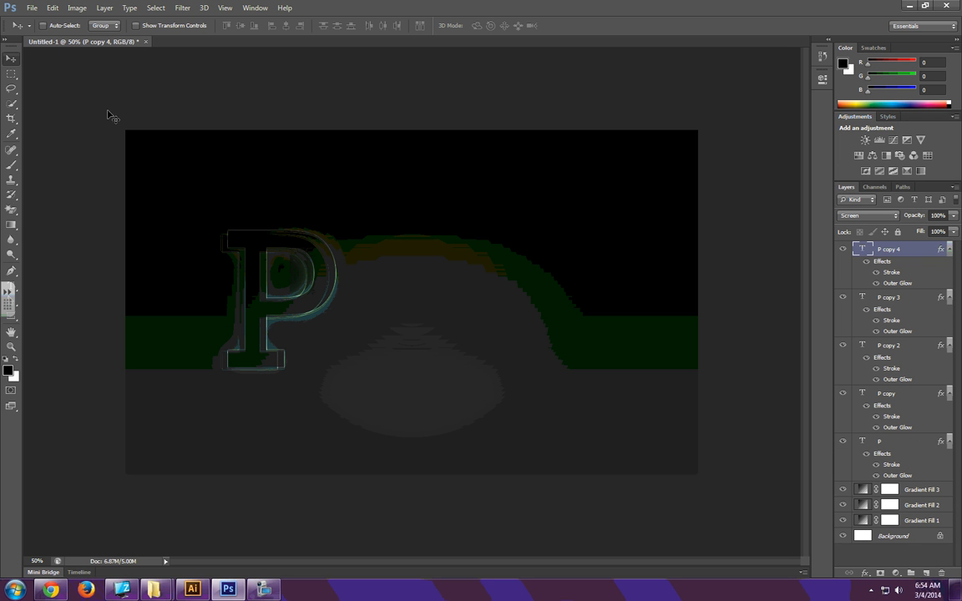
key(t)
click(260, 273)
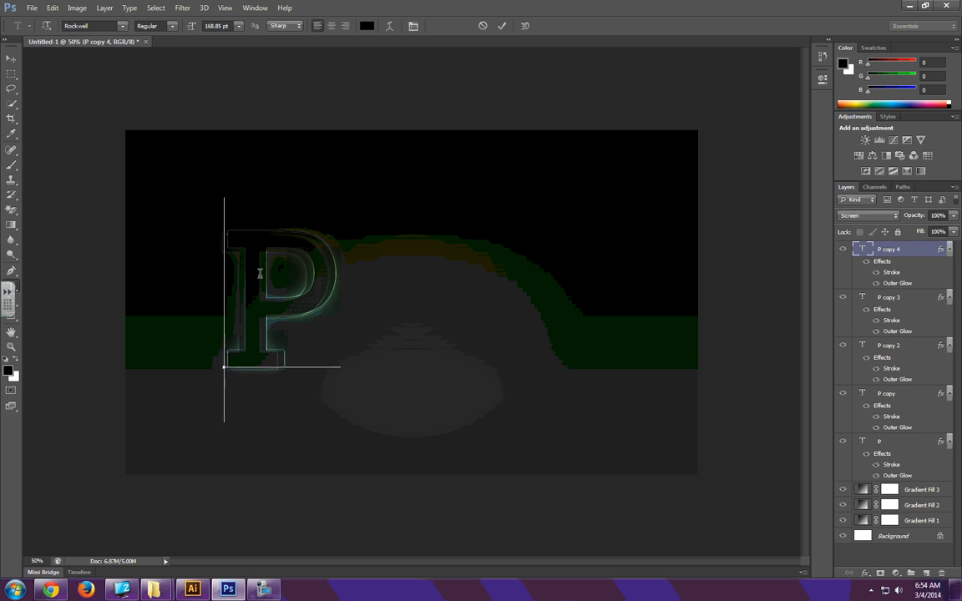
key(ctrl+a)
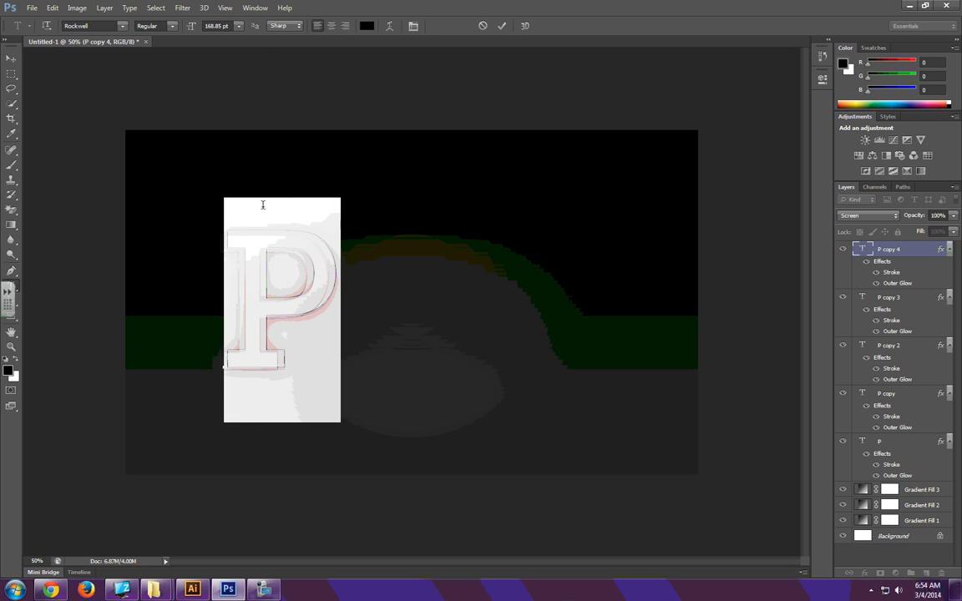
click(122, 26)
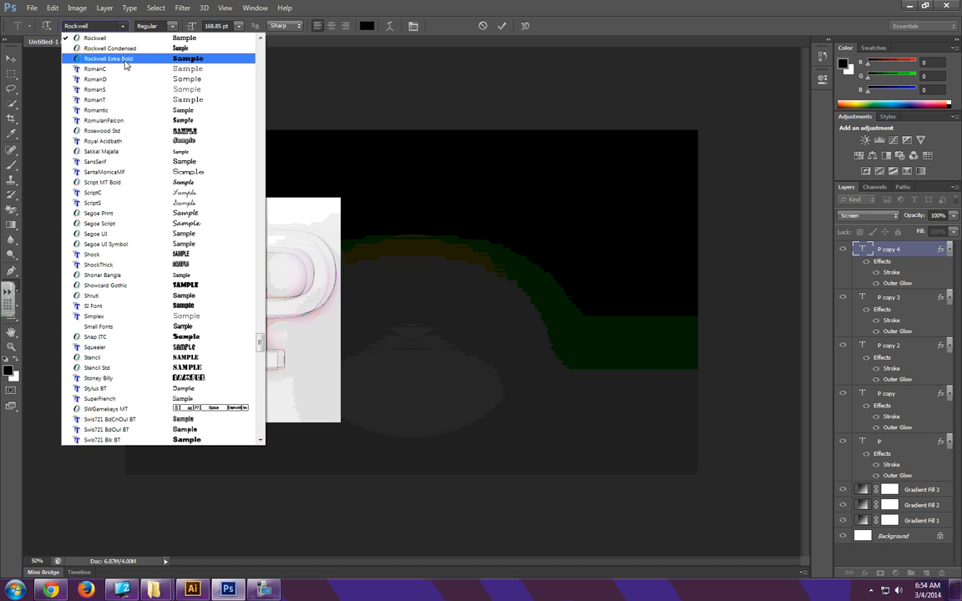
click(124, 60)
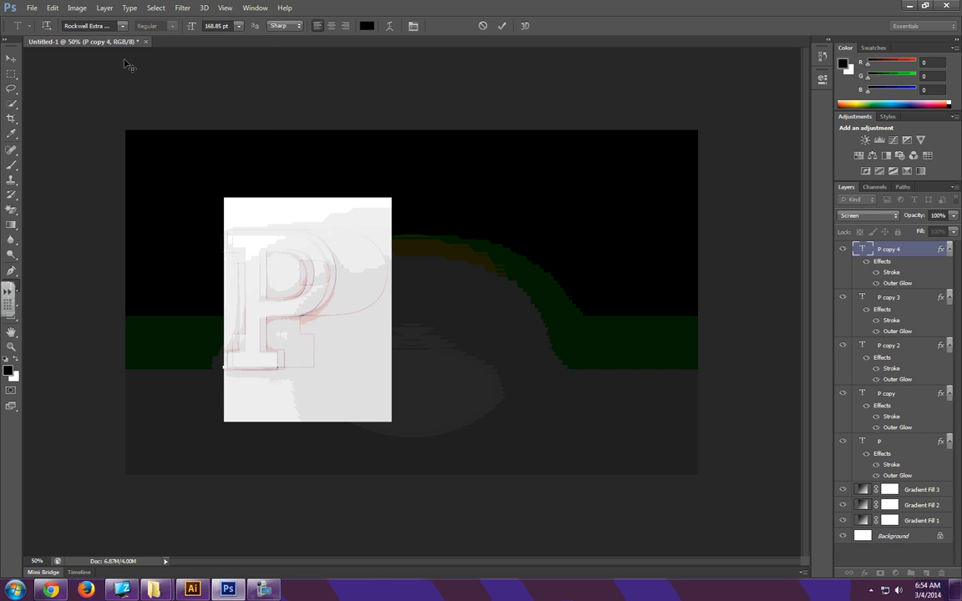
click(10, 59)
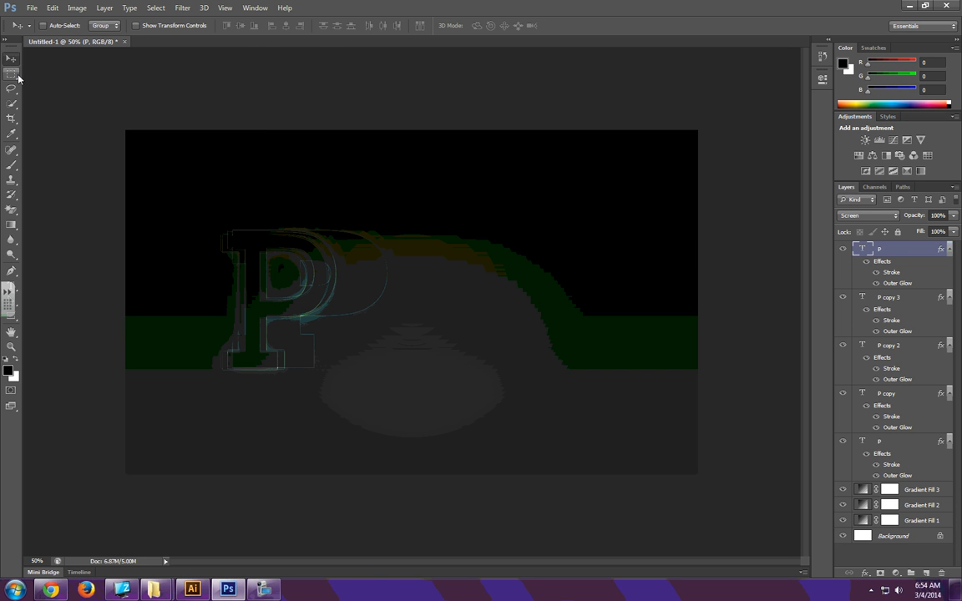
Free-transform the Extra Bold P, narrowing it to about 62% width to match the other outlines.
key(ctrl+t)
drag(390, 309, 327, 310)
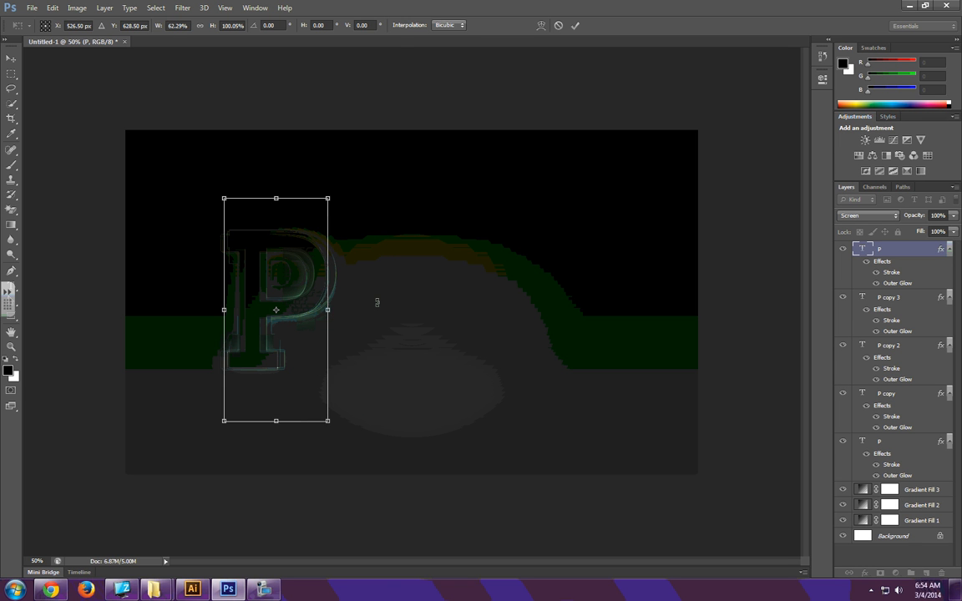
key(Return)
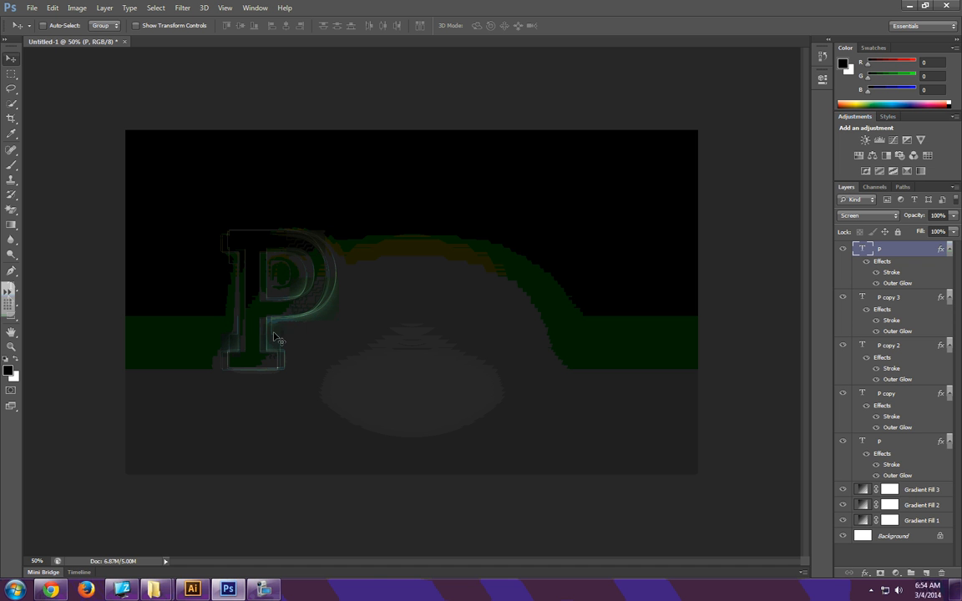
Duplicate the P copy 2 layer twice to strengthen its outline and glow.
drag(896, 346, 926, 573)
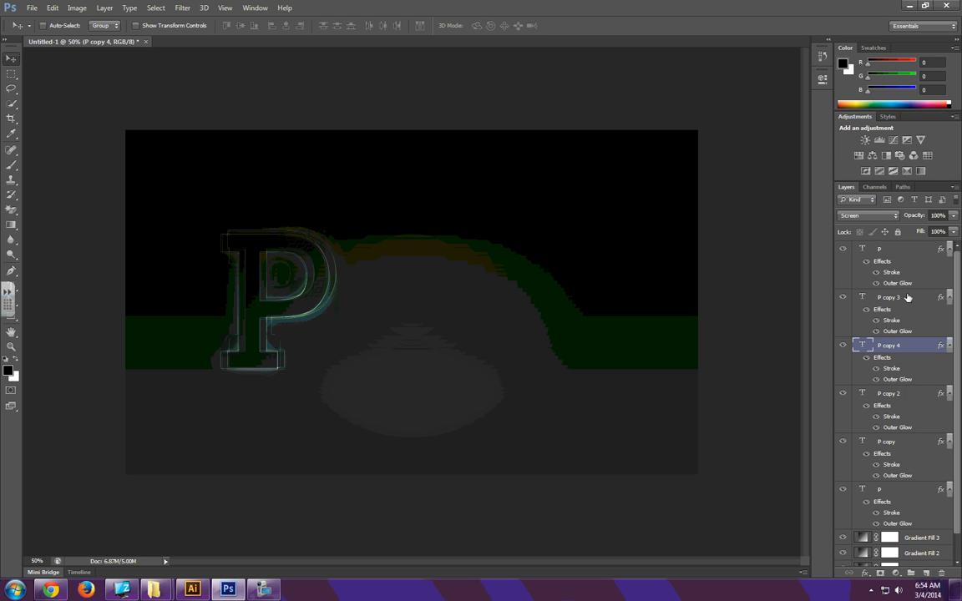
drag(895, 399, 927, 573)
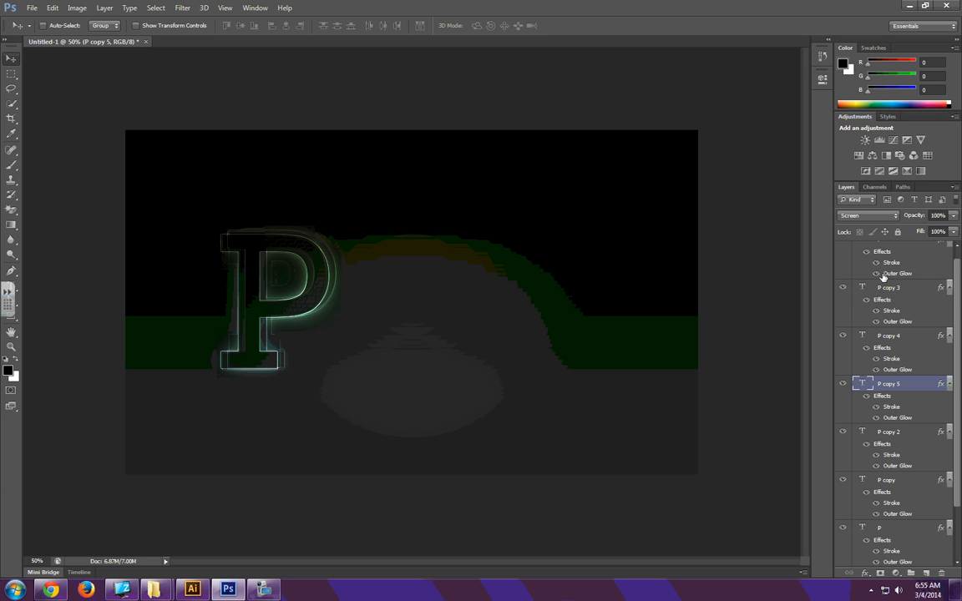
Group all the P text layers into a new group named P and check it by toggling its visibility.
scroll(887, 267, up, 1)
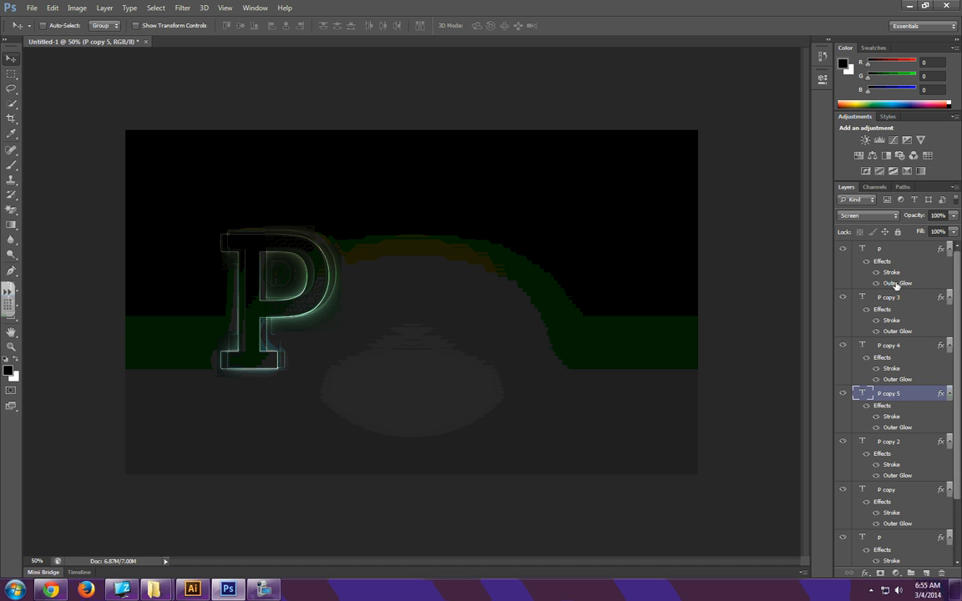
click(881, 251)
scroll(884, 351, down, 3)
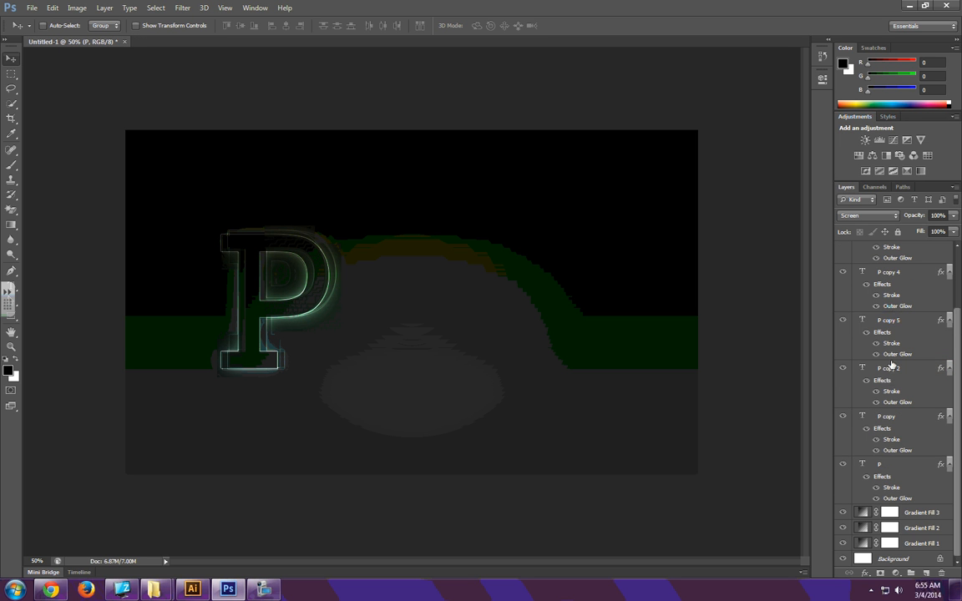
shift+click(881, 464)
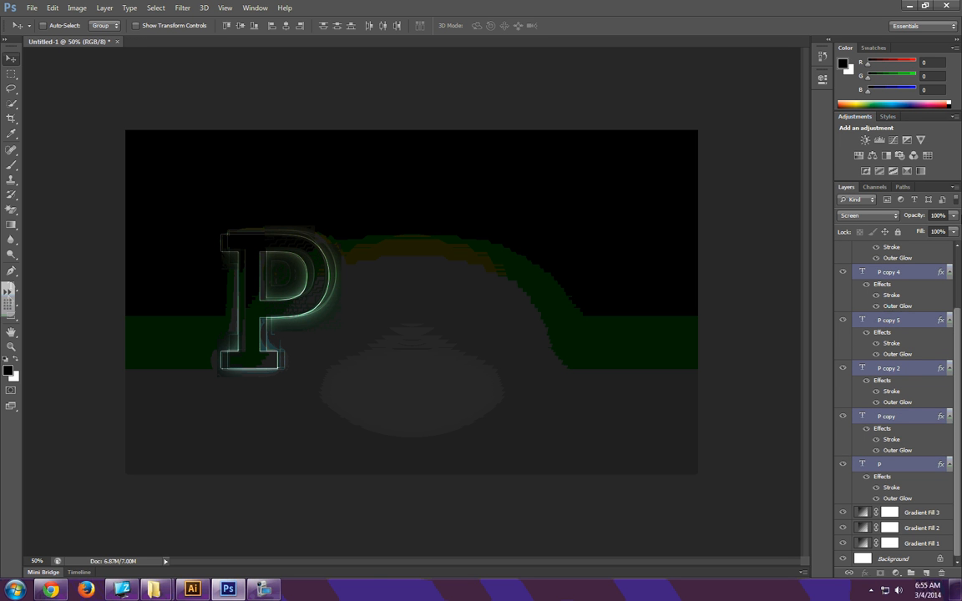
click(956, 188)
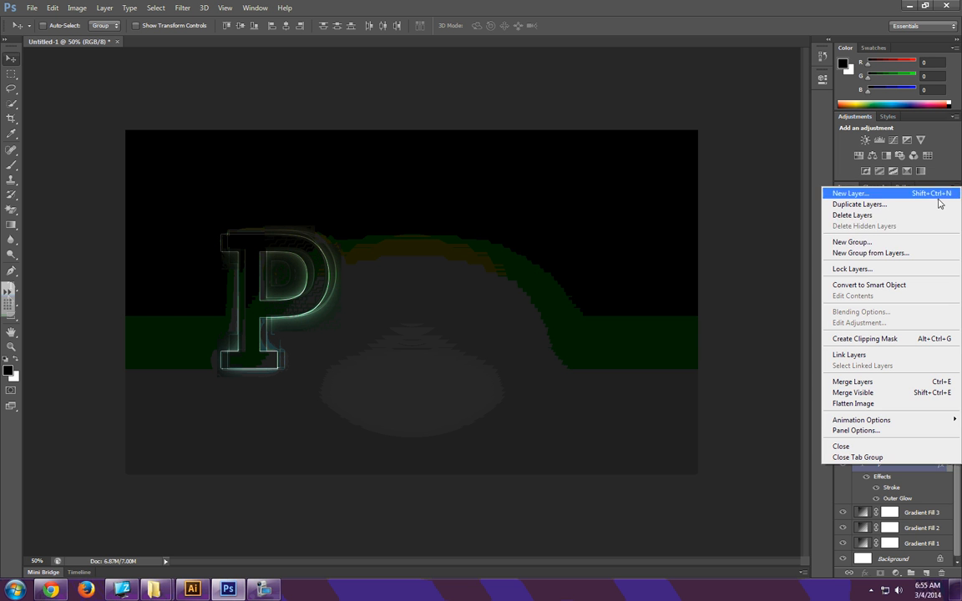
click(890, 255)
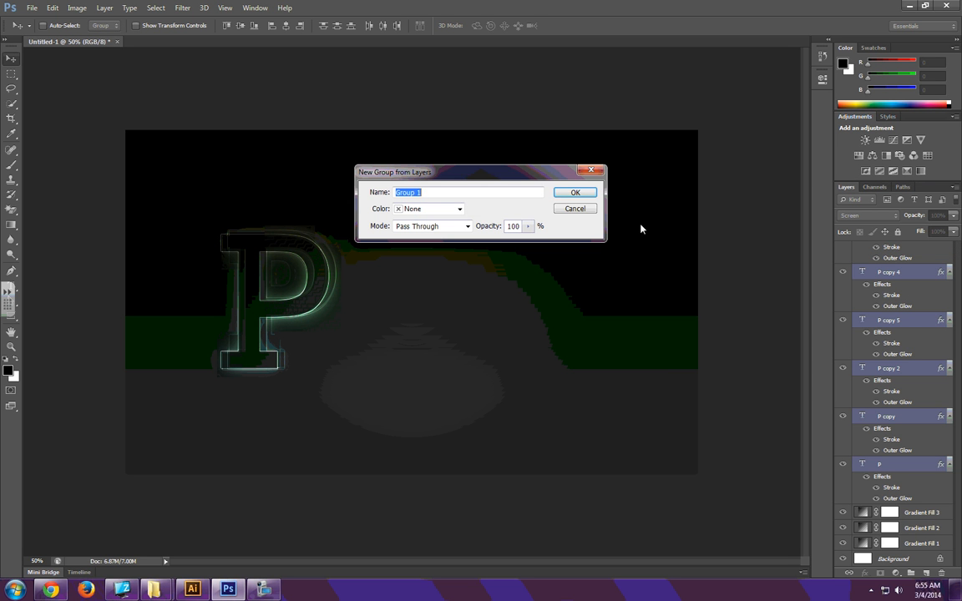
text(p)
key(Return)
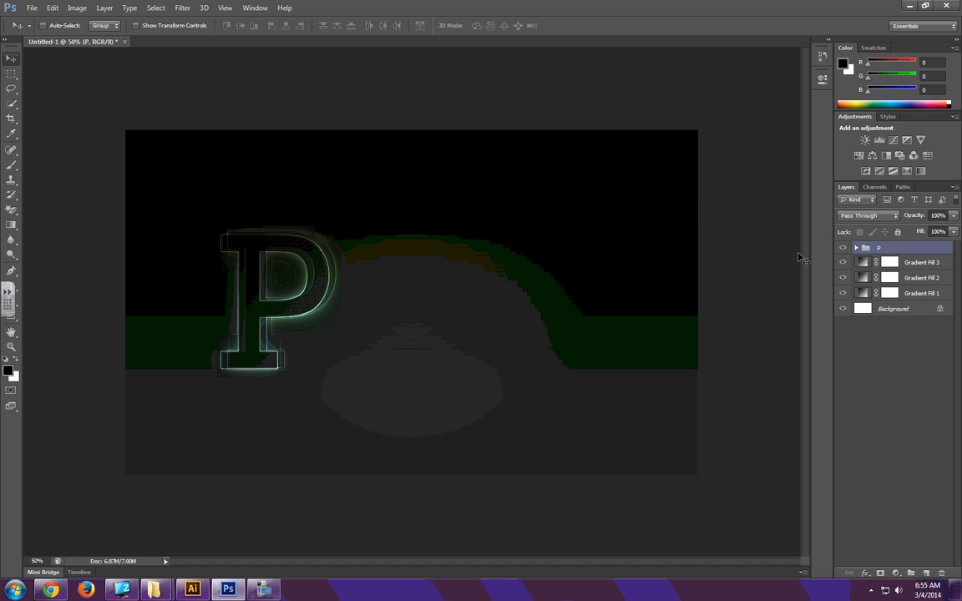
click(842, 248)
click(843, 248)
Make two duplicates of the P group and place them beside the original, forming an evenly spaced row of three letters.
drag(915, 251, 927, 572)
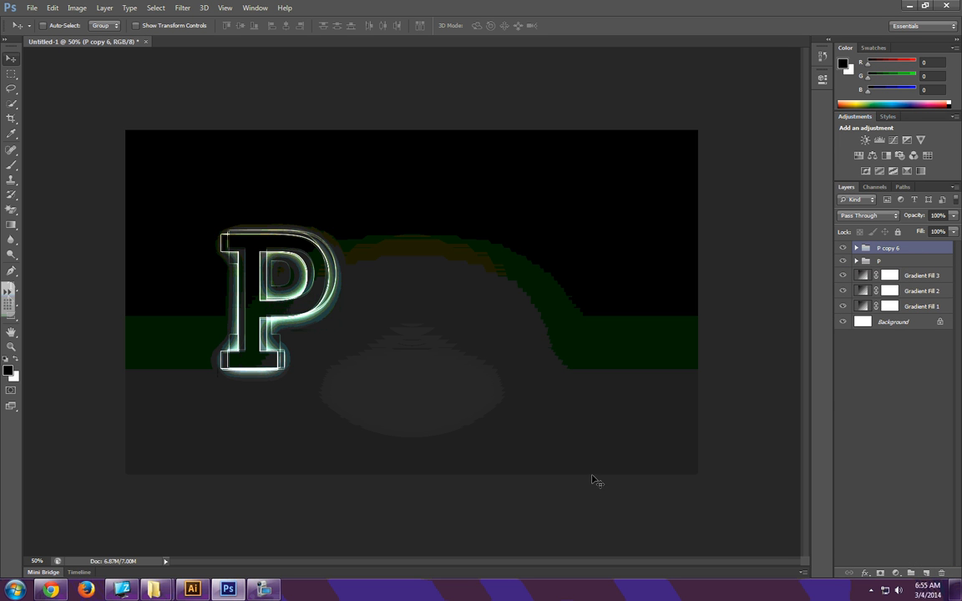
drag(256, 332, 409, 353)
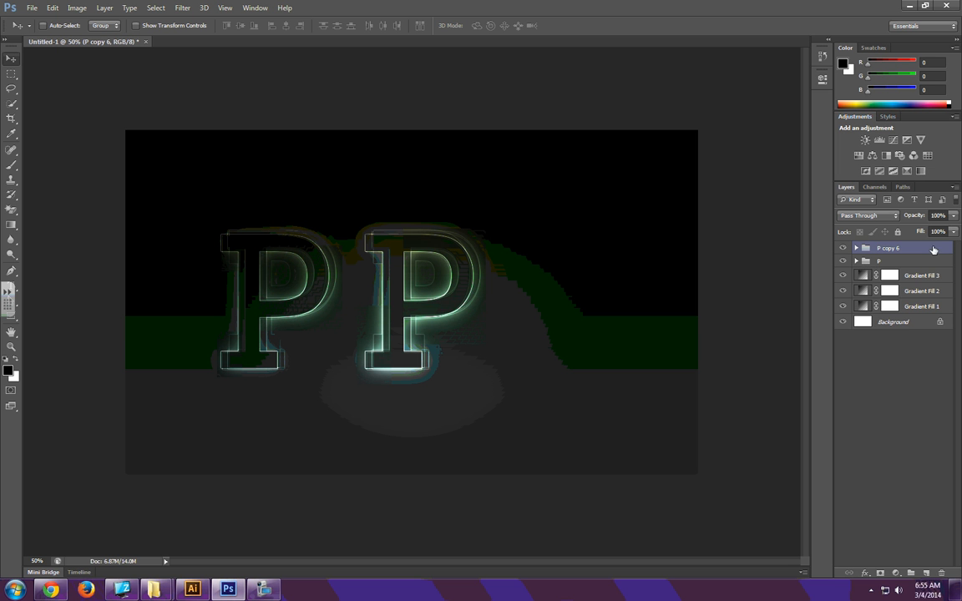
drag(933, 250, 926, 573)
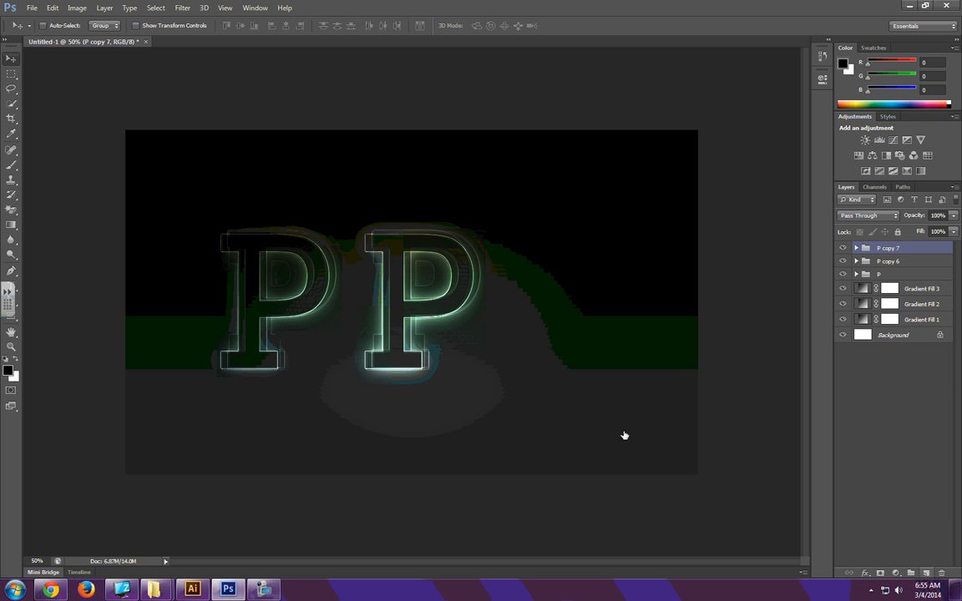
key(Caps_Lock)
key(Caps_Lock)
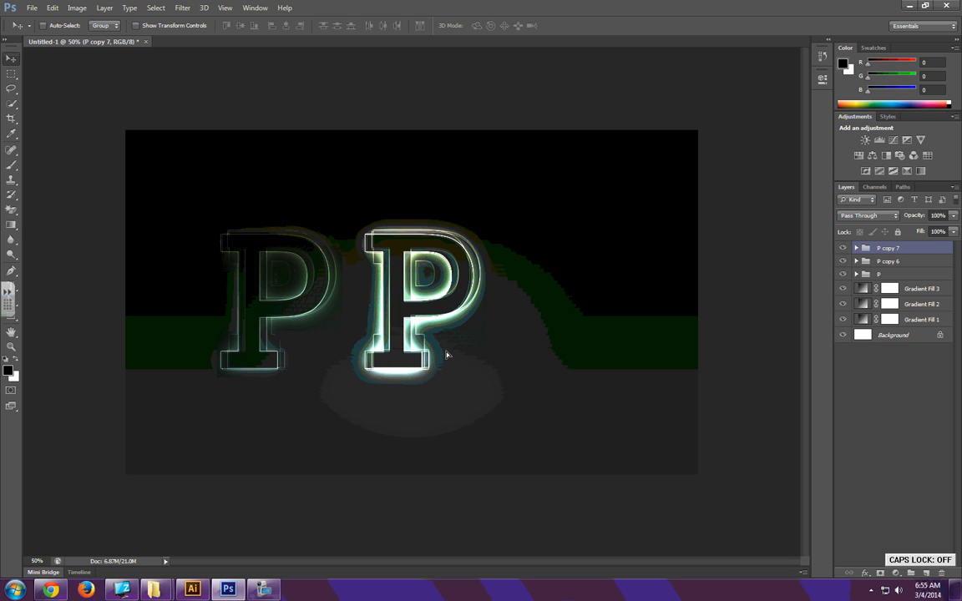
drag(447, 355, 523, 355)
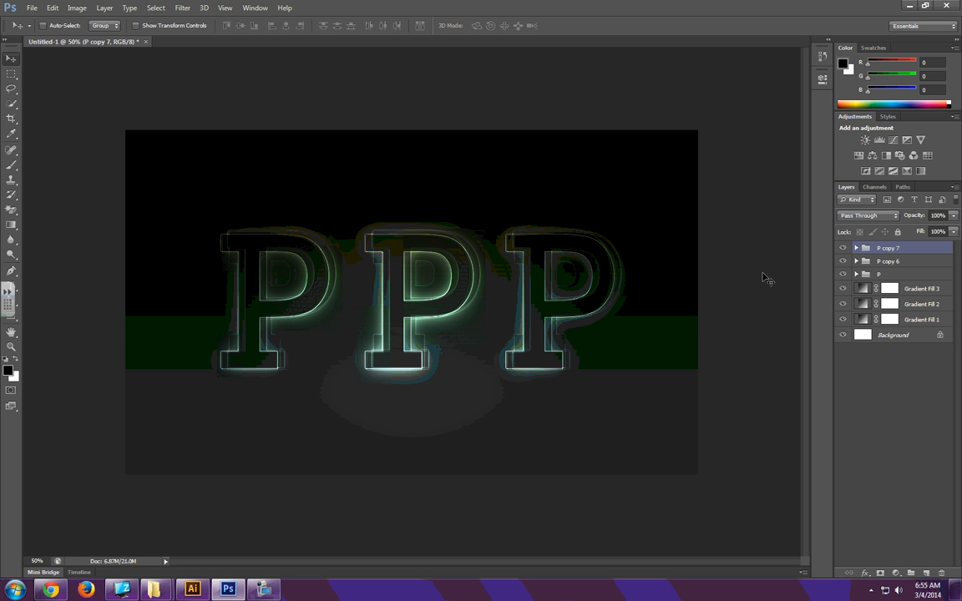
Expand the P copy 6 group and replace the P with S in its topmost text layer and in its P copy 3 layer.
click(855, 261)
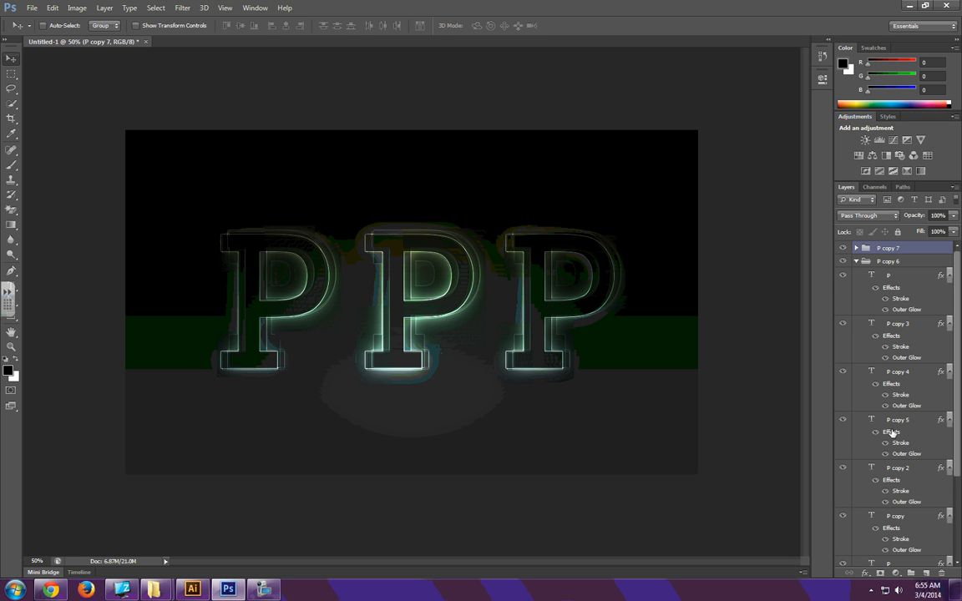
key(t)
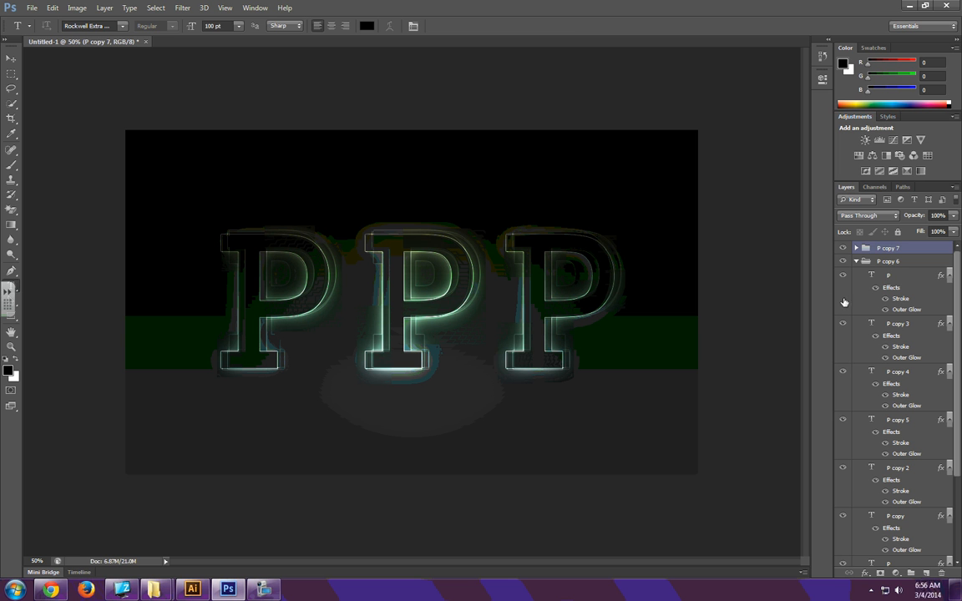
click(877, 277)
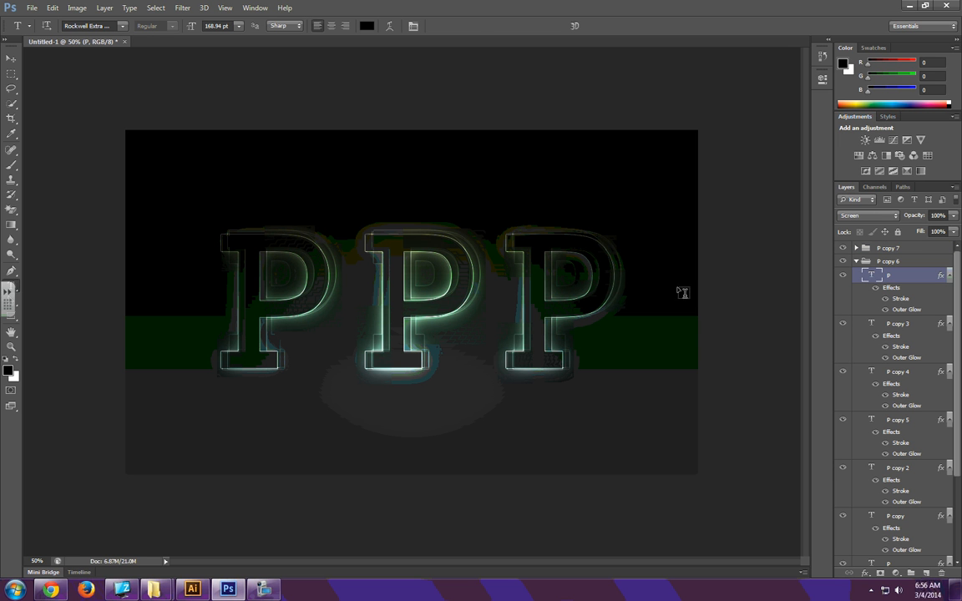
click(468, 282)
key(BackSpace)
text(S)
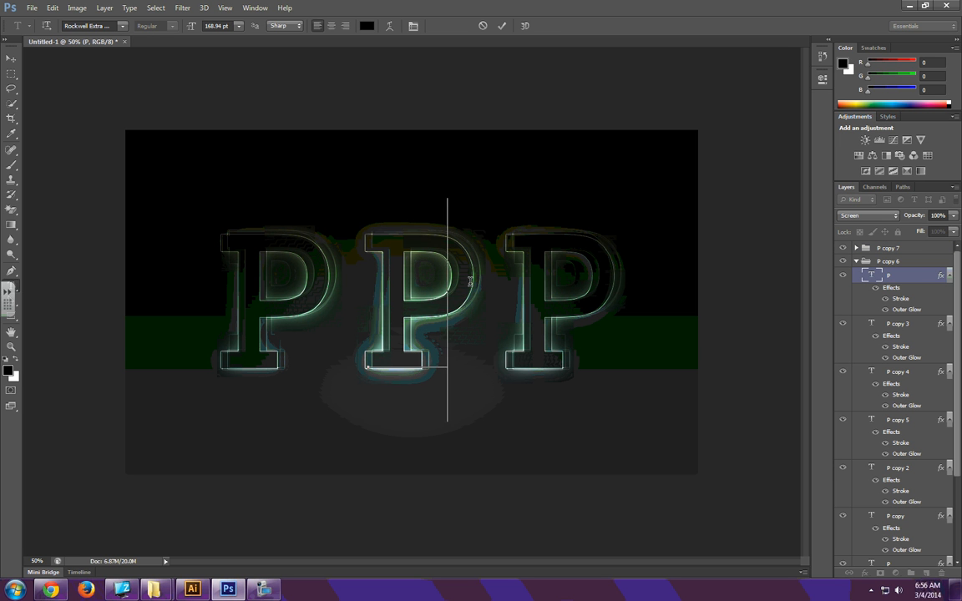
click(892, 325)
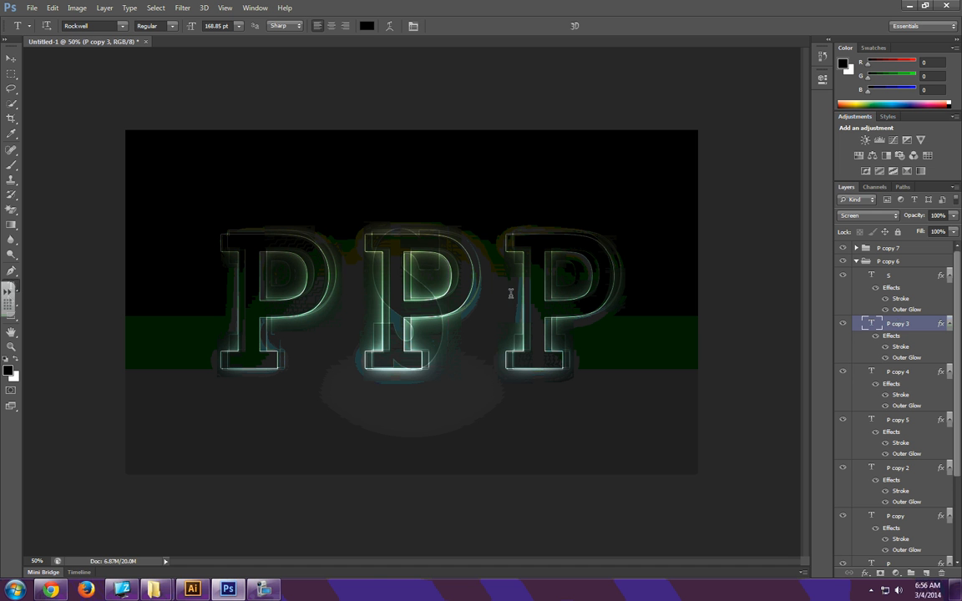
click(469, 292)
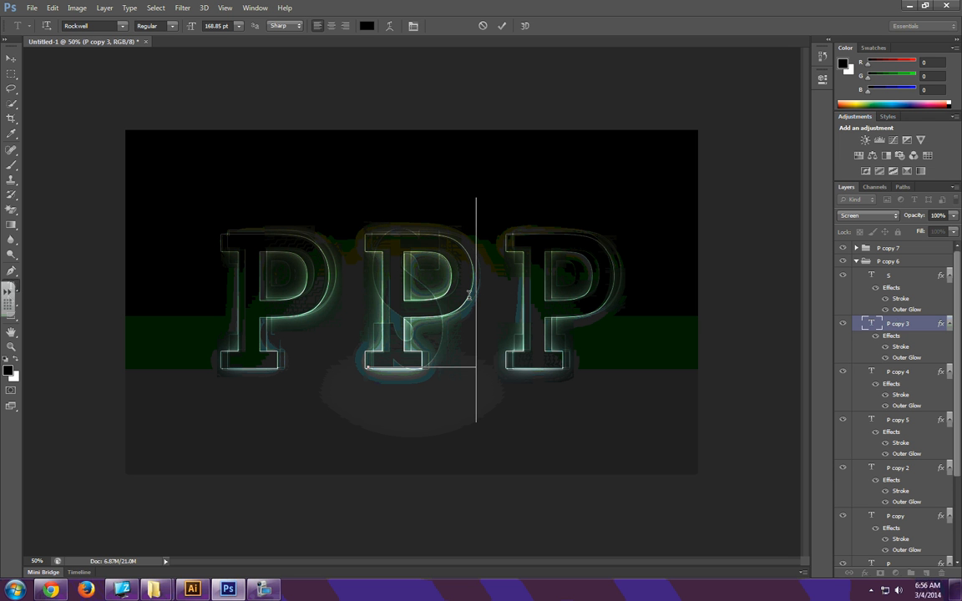
Try to replace the letter in the P copy 4 layer of the P copy 6 group with S.
click(891, 373)
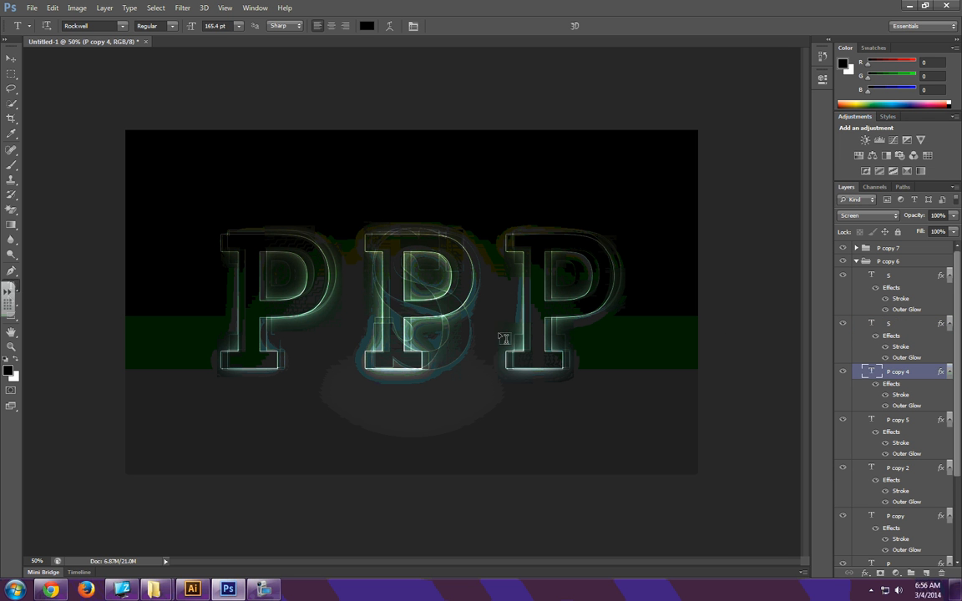
click(459, 311)
key(BackSpace)
text(S)
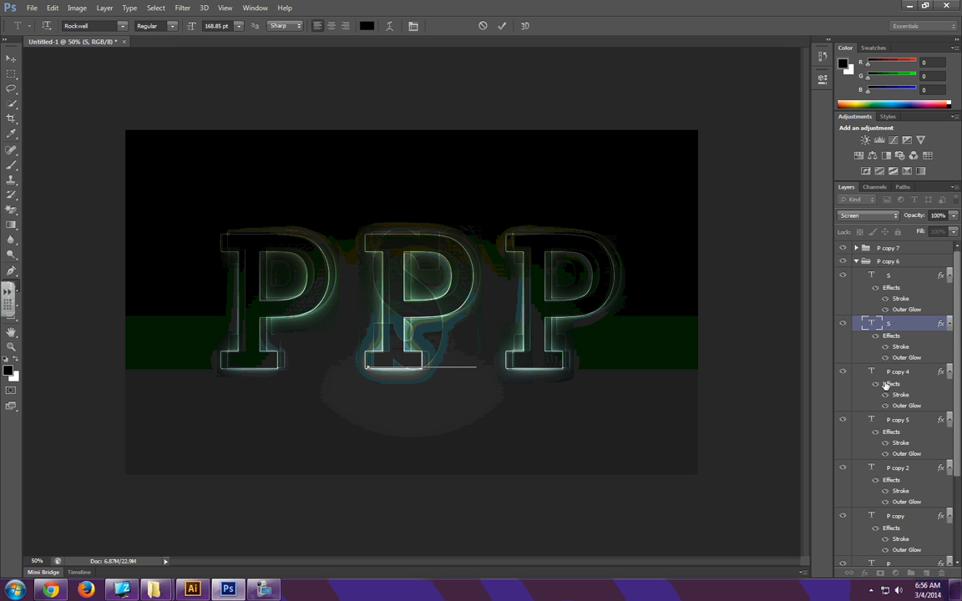
click(902, 375)
click(463, 308)
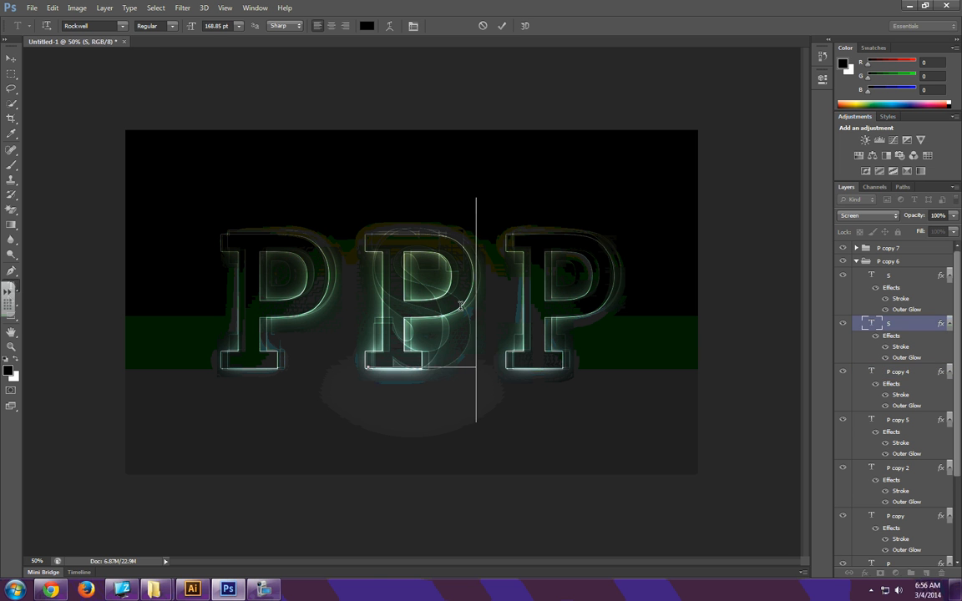
key(BackSpace)
text(S)
Replace the letter in the P copy layer of the P copy 6 group with S.
click(891, 373)
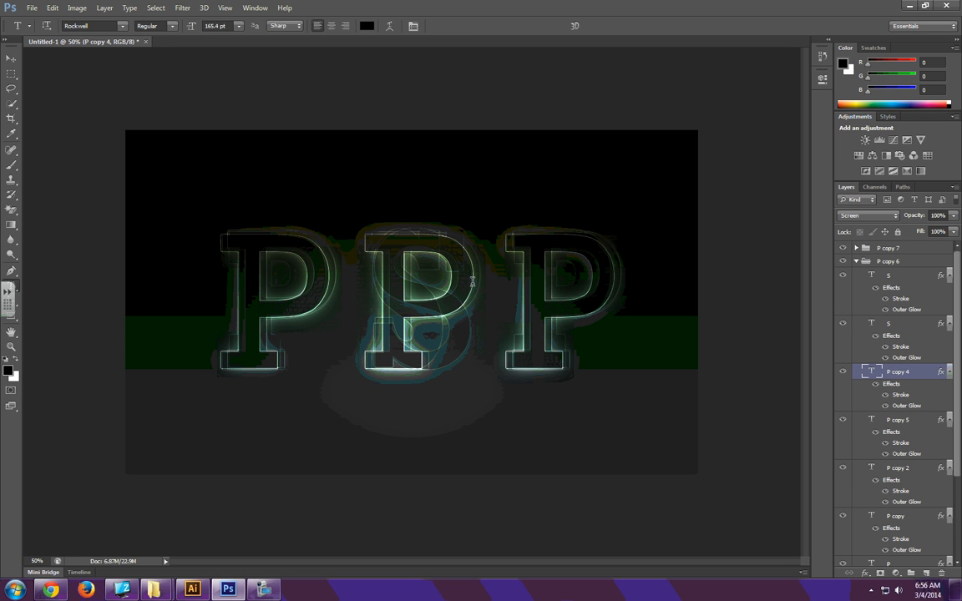
click(472, 282)
key(BackSpace)
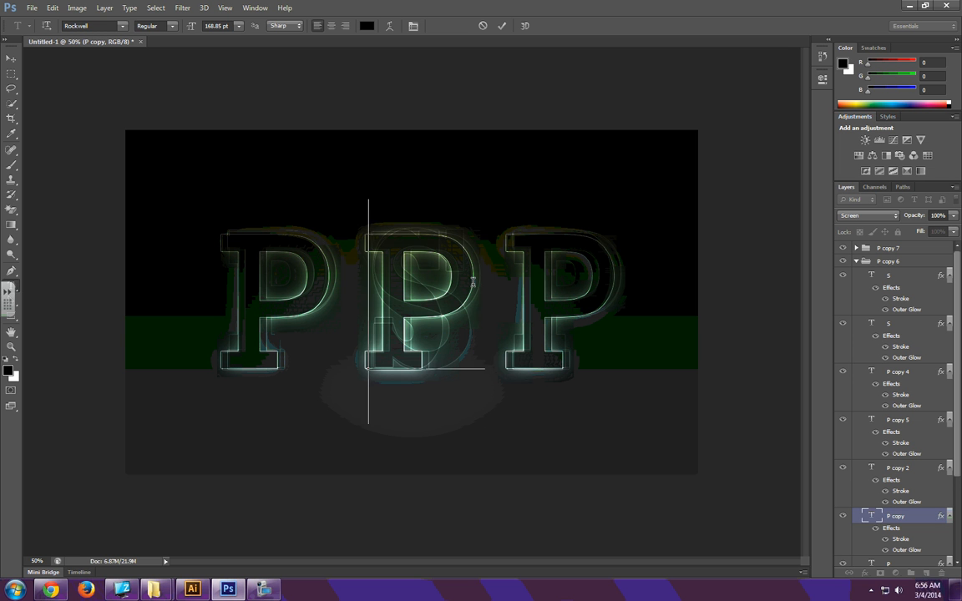
text(B)
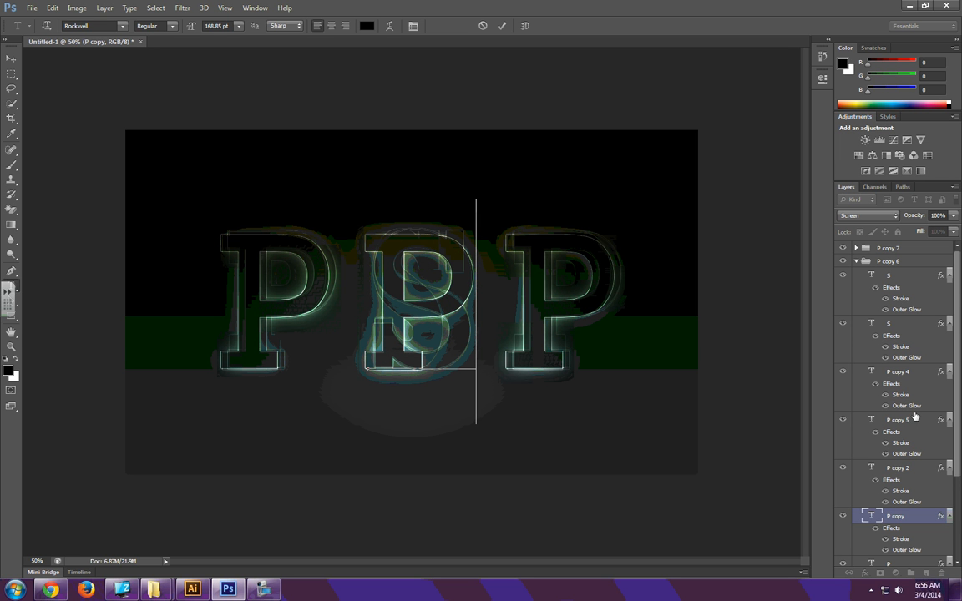
Hide the two topmost S text layers in the P copy 6 group.
click(897, 374)
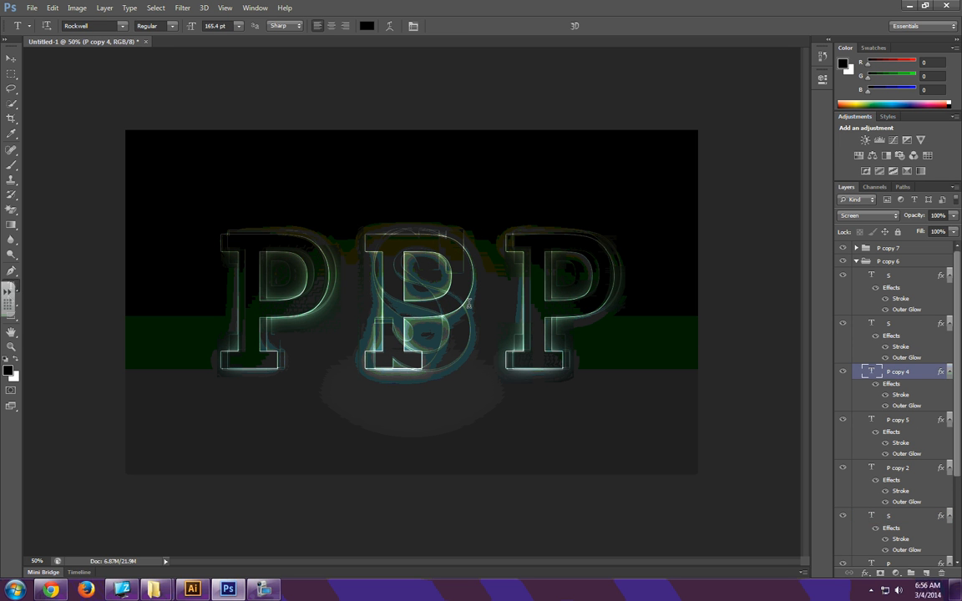
click(478, 313)
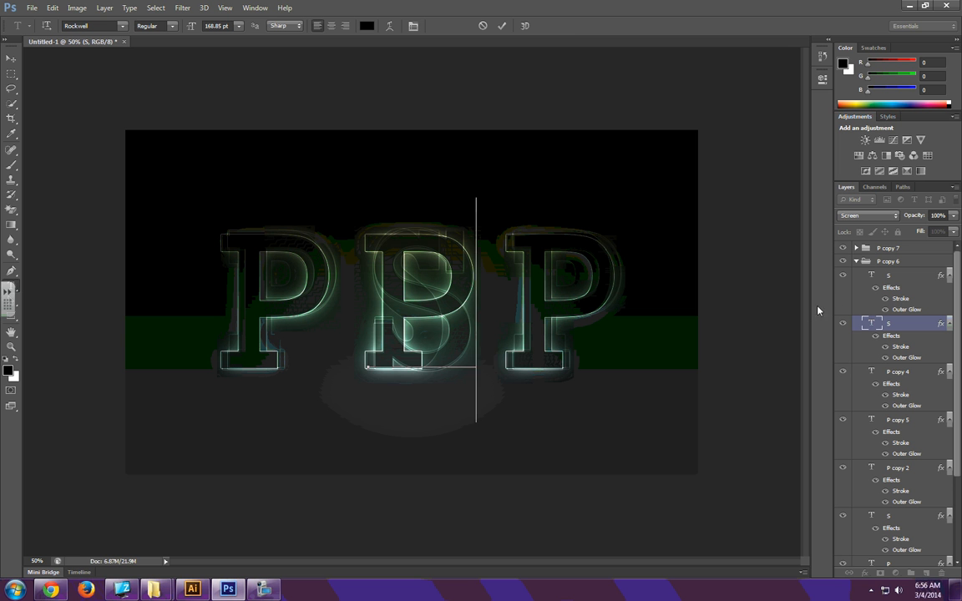
click(843, 276)
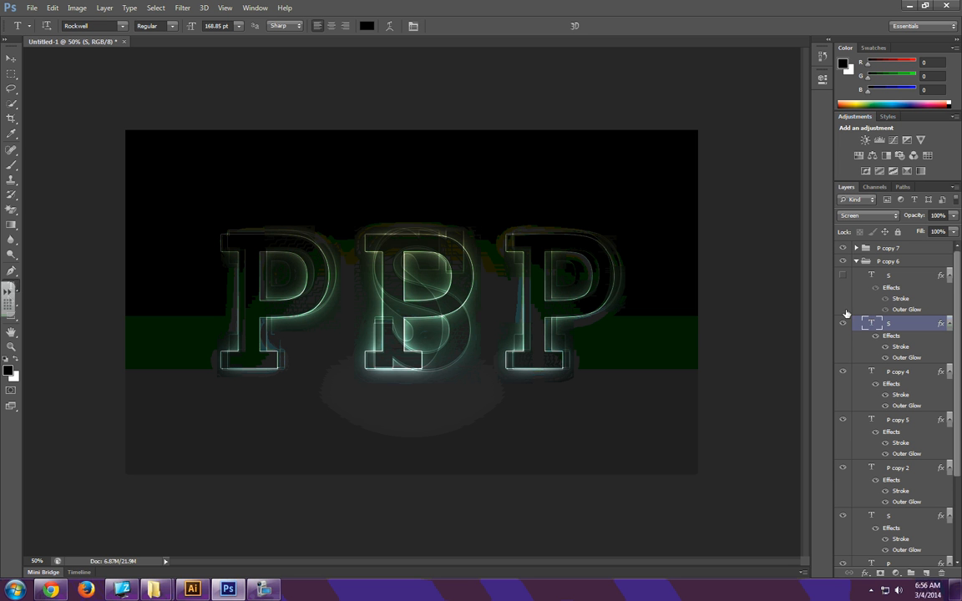
click(843, 324)
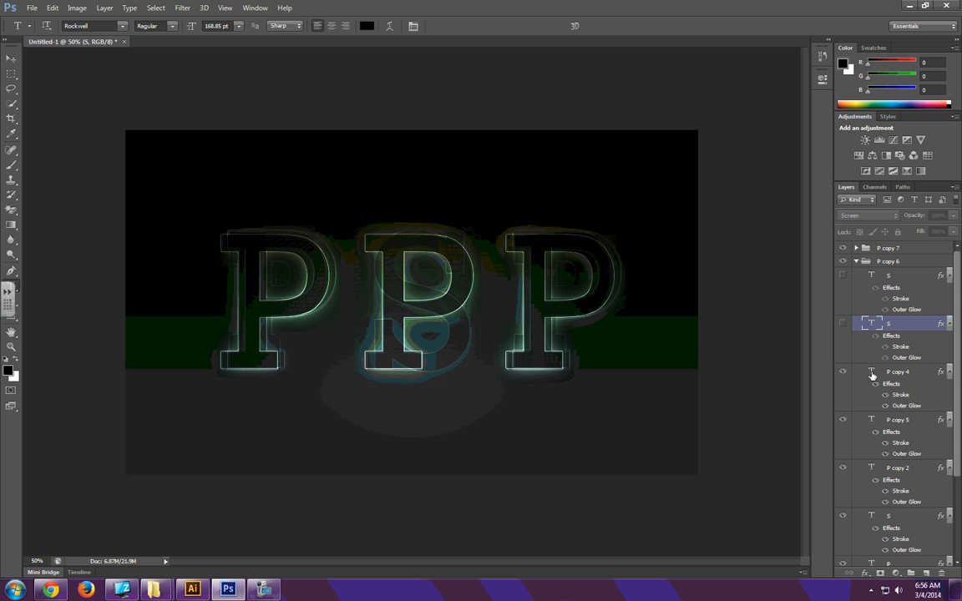
Try to replace the P in the P copy 4 text layer of the P copy 6 group with S.
click(465, 292)
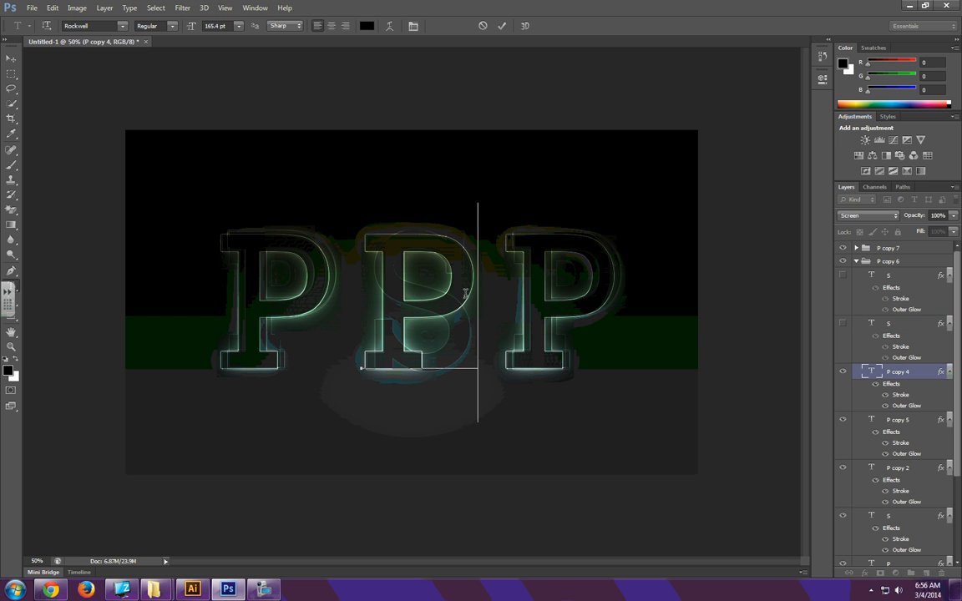
key(BackSpace)
key(ctrl+s)
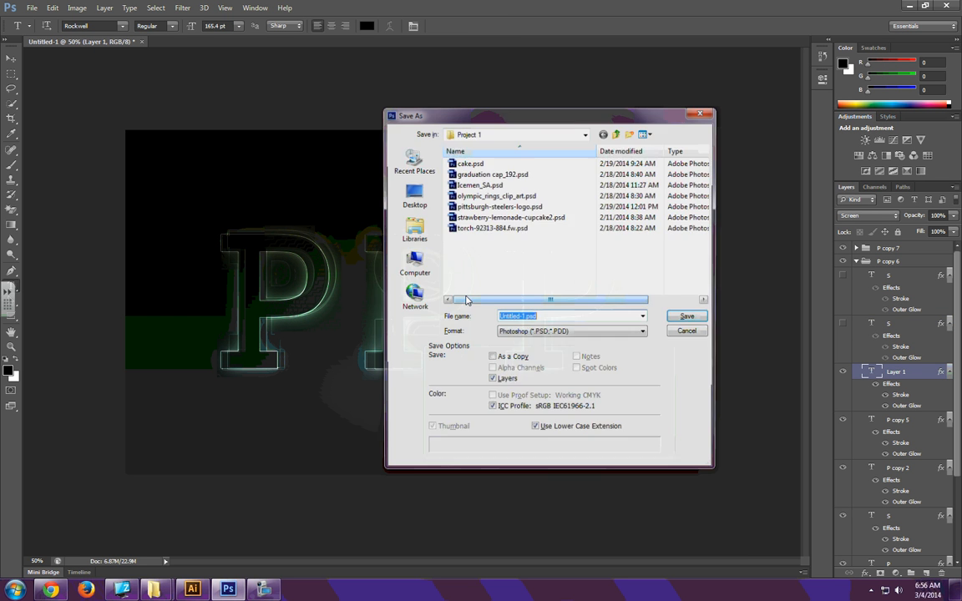
key(Escape)
key(s)
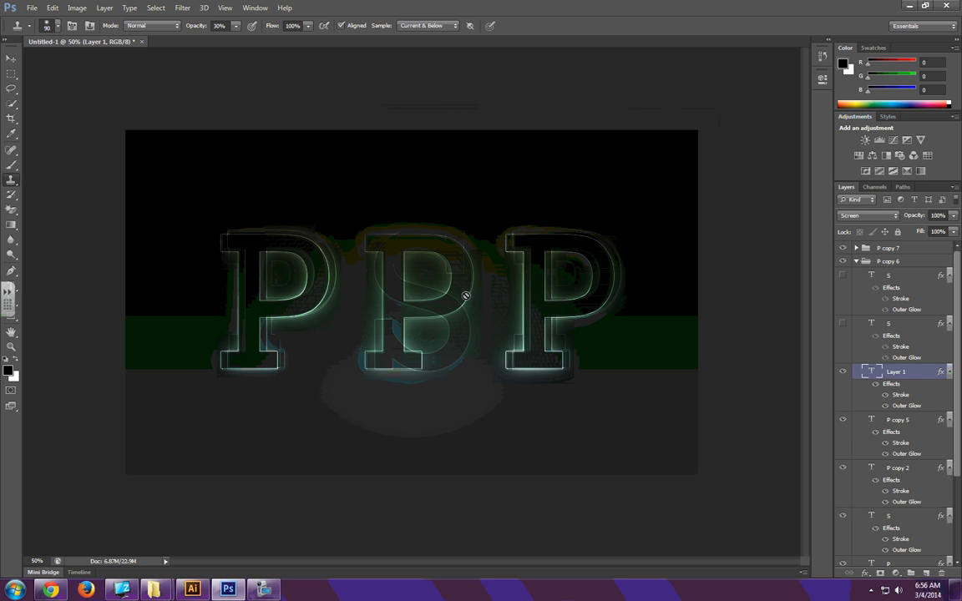
Replace the P in the P copy 5 text layer of the P copy 6 group with S and hide that layer.
key(t)
click(461, 300)
key(BackSpace)
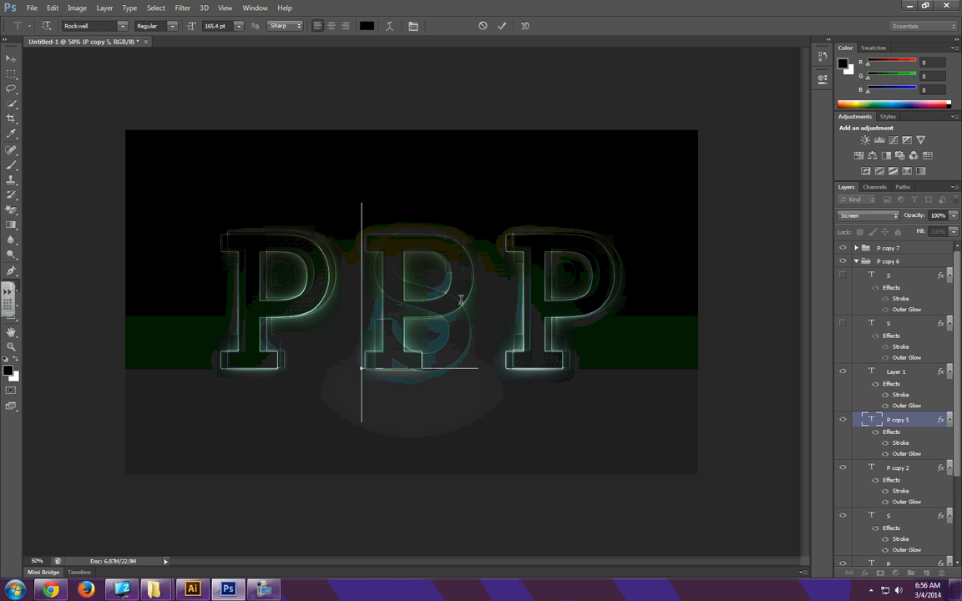
text(S)
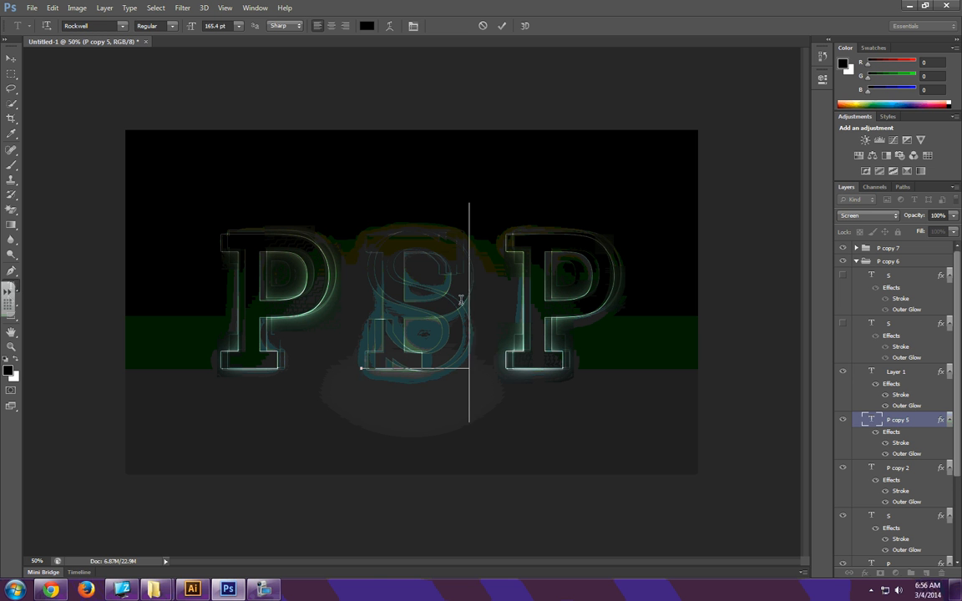
click(843, 420)
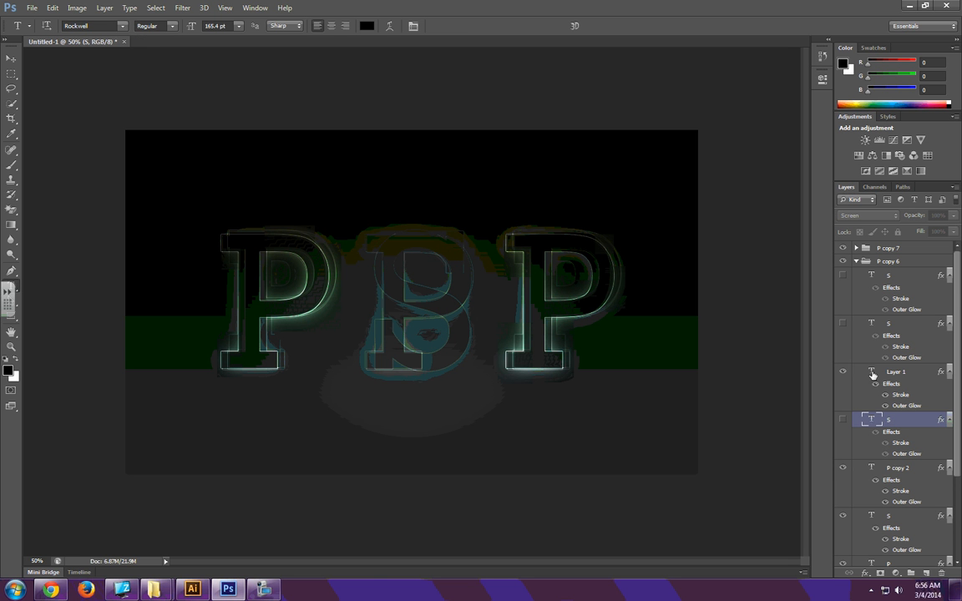
Replace the P in the group's P copy 2 layer with S, and hide it together with the S layer directly below.
click(468, 323)
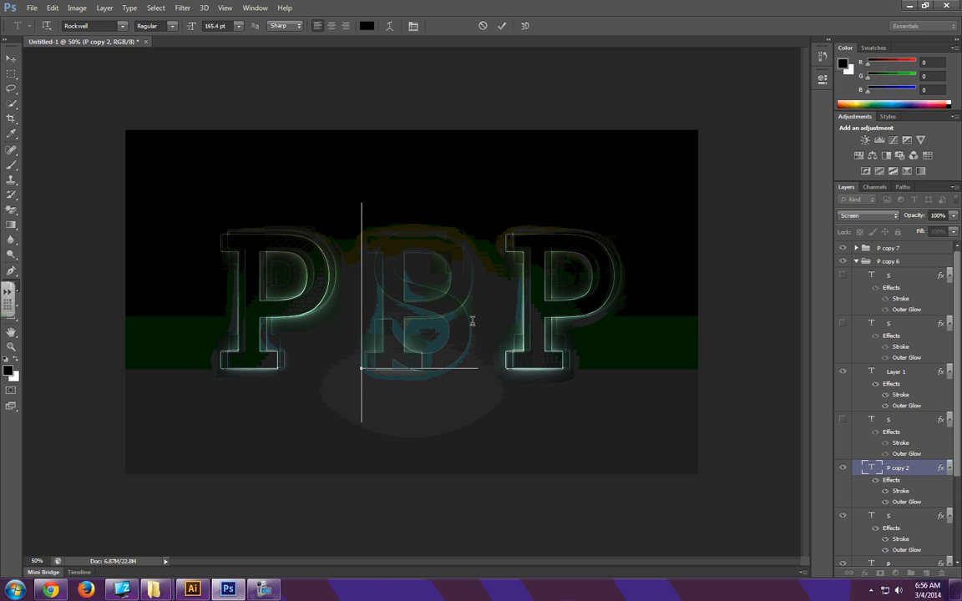
key(Delete)
text(S)
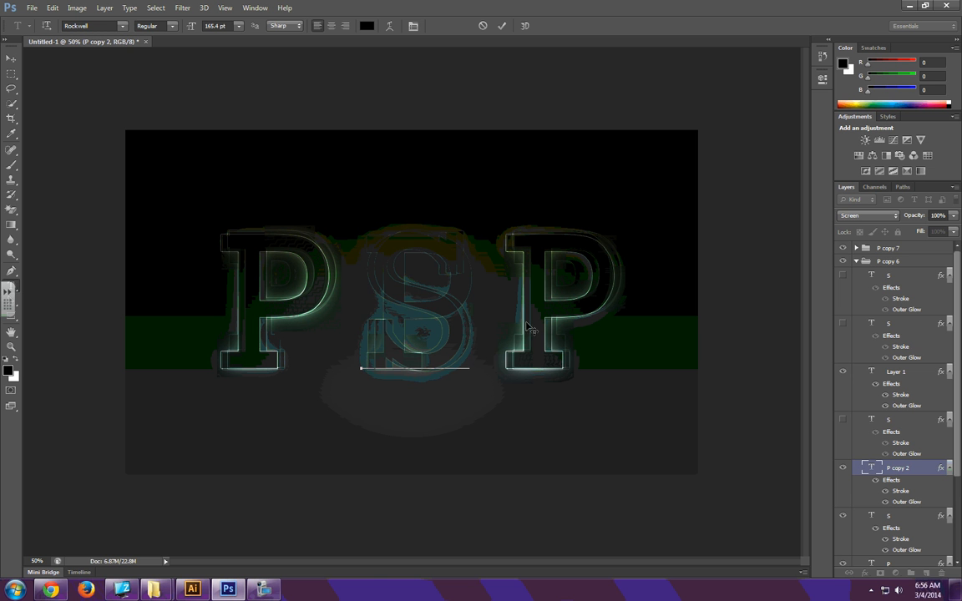
click(843, 469)
scroll(848, 472, down, 1)
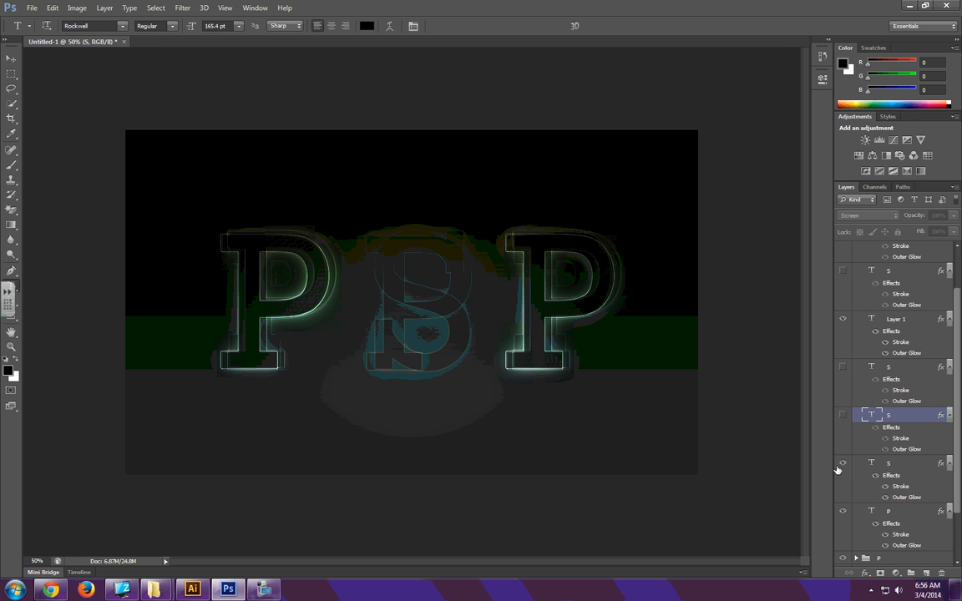
click(843, 463)
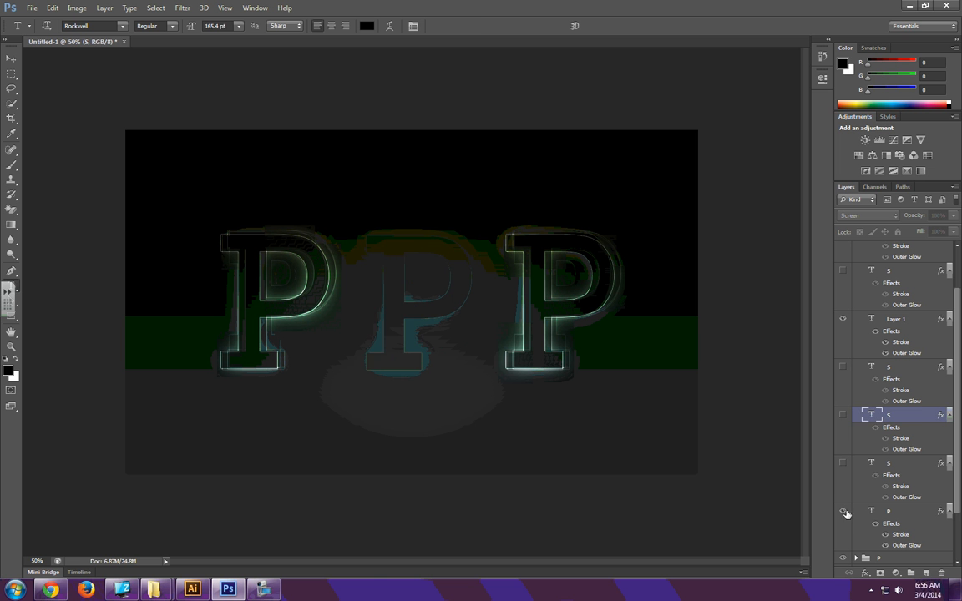
Replace the P in the bottom text layer of the P copy 6 group with S and hide that layer.
click(458, 305)
key(BackSpace)
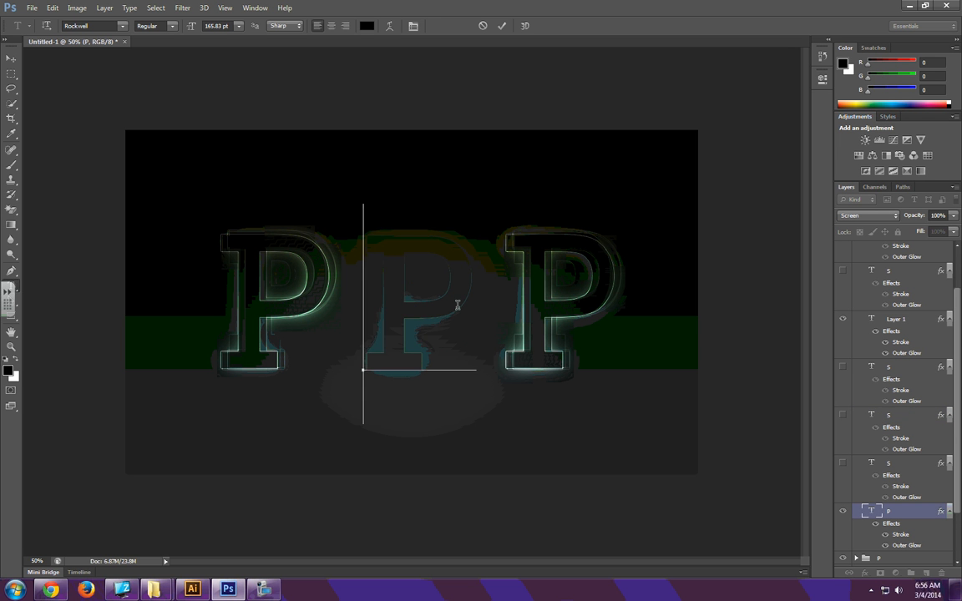
text(S)
scroll(848, 401, up, 1)
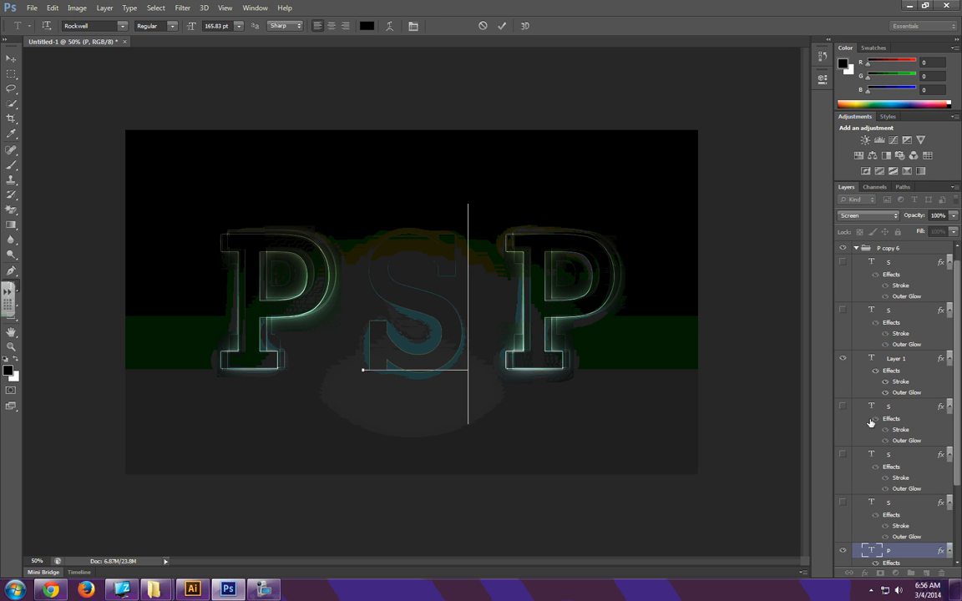
click(843, 553)
click(843, 553)
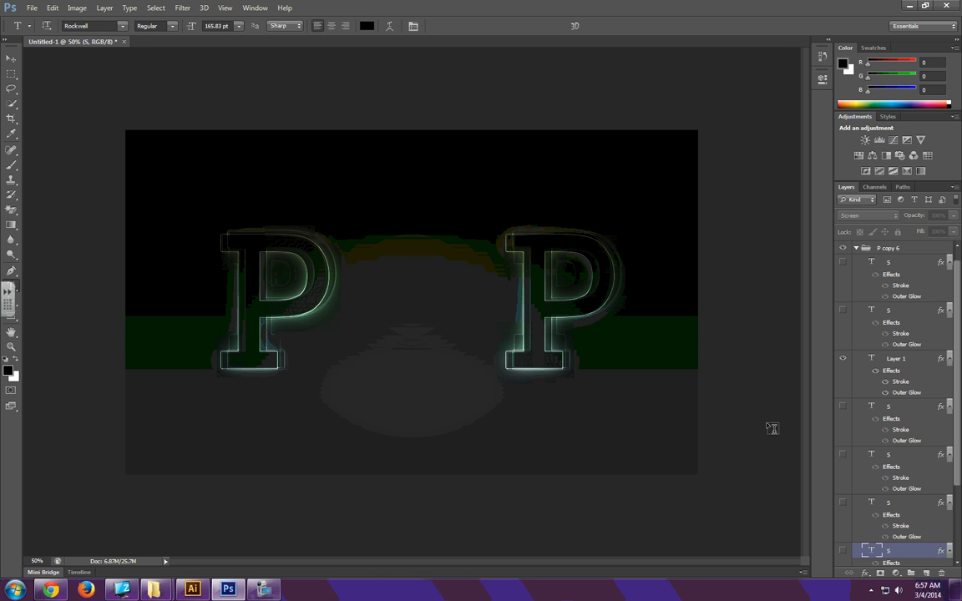
Show all the text layers of the P copy 6 group again and collapse the group.
click(843, 358)
drag(843, 261, 845, 558)
scroll(860, 501, down, 2)
scroll(853, 468, up, 3)
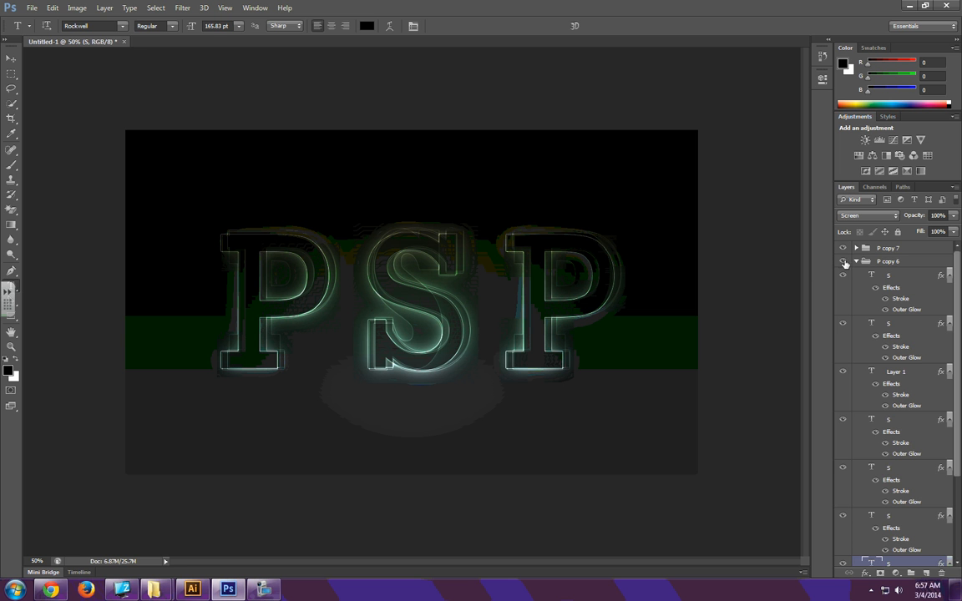
click(856, 262)
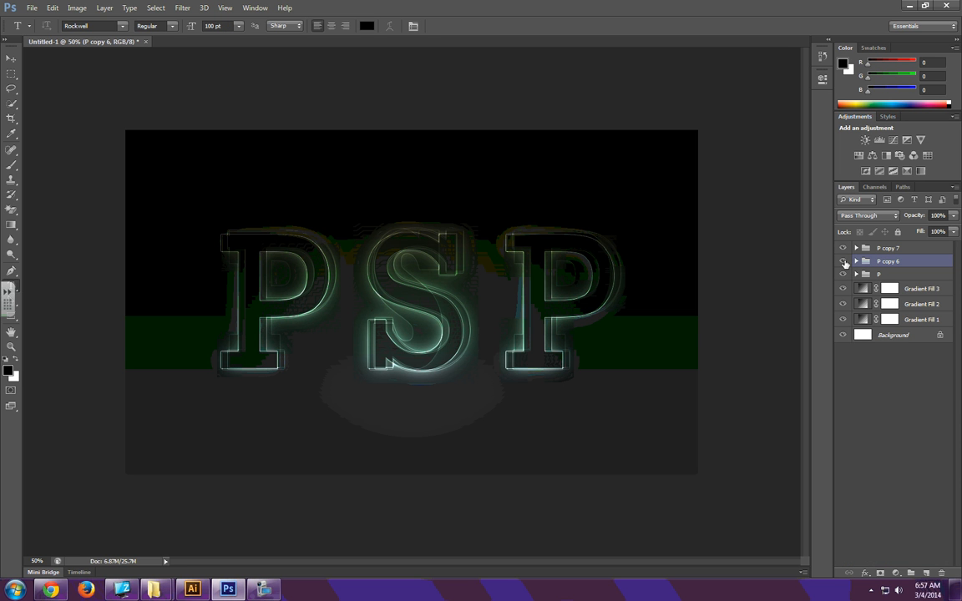
Expand the P copy 7 group, replace the P in its P copy 3 layer with D, and hide that layer.
click(843, 248)
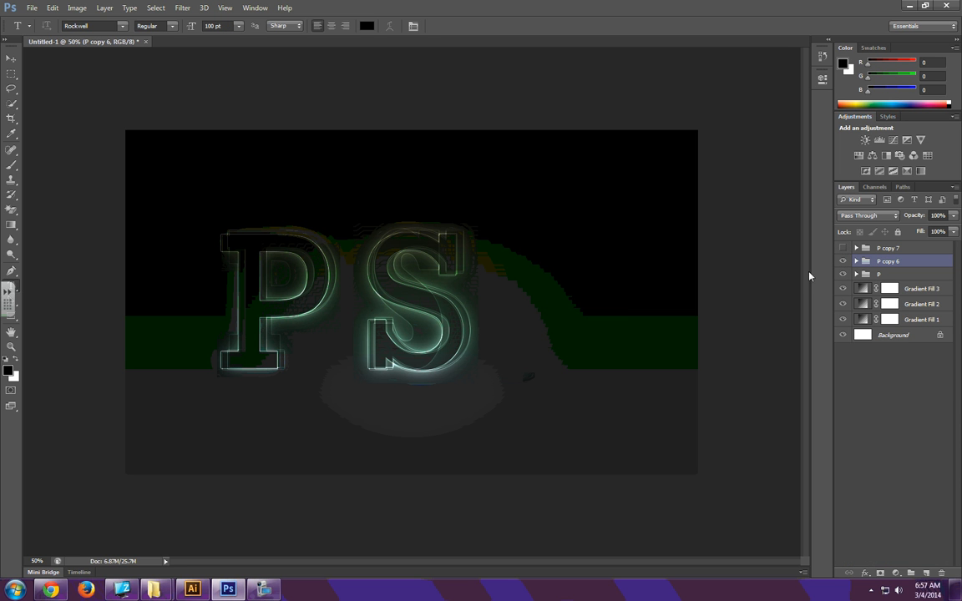
click(842, 248)
click(855, 248)
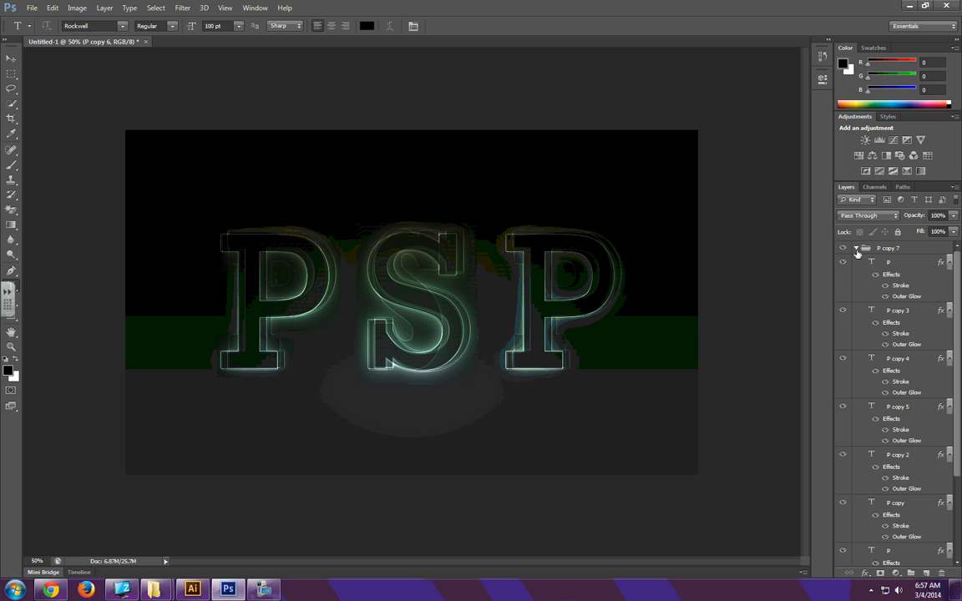
click(613, 288)
key(BackSpace)
text(D)
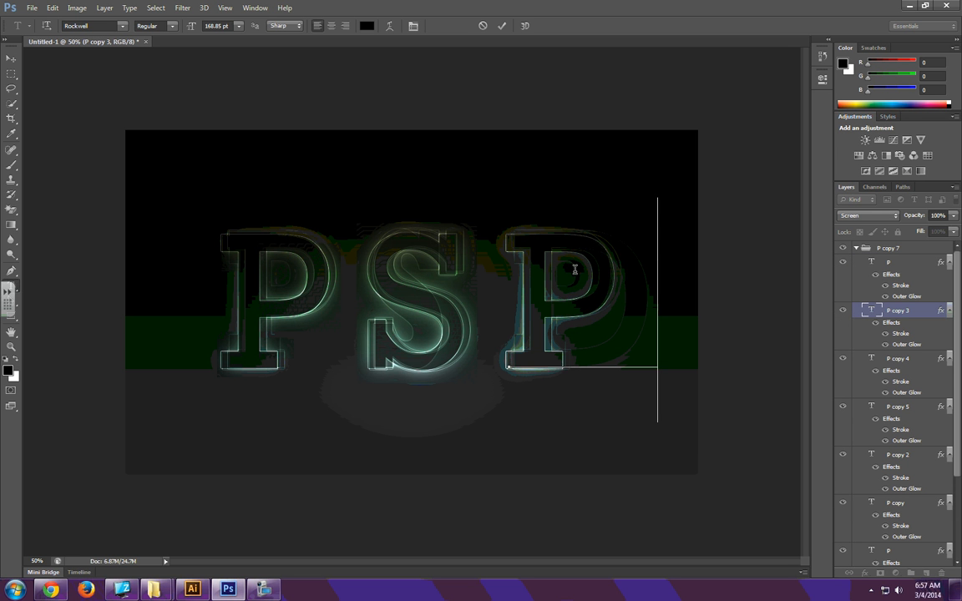
click(843, 310)
Replace the P in the topmost text layer of the P copy 7 group with D, and hide it and the P copy 4 layer.
click(606, 281)
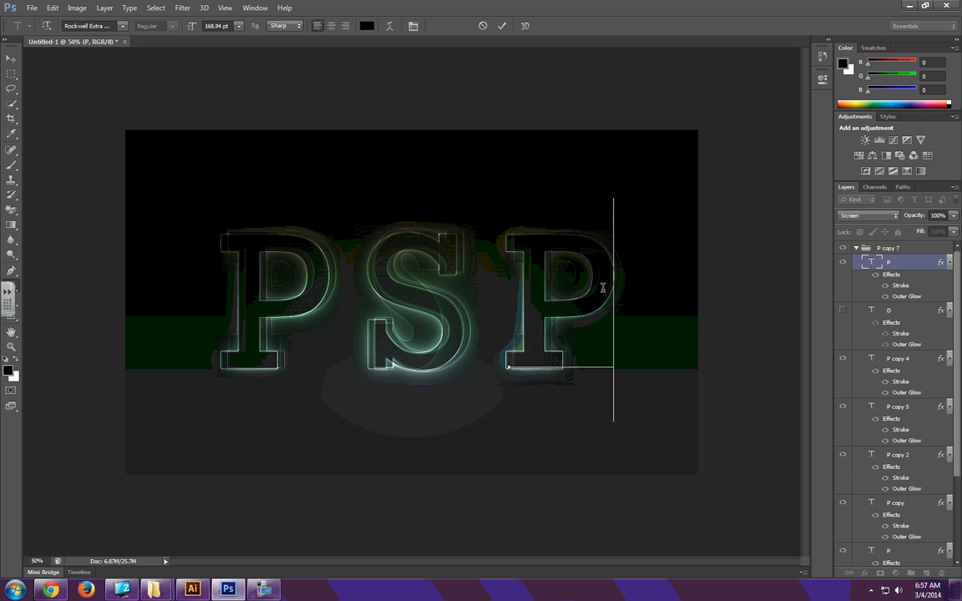
key(Left)
key(Delete)
text(D)
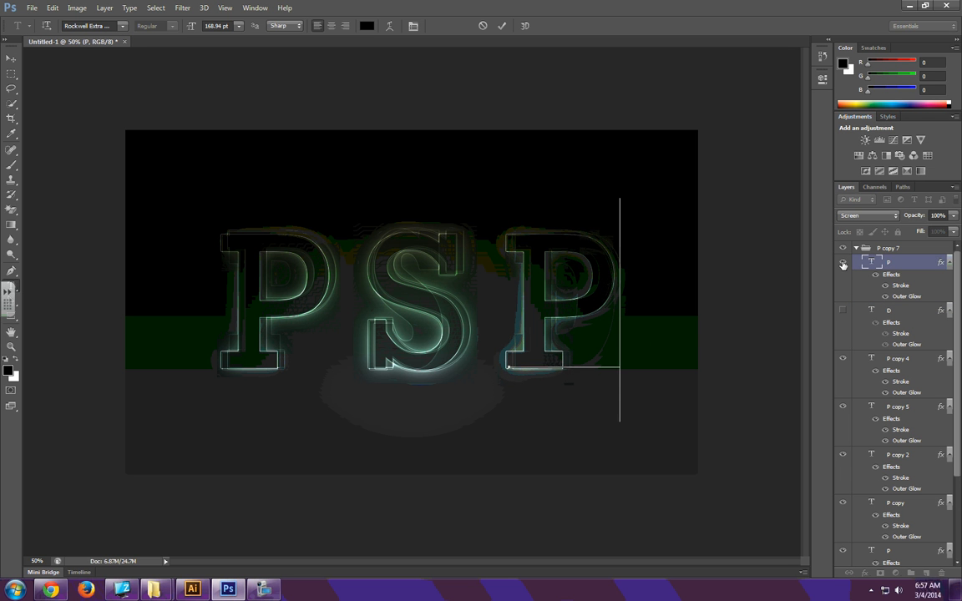
click(842, 262)
click(843, 358)
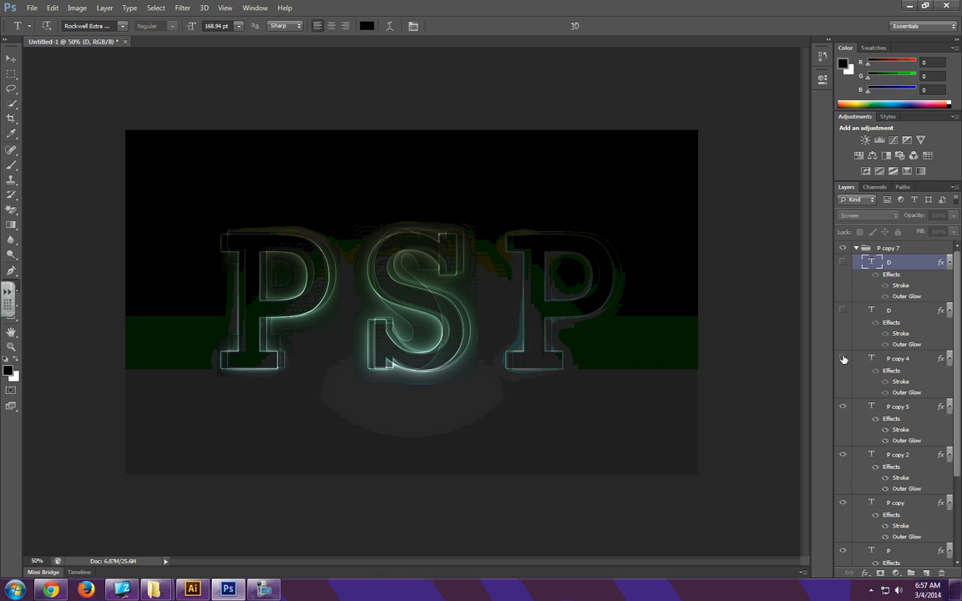
Replace the P in the P copy 5 layer of the P copy 7 group with D and hide that layer.
click(612, 296)
key(Left)
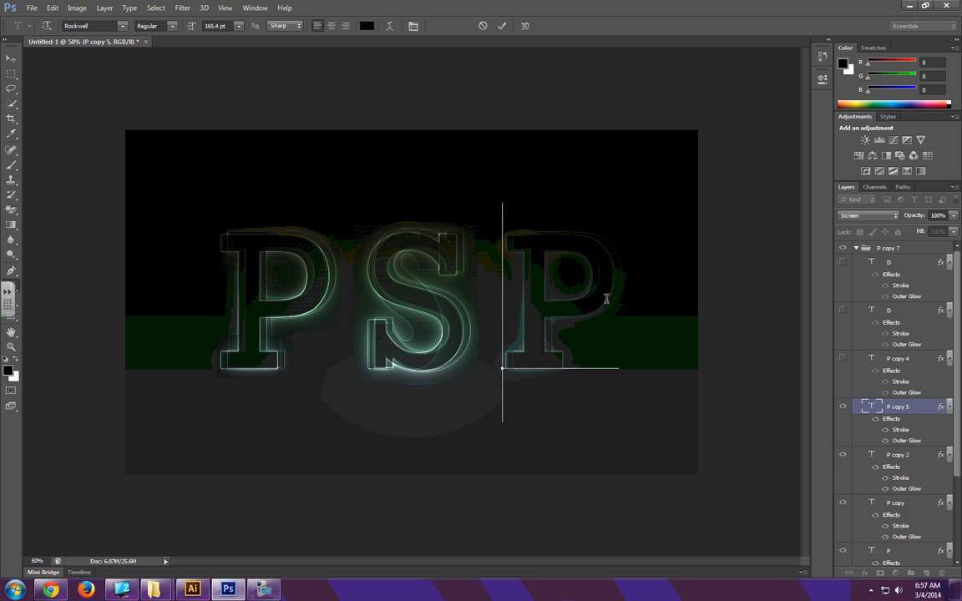
key(Delete)
text(D)
click(843, 406)
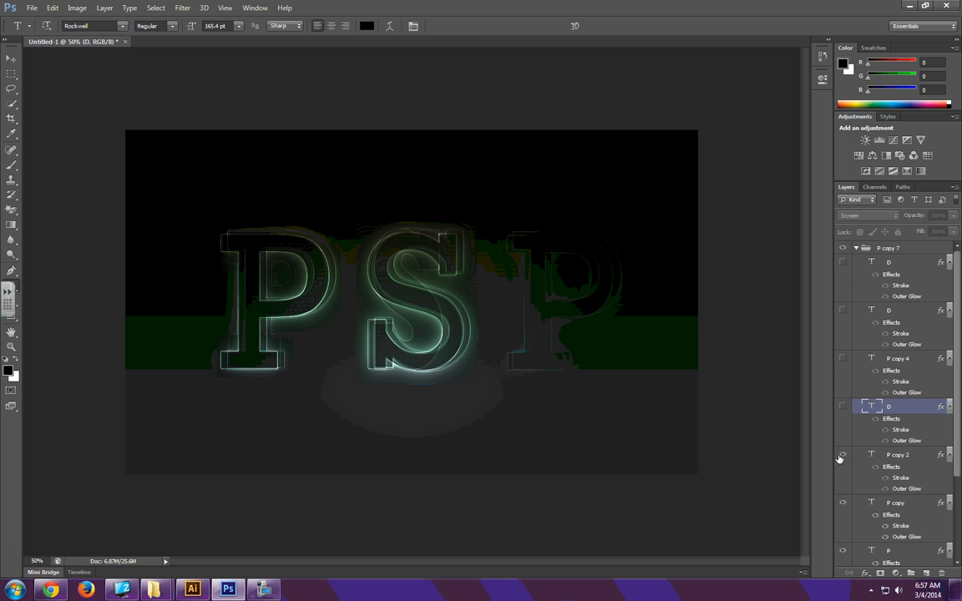
Replace the P in the P copy 2 layer of the P copy 7 group with D and hide that layer.
click(567, 309)
key(Left)
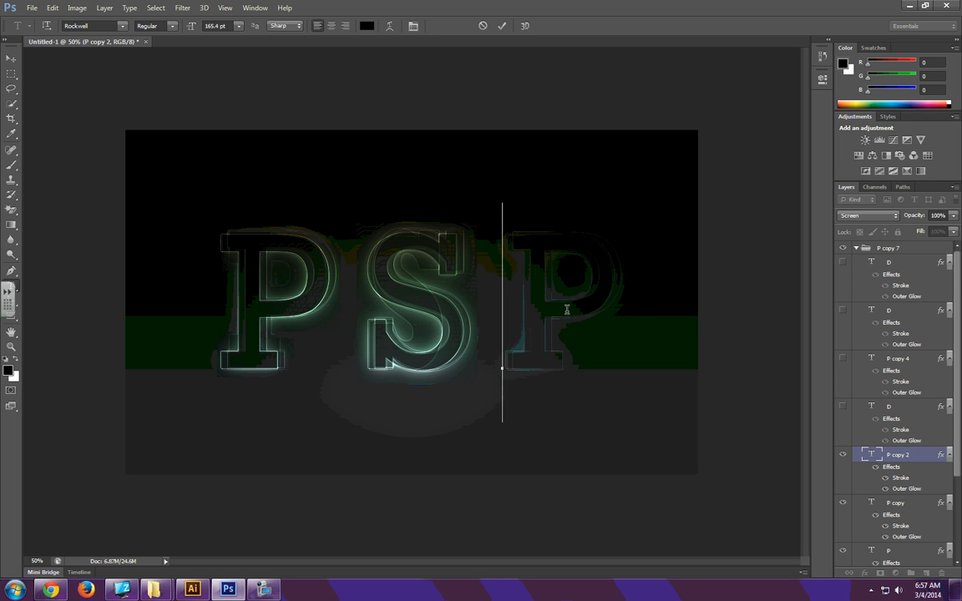
key(Delete)
text(D)
click(842, 455)
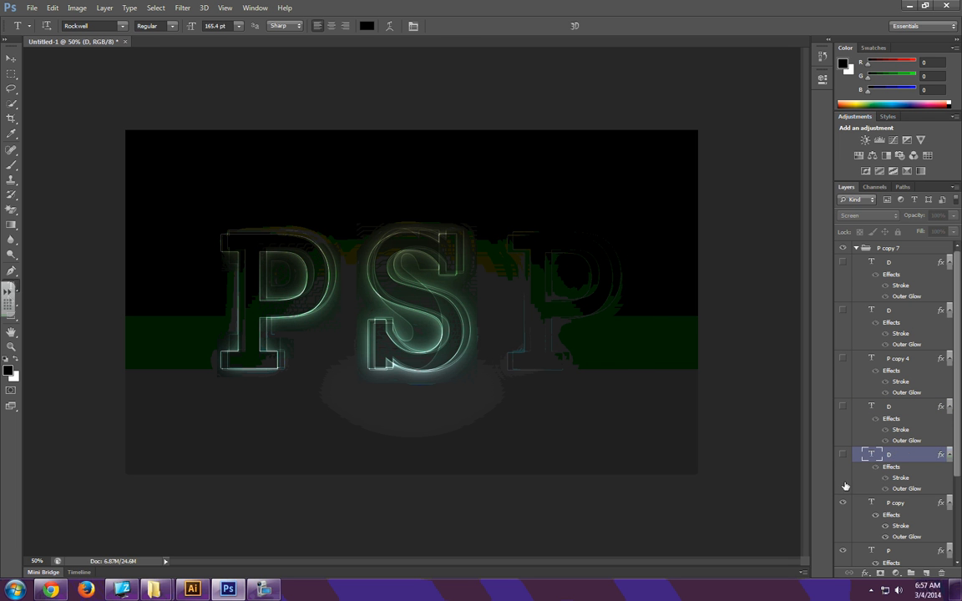
Replace the P in the P copy layer of the P copy 7 group with D and hide that layer.
click(601, 320)
key(Left)
key(Delete)
text(D)
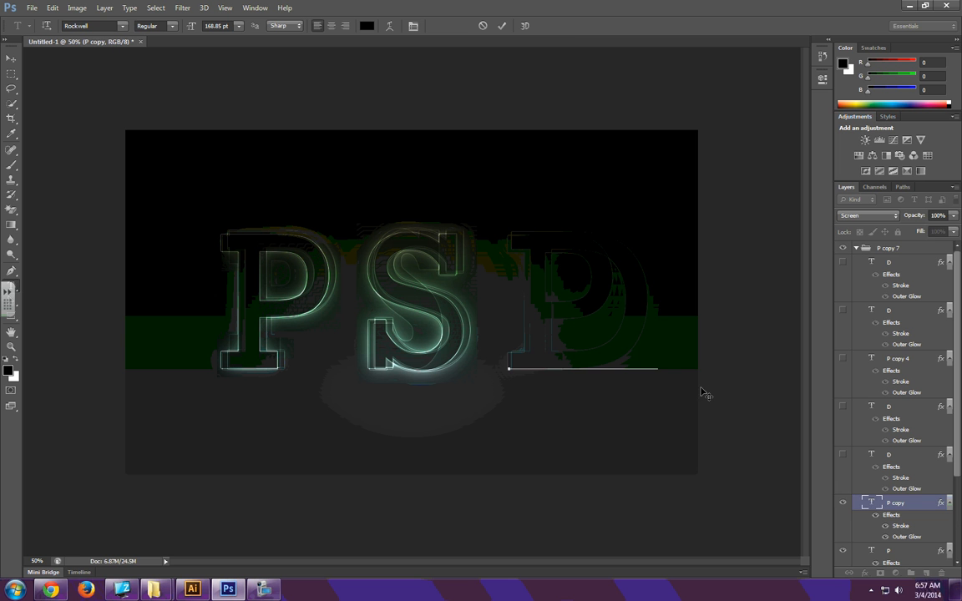
click(842, 508)
Replace the P in the bottom text layer of the P copy 7 group with D.
click(557, 314)
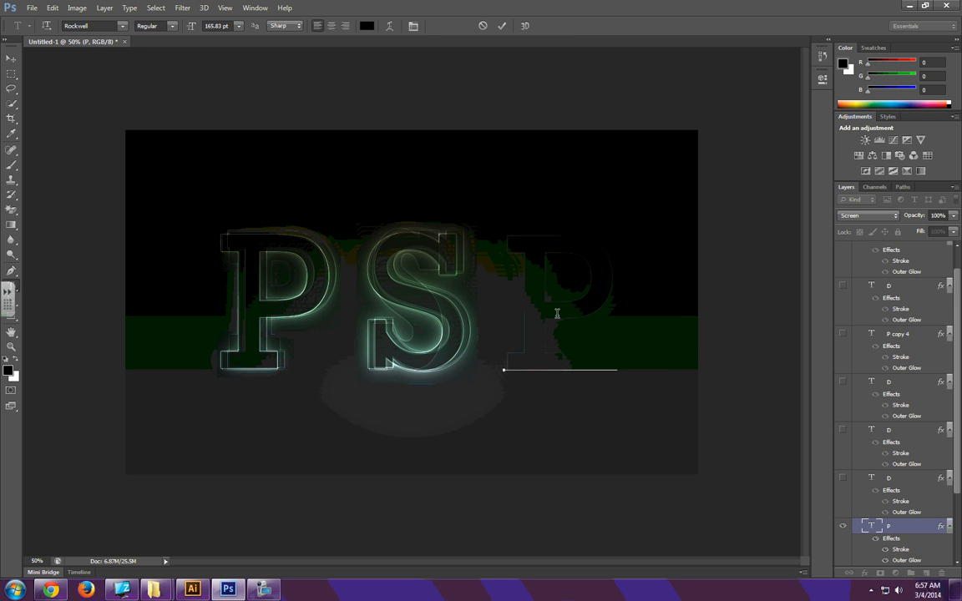
key(Left)
key(Delete)
text(D)
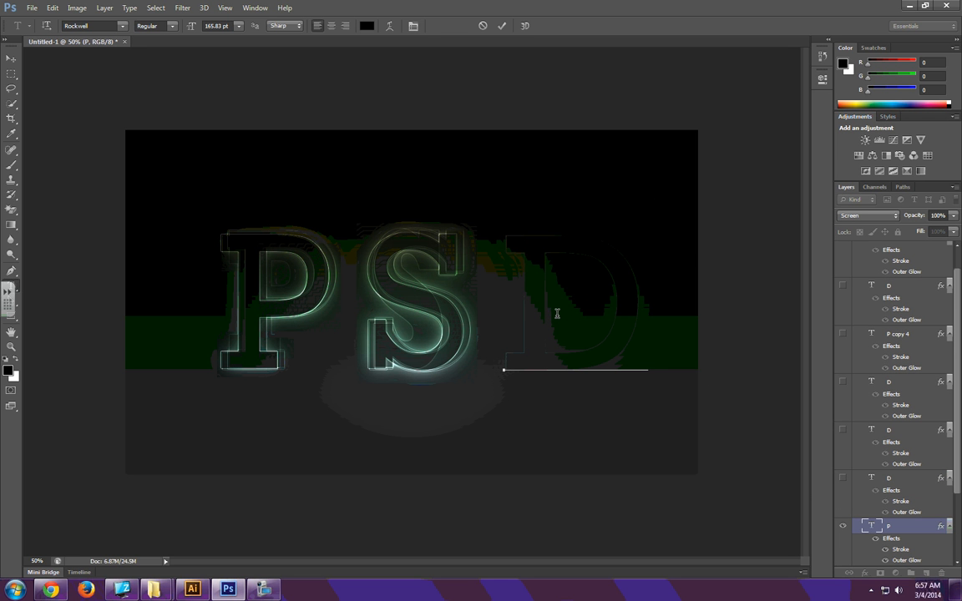
Show the hidden layers of the P copy 7 group, hide its top two D layers, and replace the P in P copy 4 with D.
drag(842, 477, 841, 232)
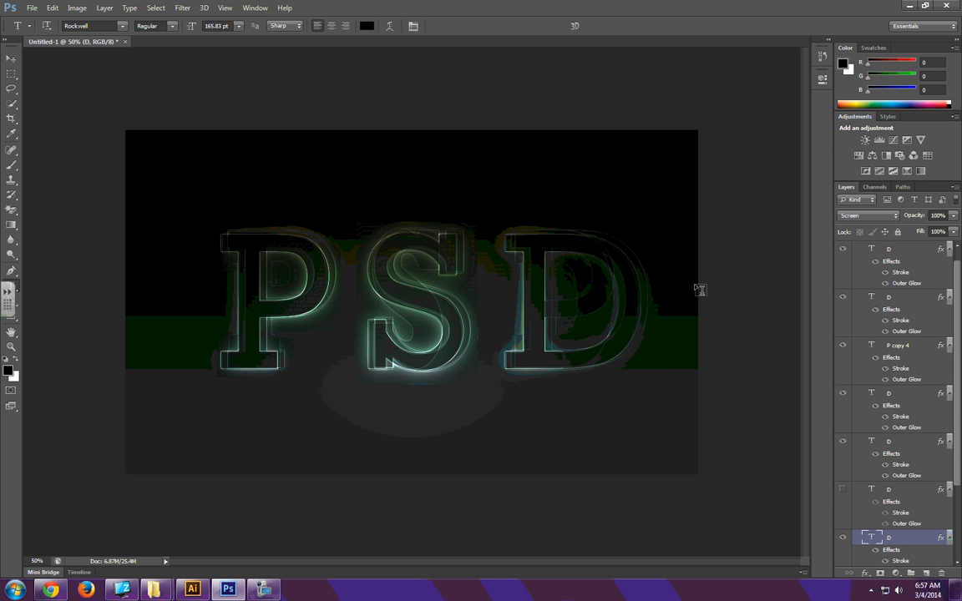
scroll(888, 415, up, 1)
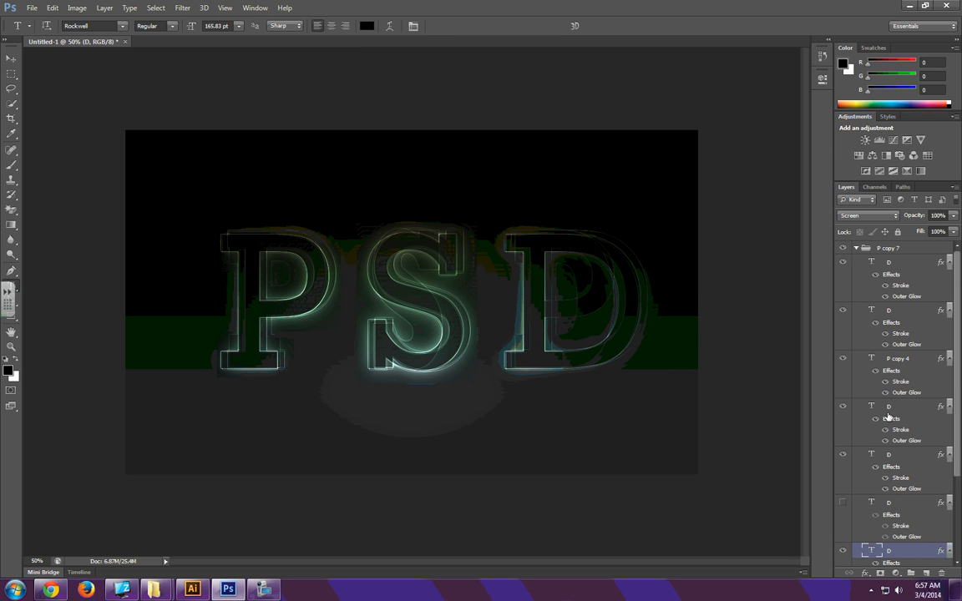
click(843, 309)
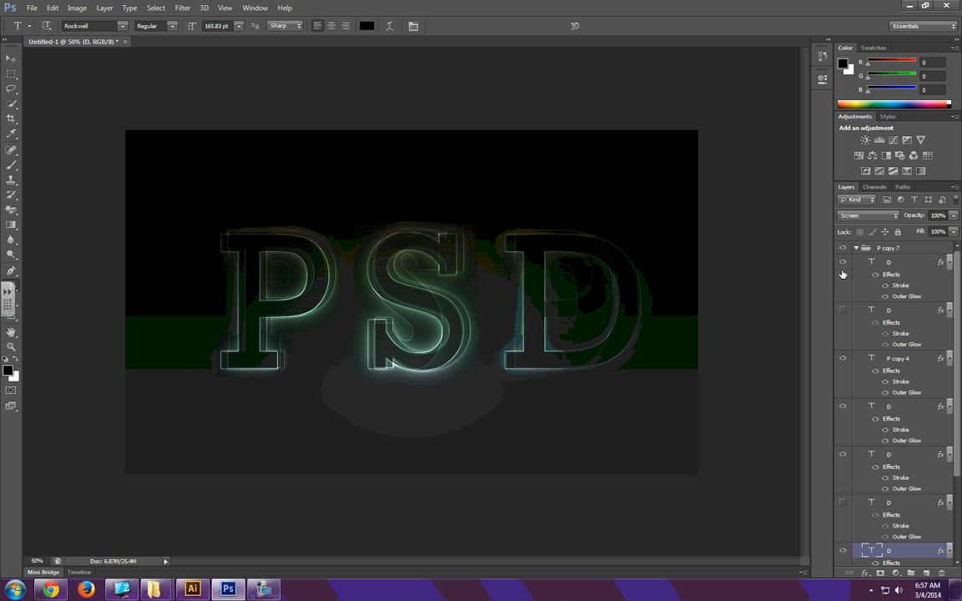
click(843, 262)
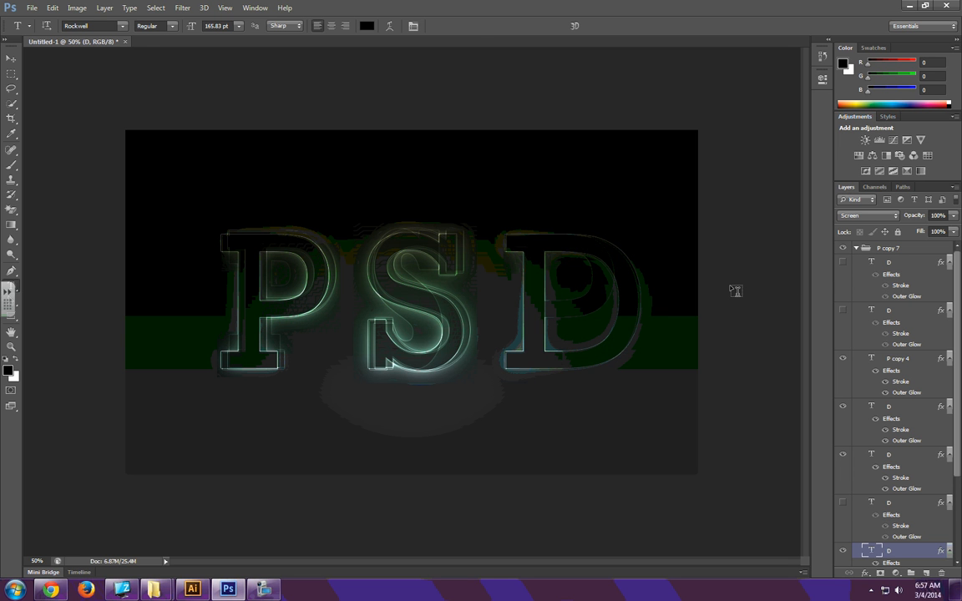
click(604, 304)
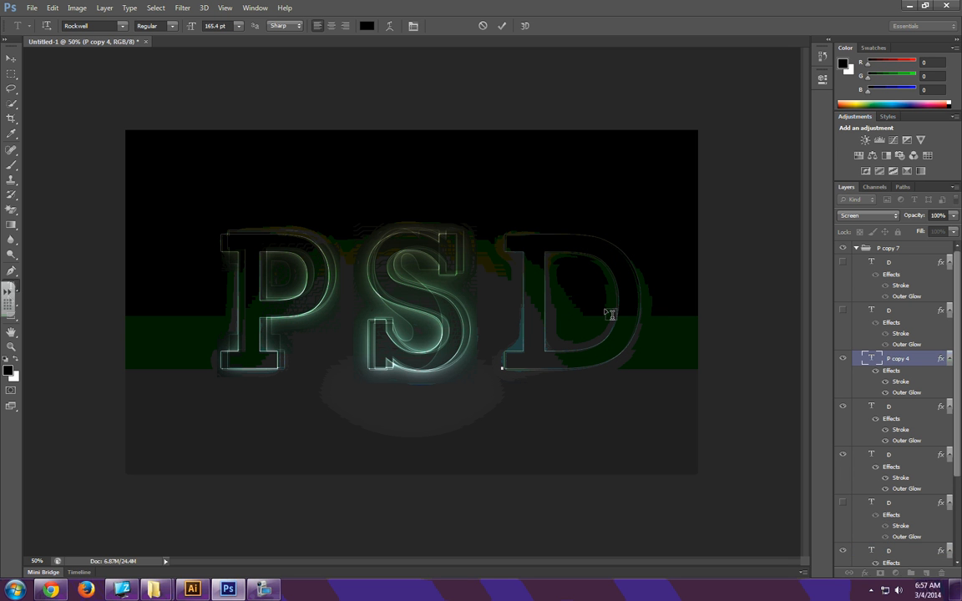
Make all the D layers in the P copy 7 group visible and collapse the group.
click(843, 263)
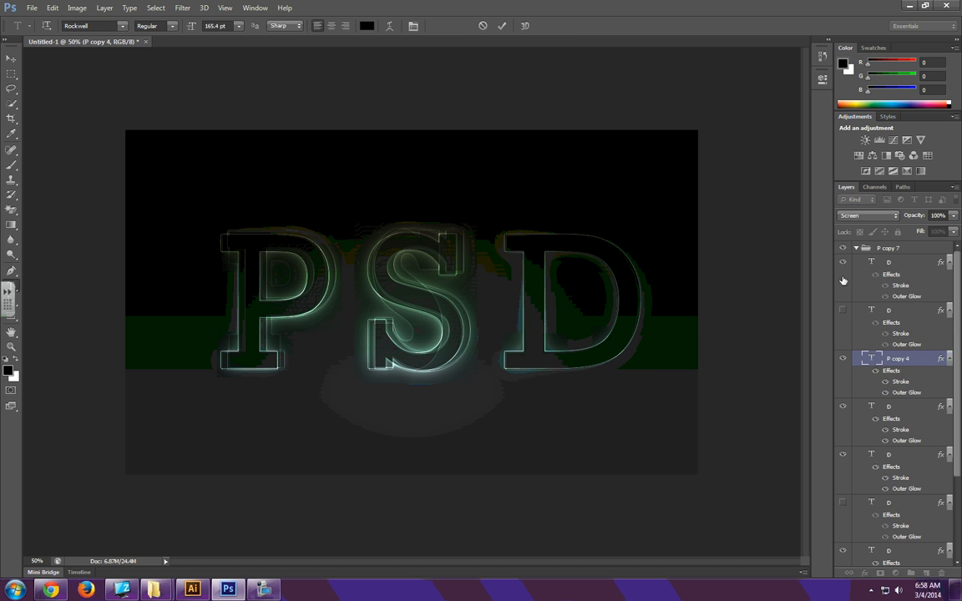
click(843, 310)
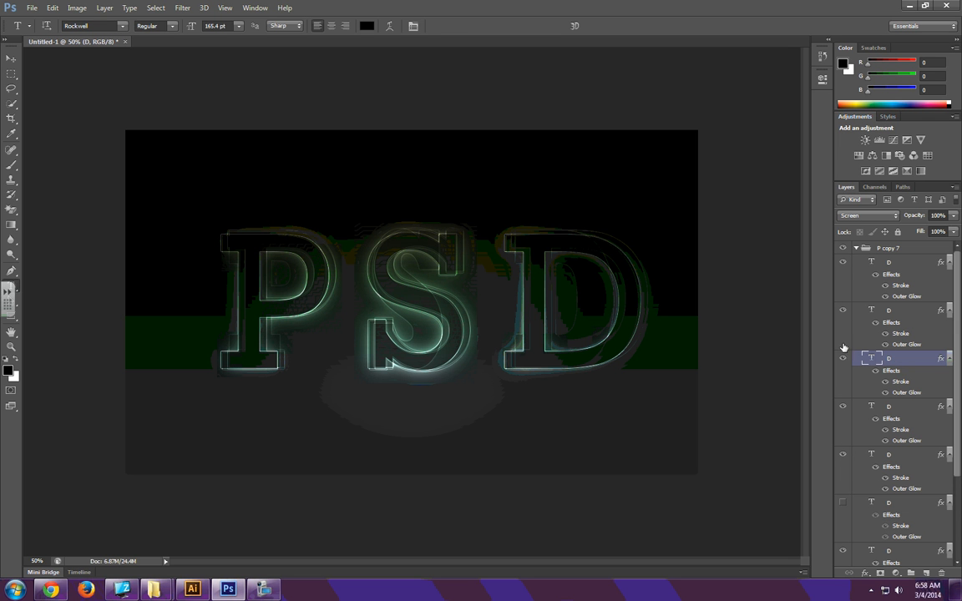
click(843, 502)
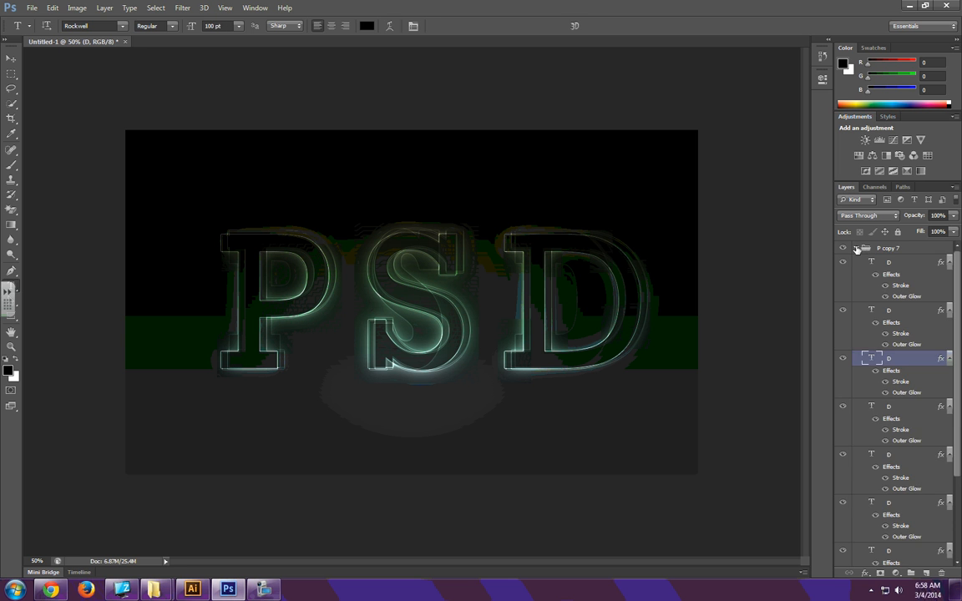
click(861, 250)
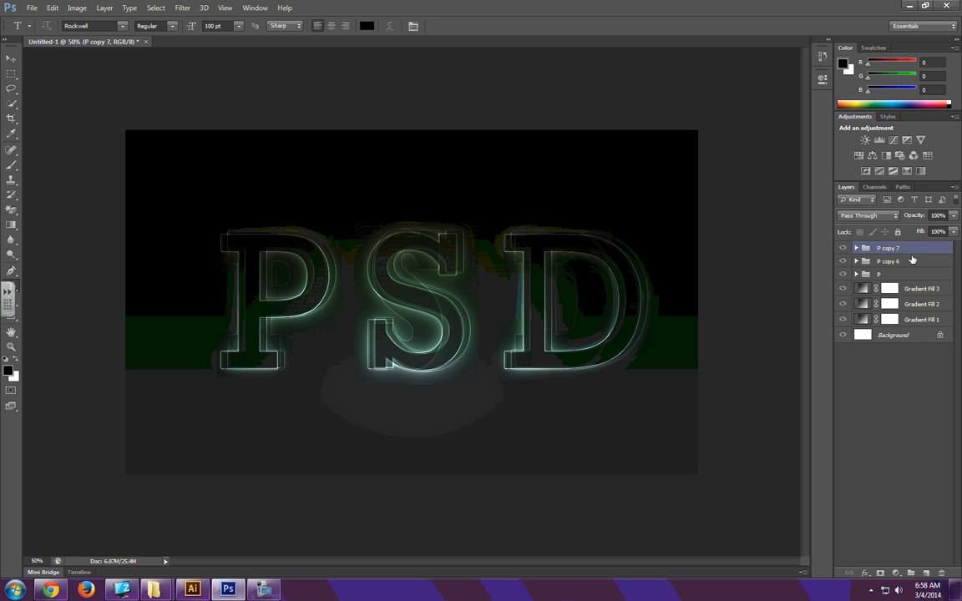
Choose the Elliptical Marquee tool and set its feather to 20 px.
click(11, 74)
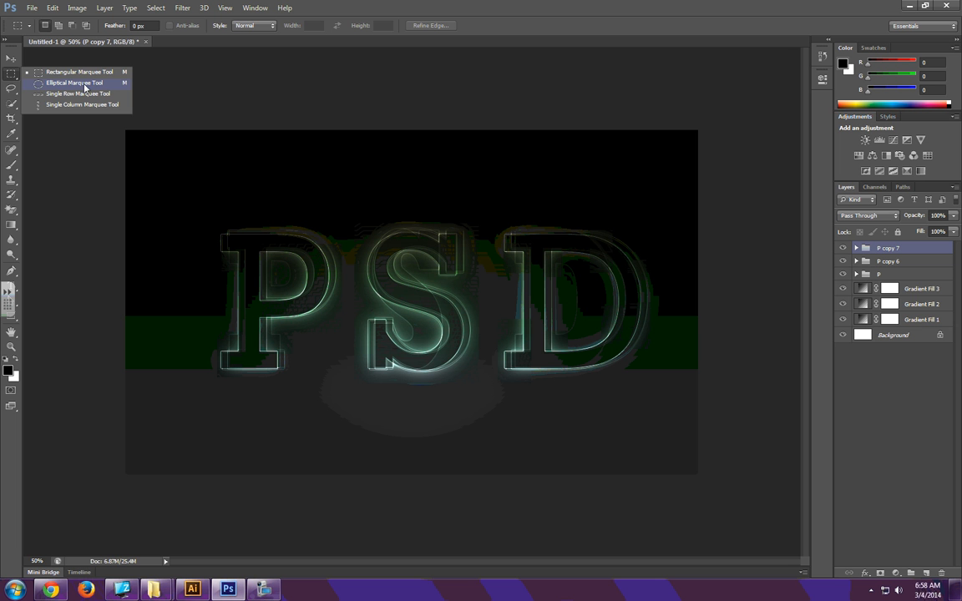
click(84, 84)
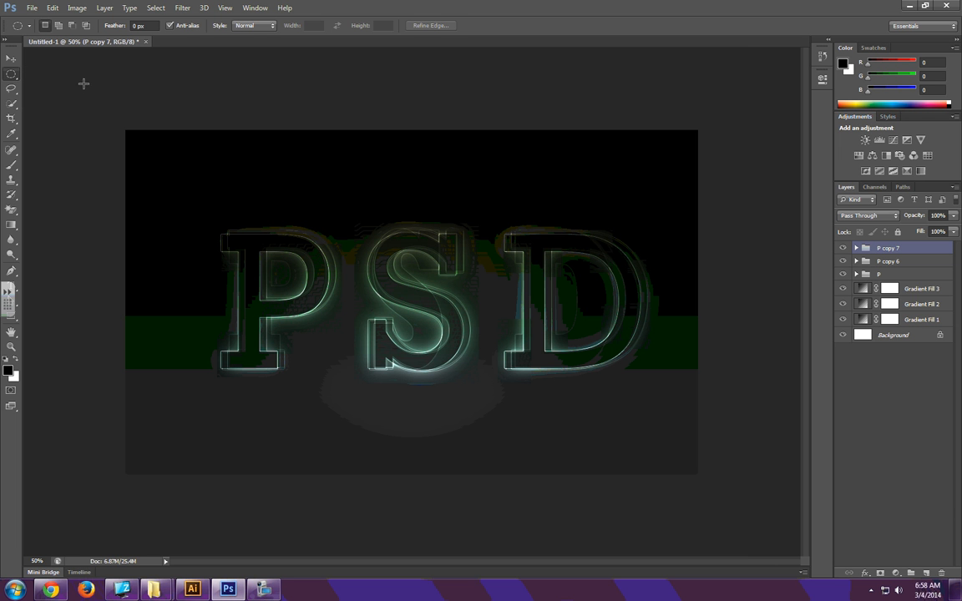
click(148, 28)
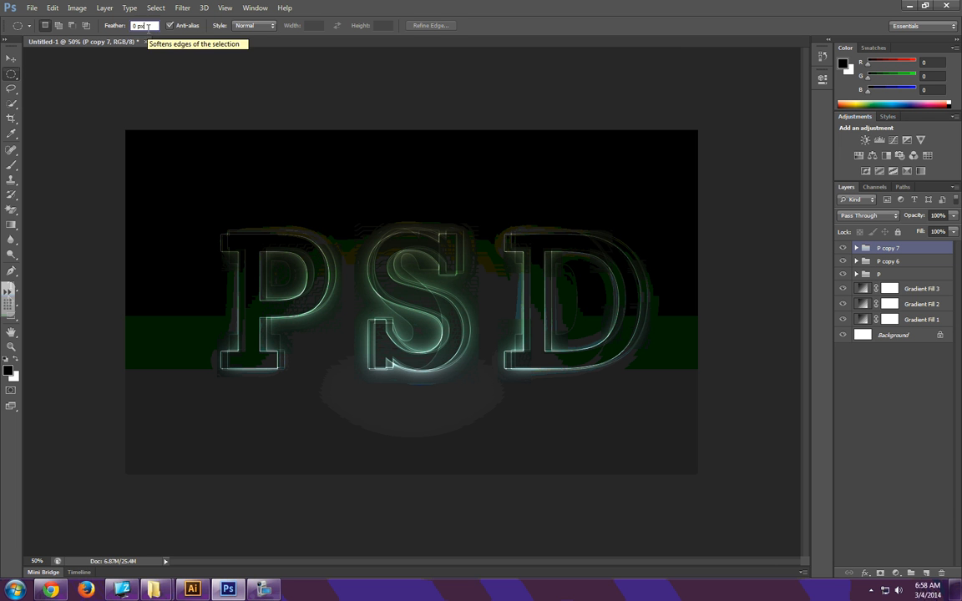
text(20)
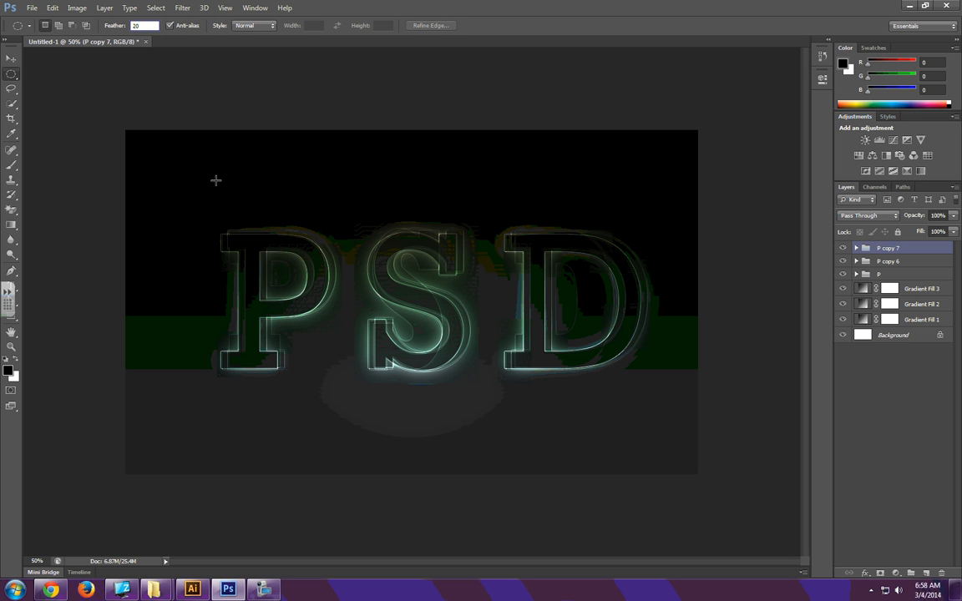
key(Return)
Select a wide, flat ellipse along the base of the PSD letters and nudge the selection upward.
drag(169, 367, 663, 385)
key(Up)
key(Up)
key(Up)
key(Up)
key(Up)
key(Up)
key(Up)
key(Up)
key(Up)
key(Up)
key(Up)
key(Up)
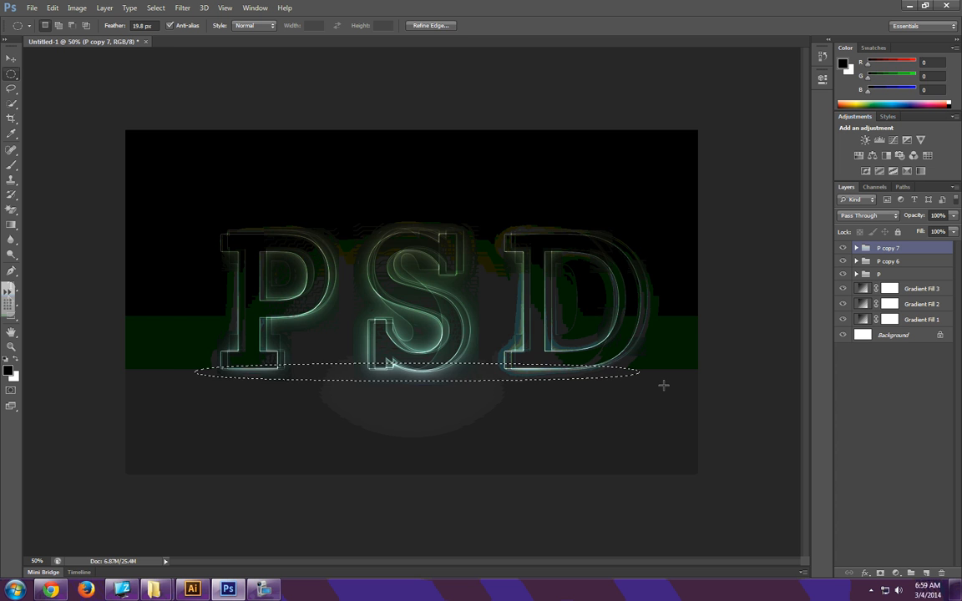
Preview the feathered elliptical selection in Quick Mask mode.
key(q)
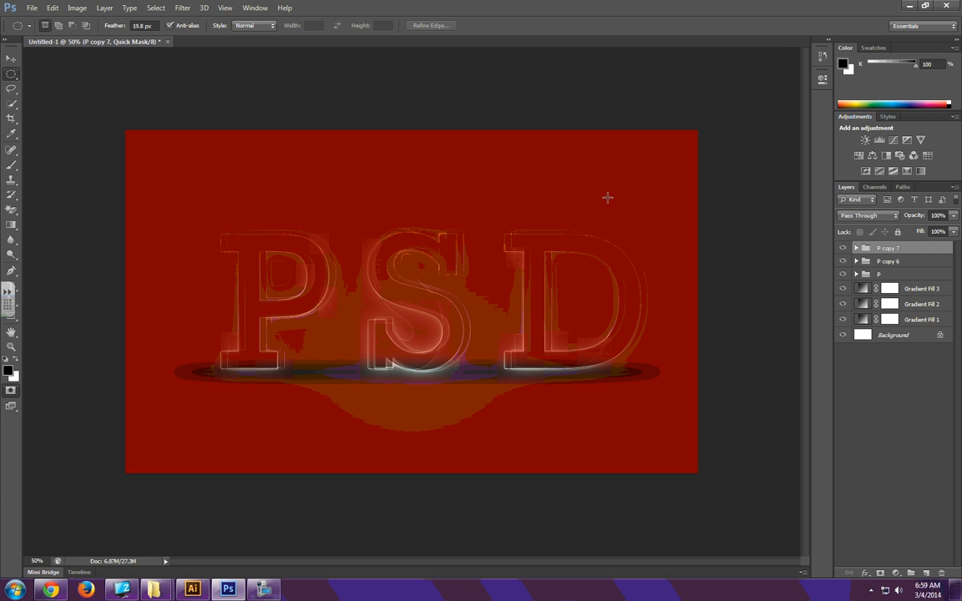
key(q)
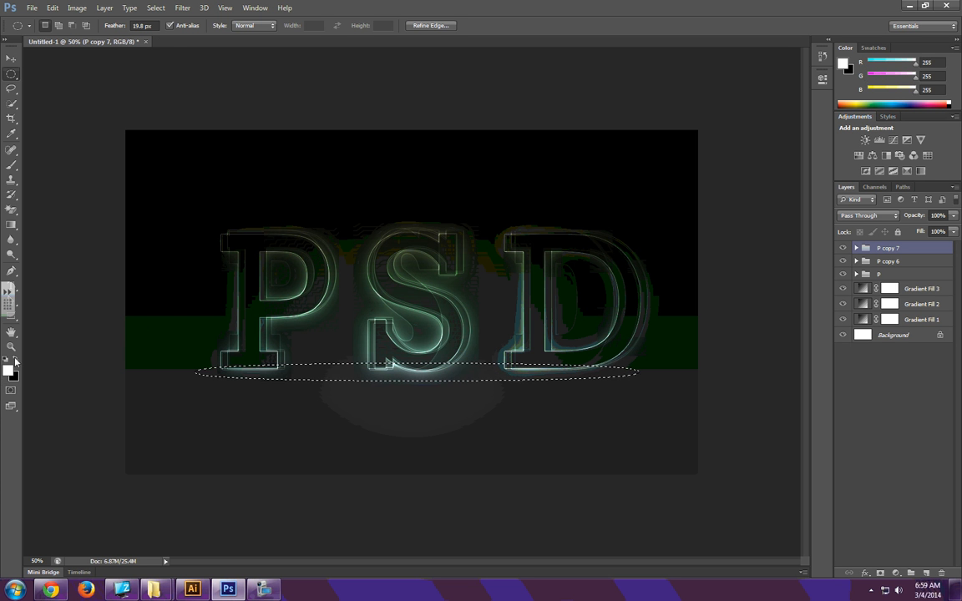
key(q)
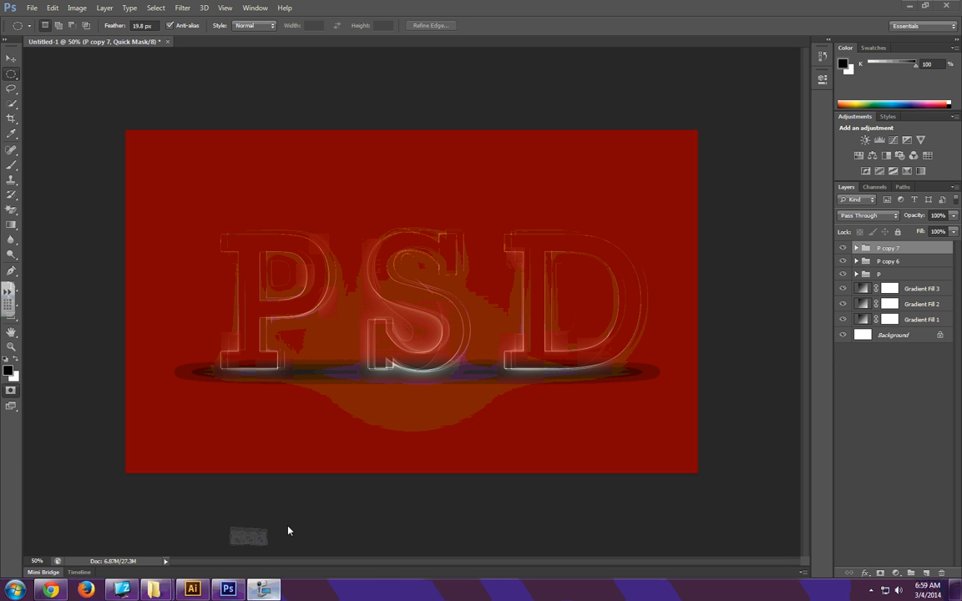
key(F9)
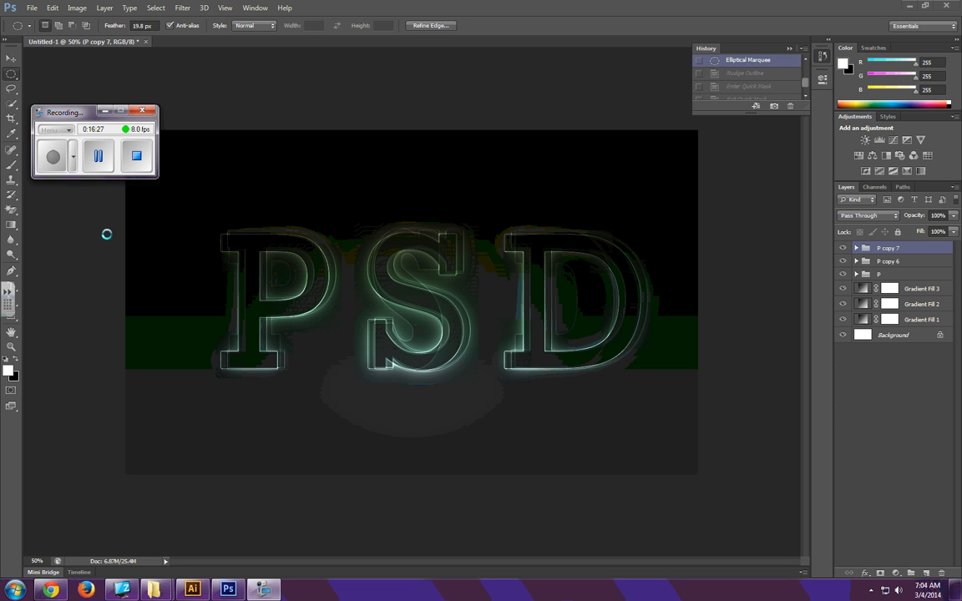
drag(70, 112, 72, 91)
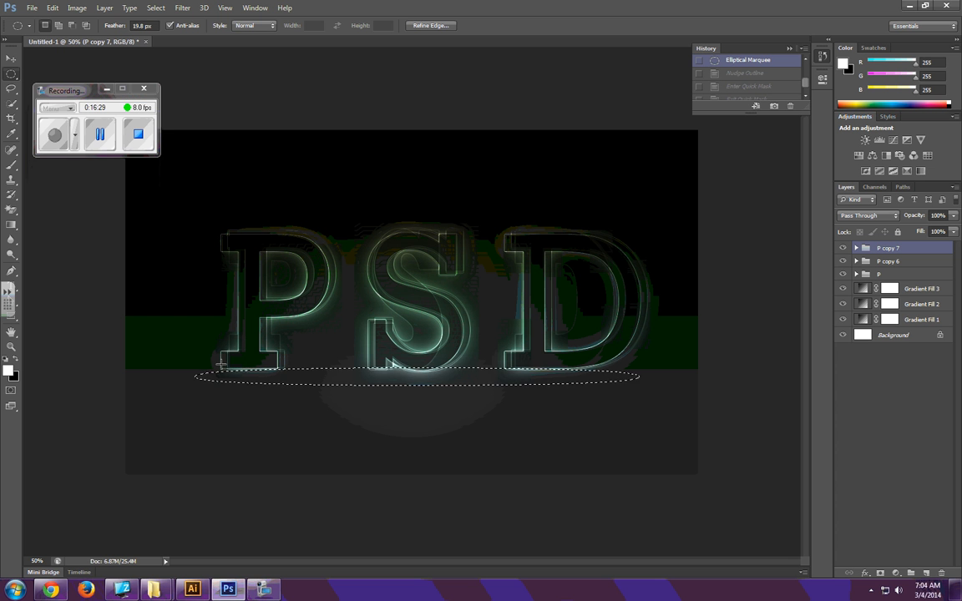
Reselect a narrow ellipse along the letters' base and soften it in Quick Mask mode with a Motion Blur of angle 0 and distance 700 pixels.
drag(217, 361, 633, 379)
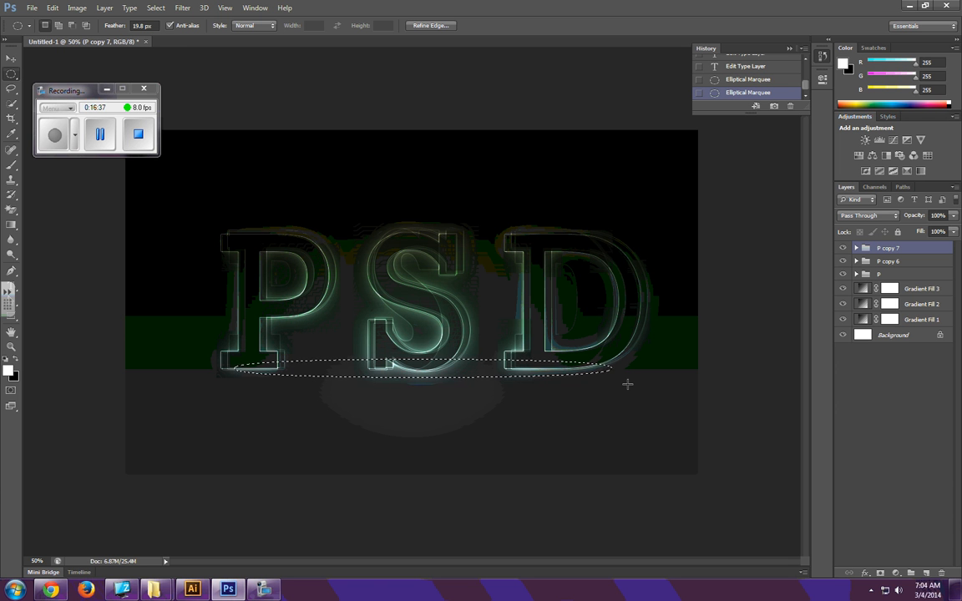
key(q)
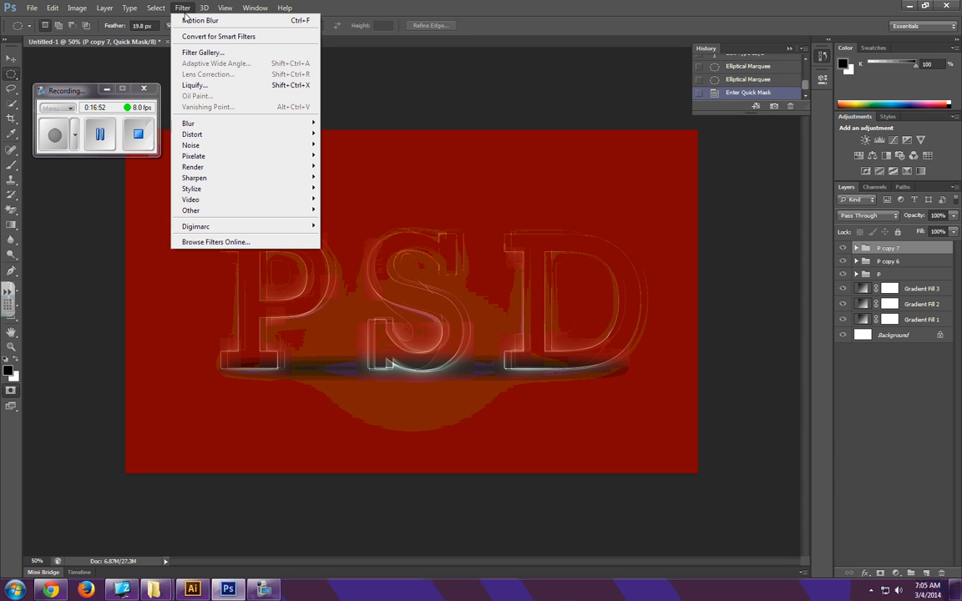
mouse_move(247, 125)
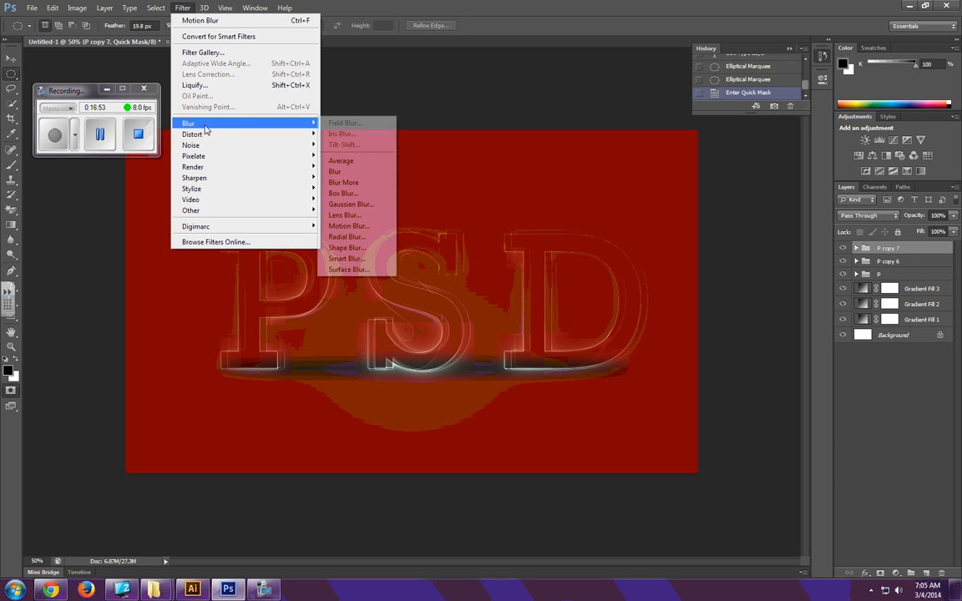
click(349, 225)
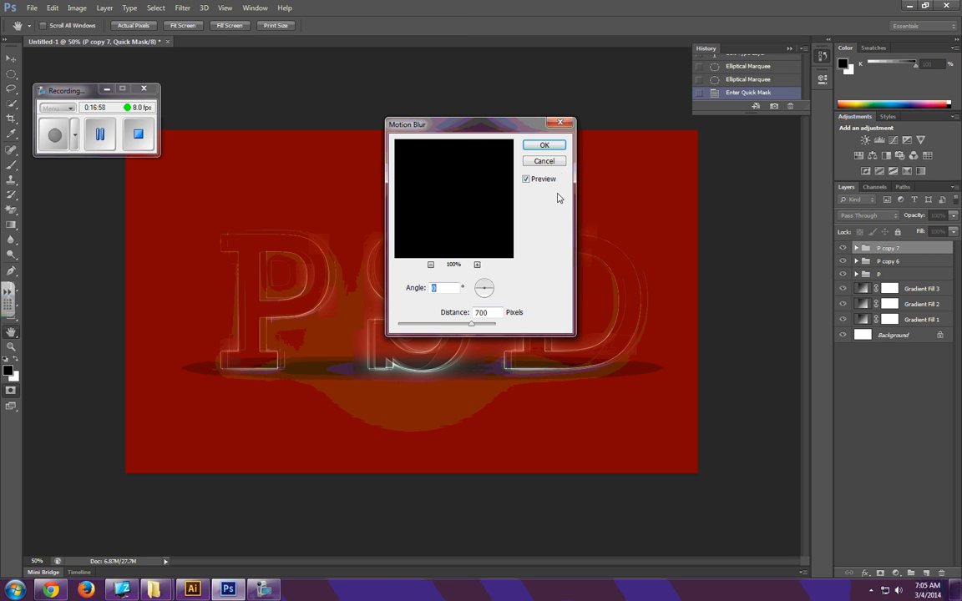
click(544, 146)
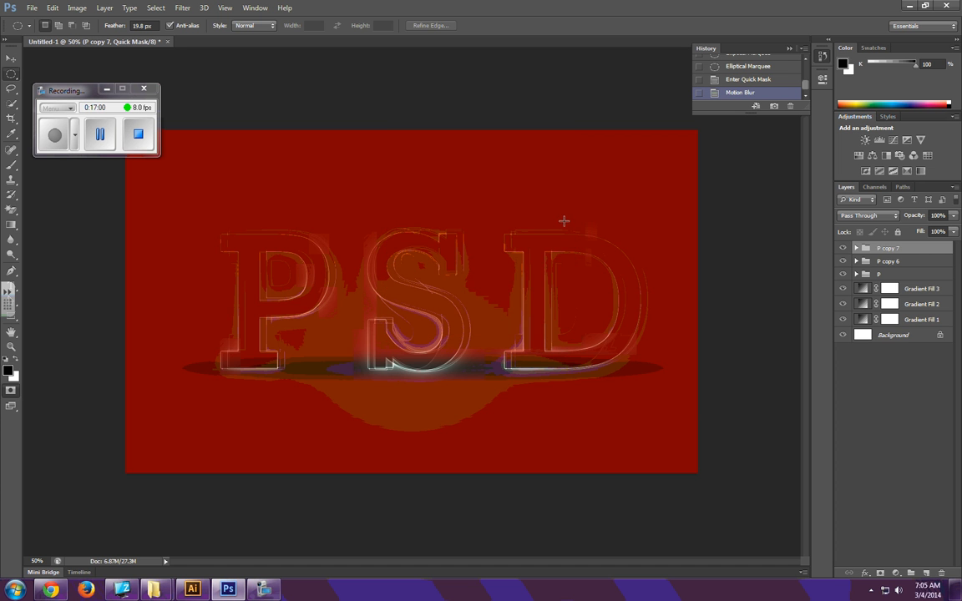
key(q)
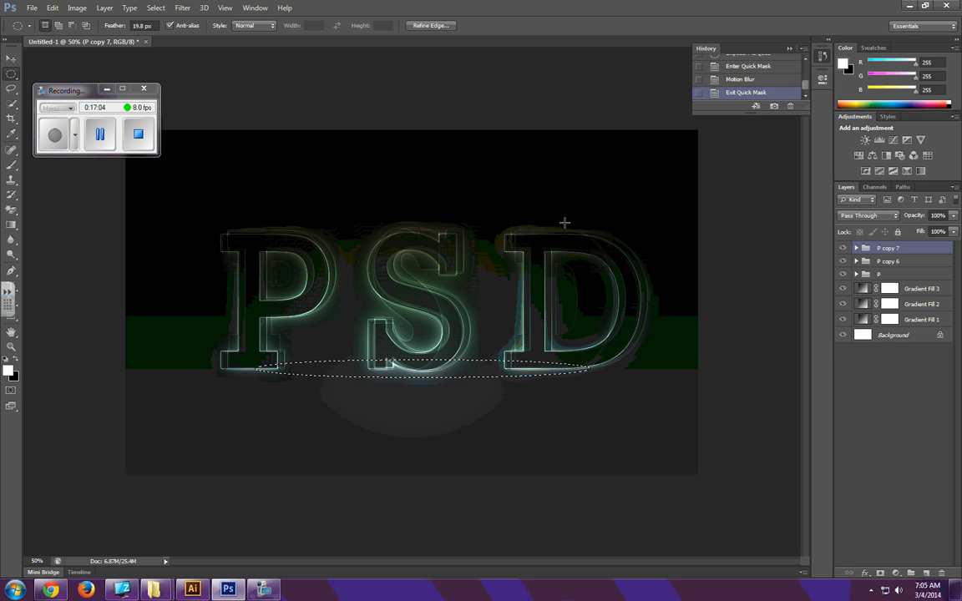
Add a Curves adjustment layer above Gradient Fill 3 limited to the ellipse, and pull the RGB curve steeply up to brighten the letters' base.
click(908, 288)
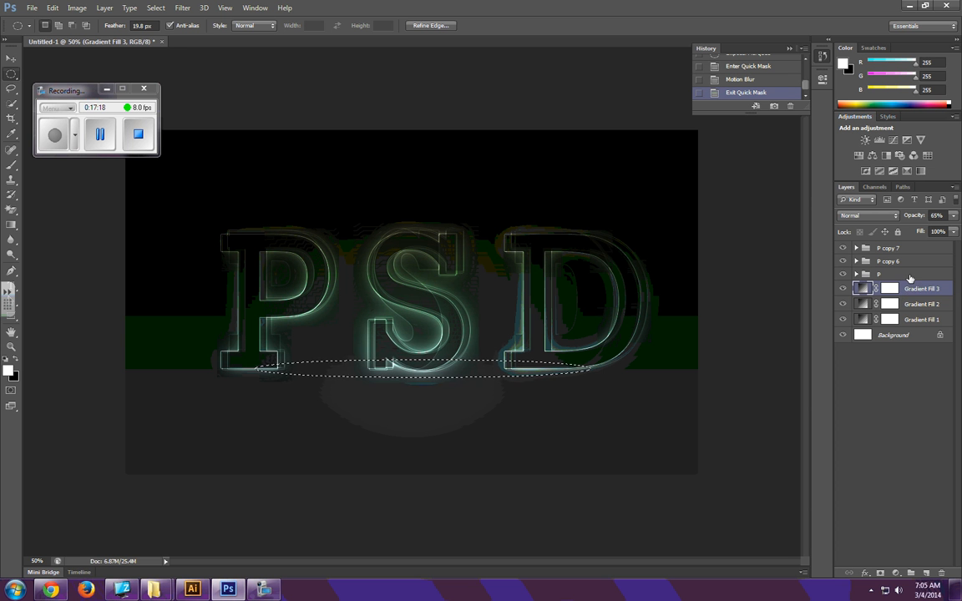
click(101, 8)
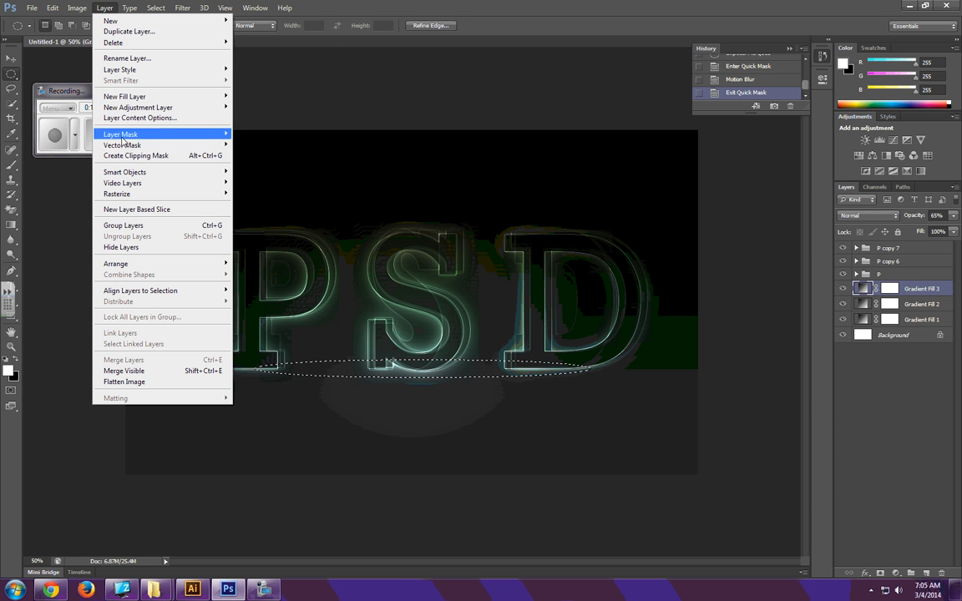
mouse_move(154, 108)
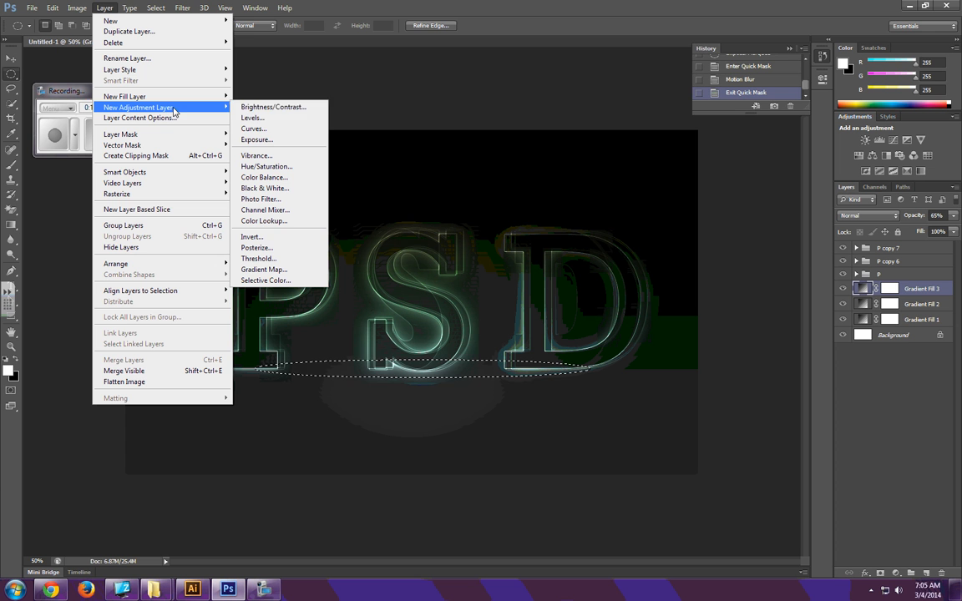
click(262, 129)
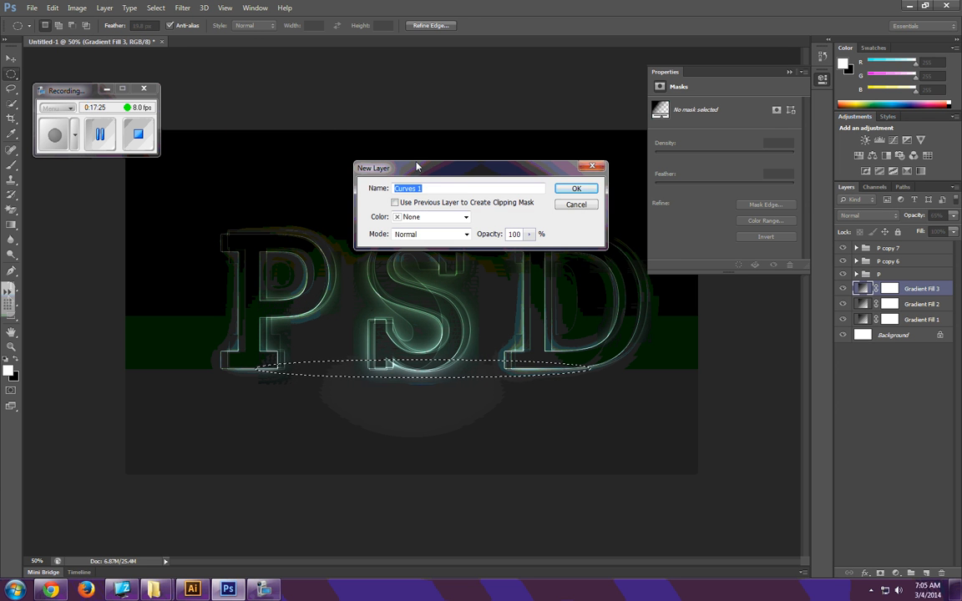
click(576, 190)
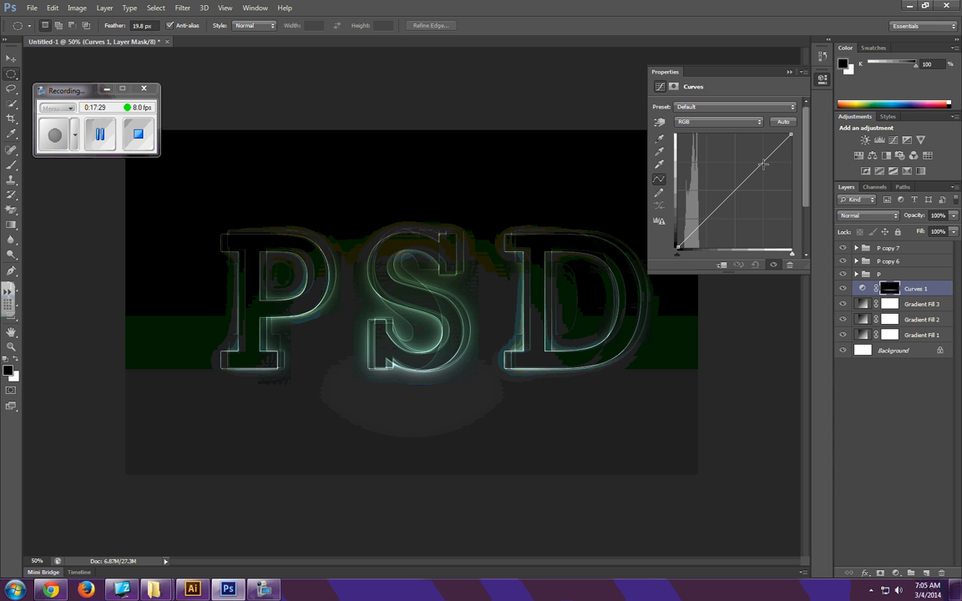
drag(762, 165, 696, 137)
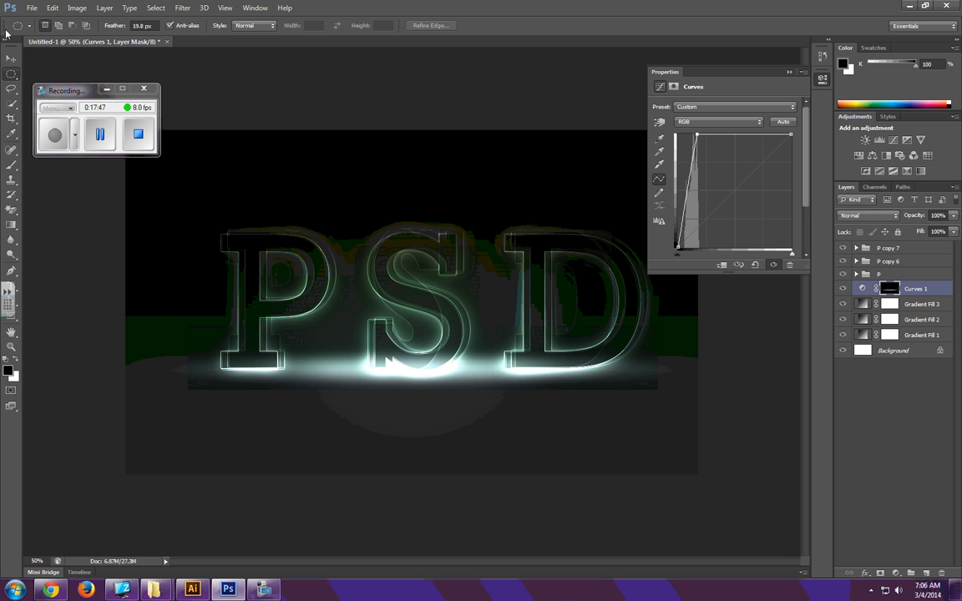
Create a new document 300 pixels wide and 300 pixels high.
click(31, 9)
click(37, 20)
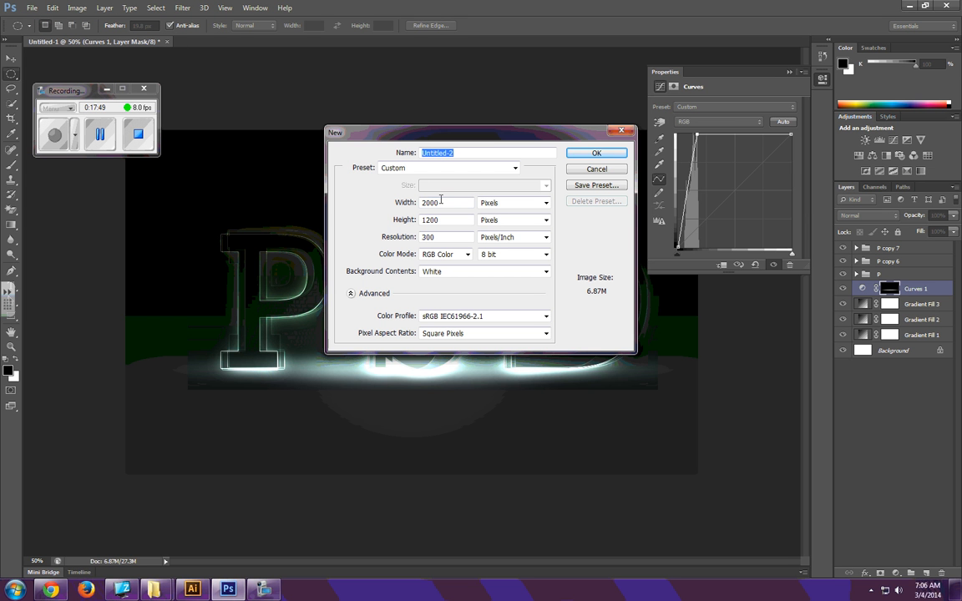
key(Tab)
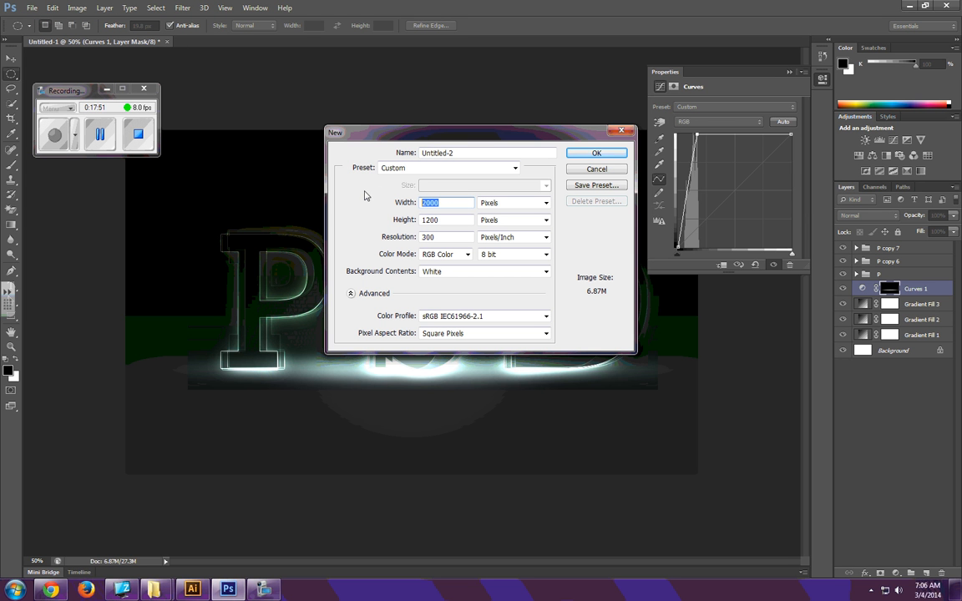
text(300)
key(Tab)
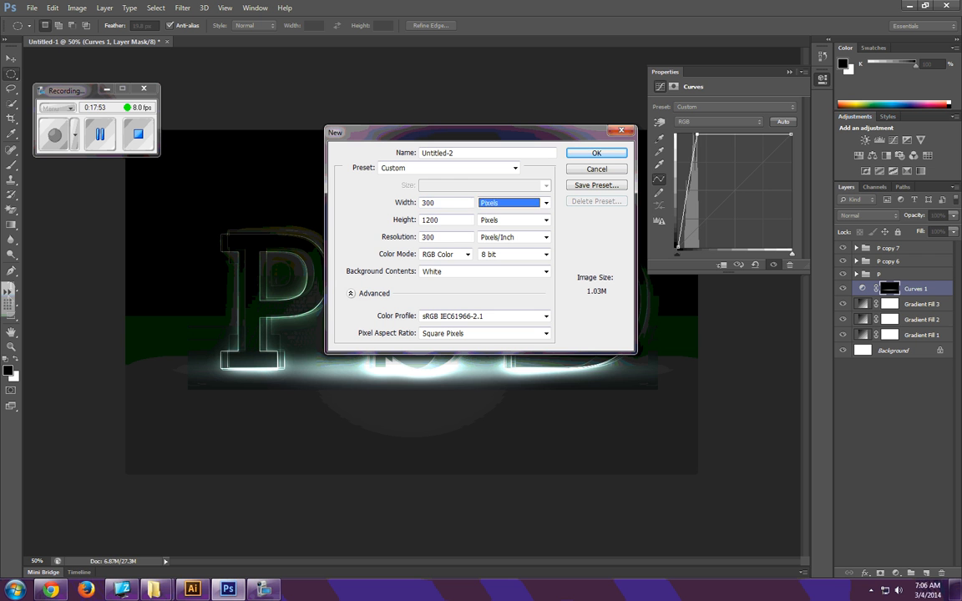
key(Tab)
text(300)
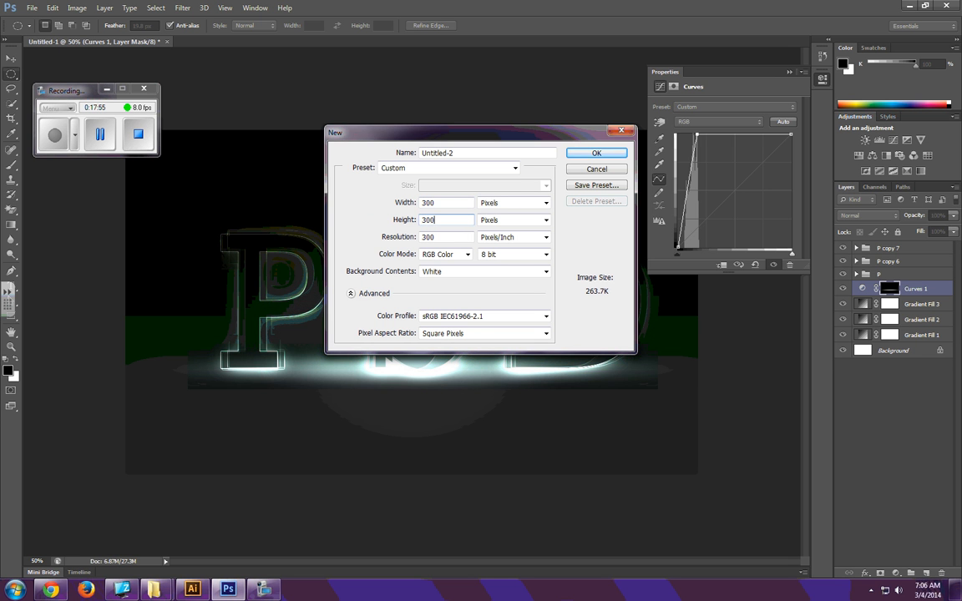
key(Return)
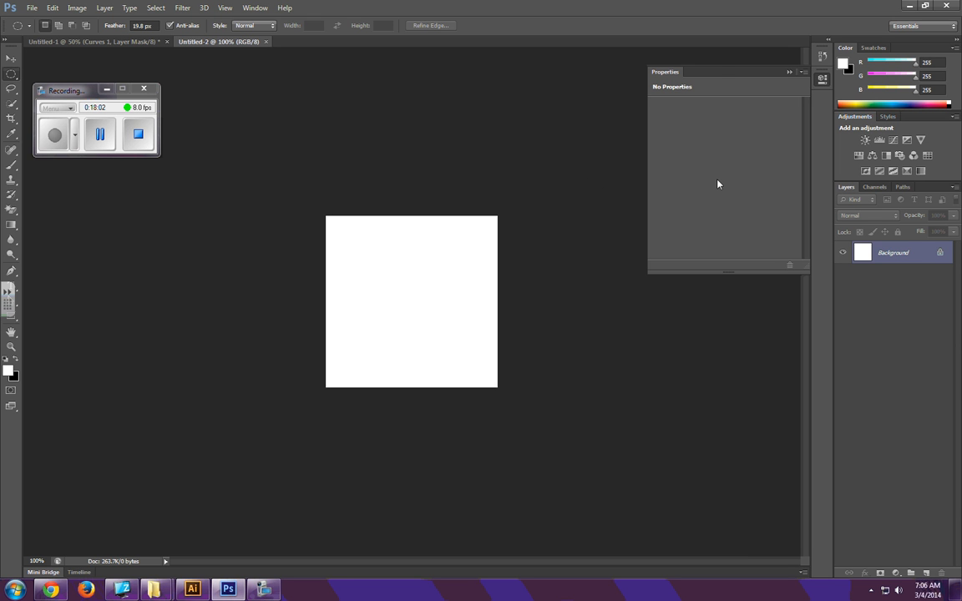
Convert the locked background to a regular layer and give it a Color Overlay of black (000000).
double_click(937, 255)
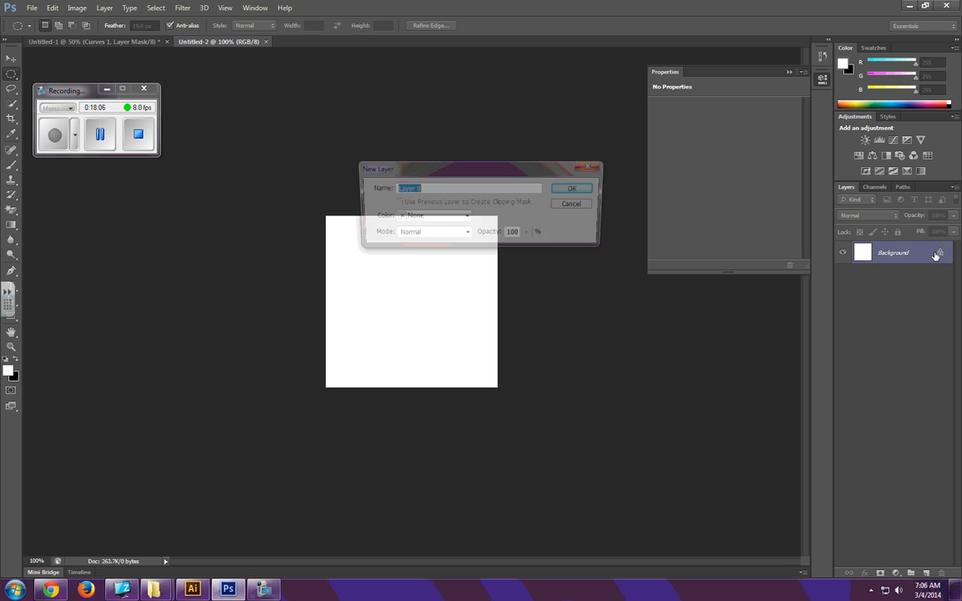
click(576, 189)
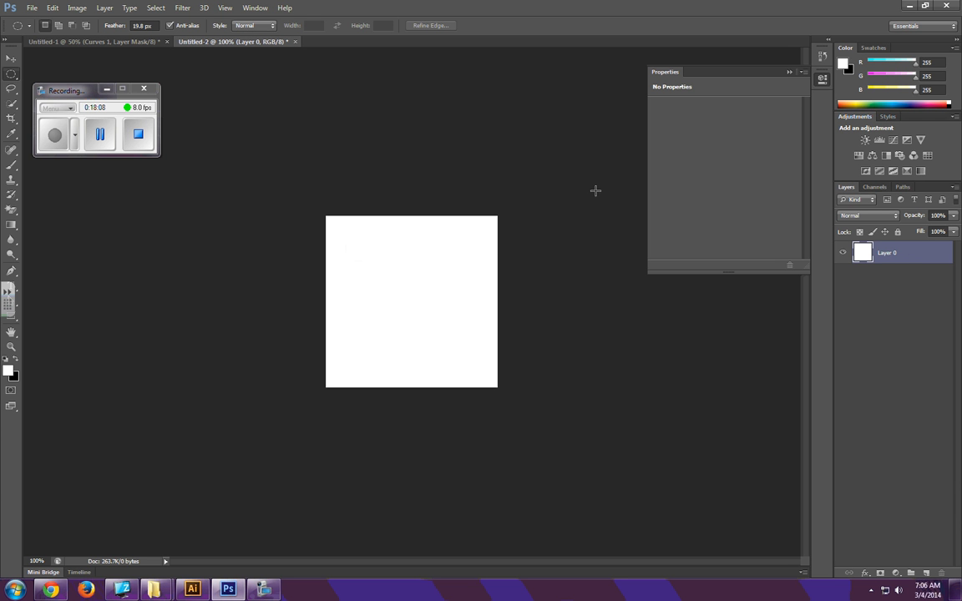
double_click(918, 254)
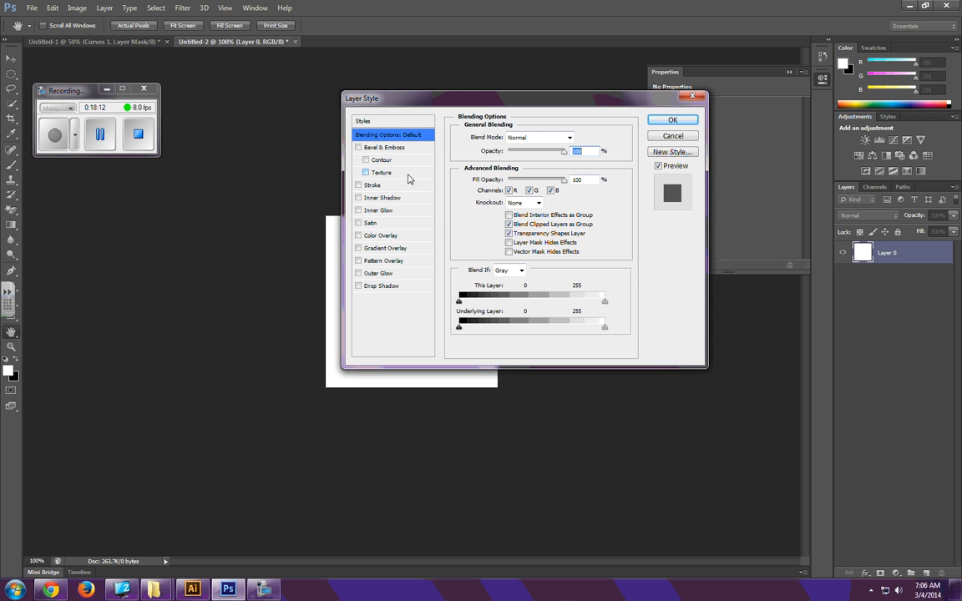
click(380, 237)
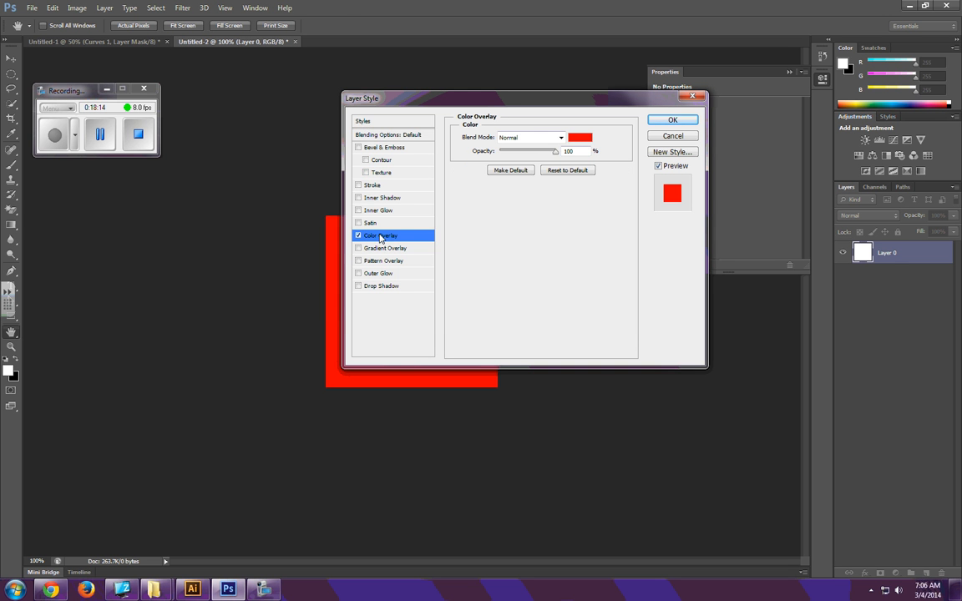
click(579, 139)
text(0)
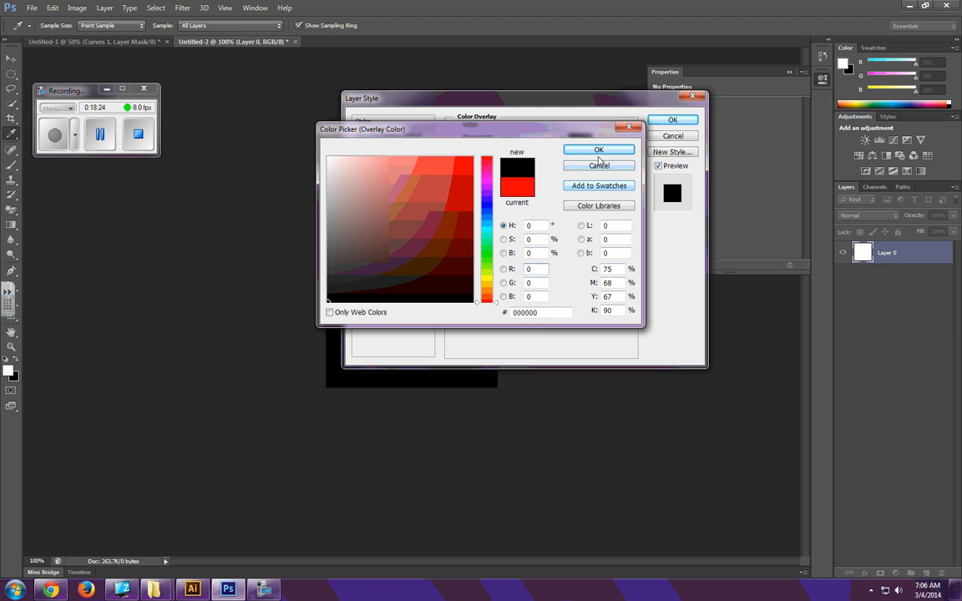
click(599, 152)
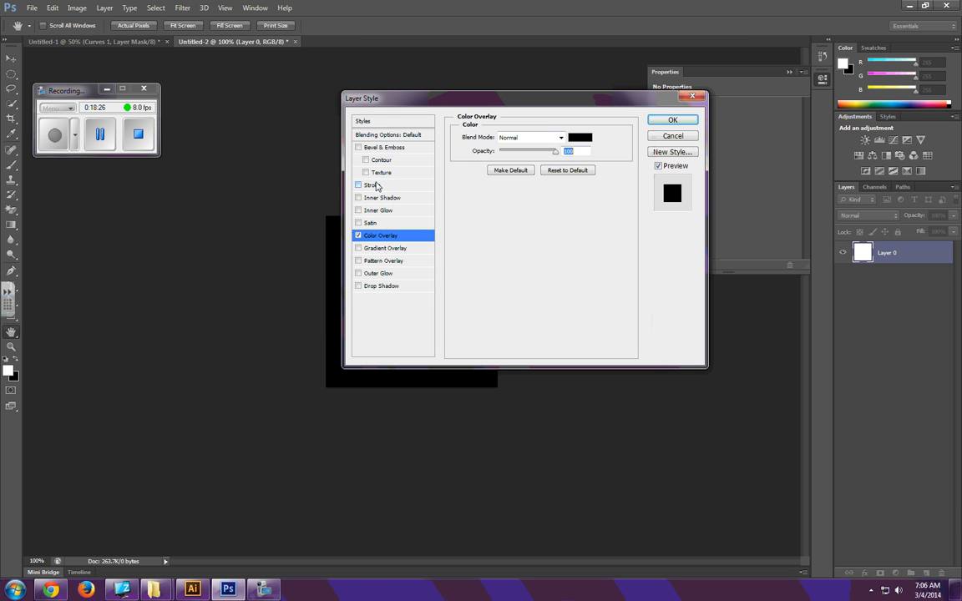
Add a 2 px Stroke effect in white (ffffff) to the black square's layer.
click(372, 184)
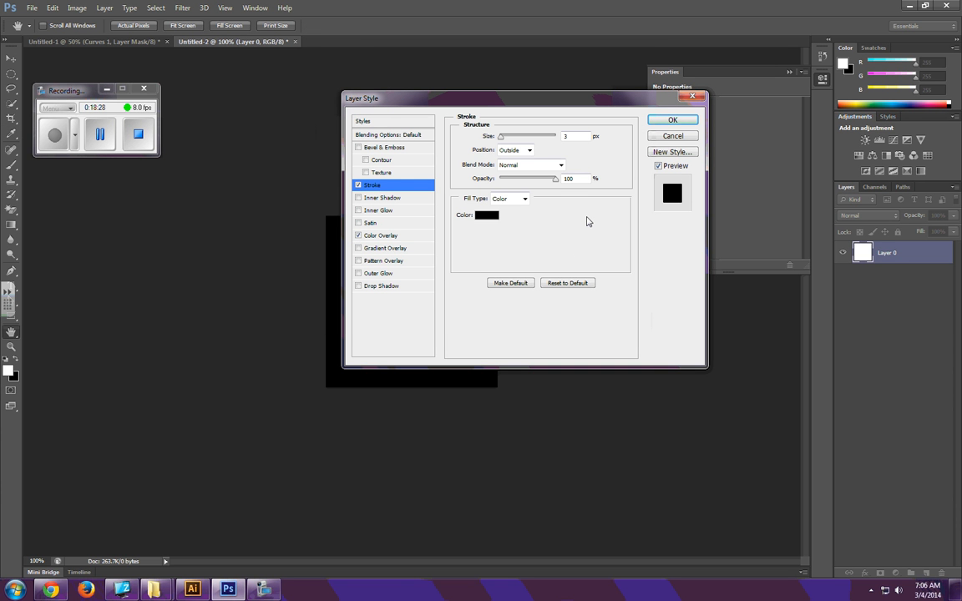
drag(572, 136, 533, 137)
text(2)
click(491, 216)
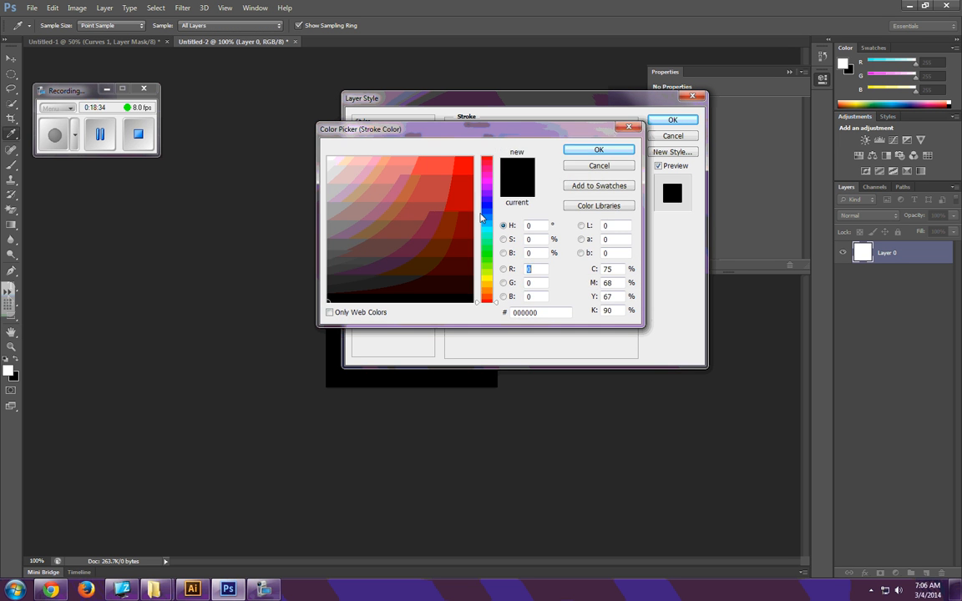
drag(378, 193, 311, 153)
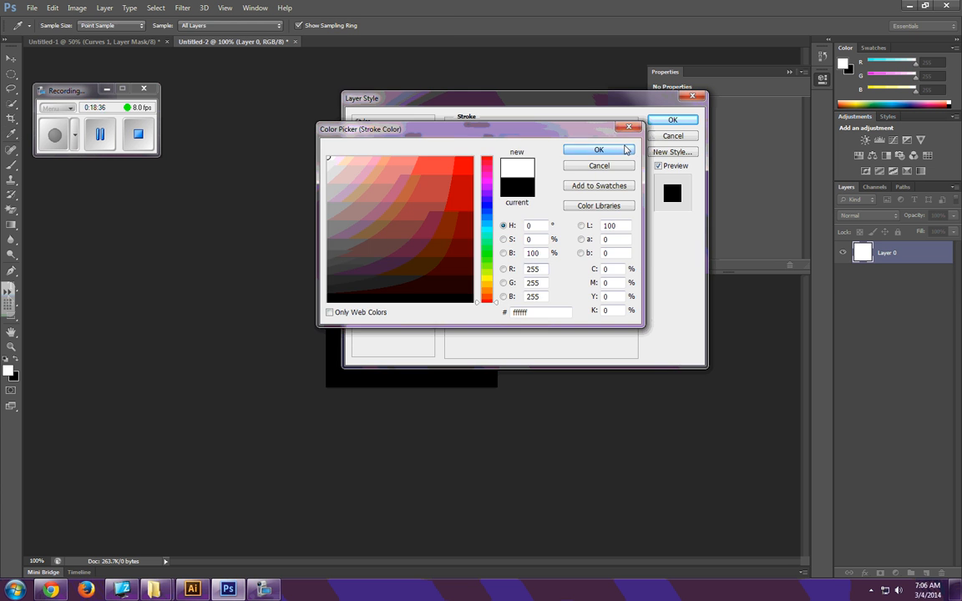
click(588, 151)
click(674, 122)
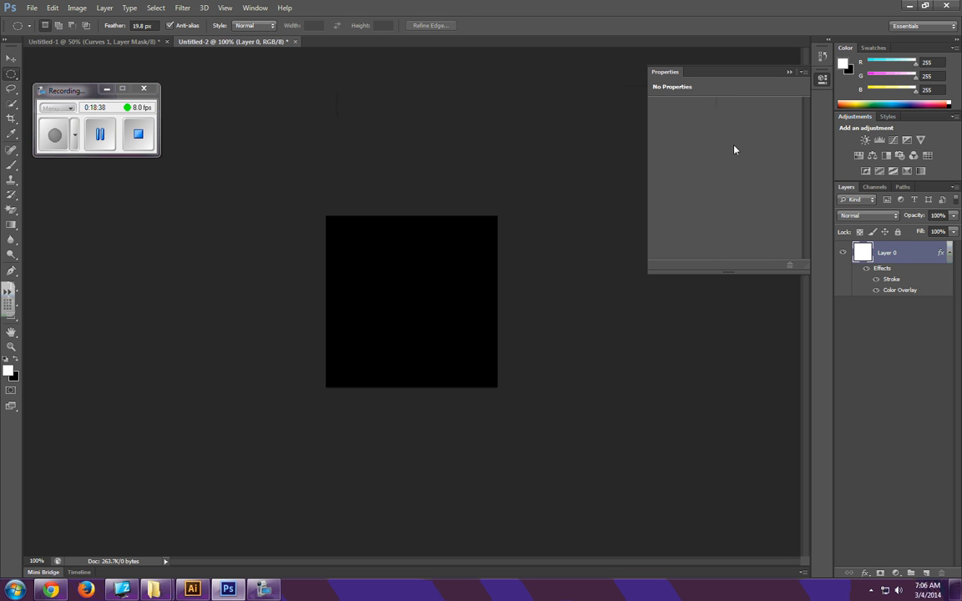
Change the square's Stroke position to Inside.
double_click(892, 280)
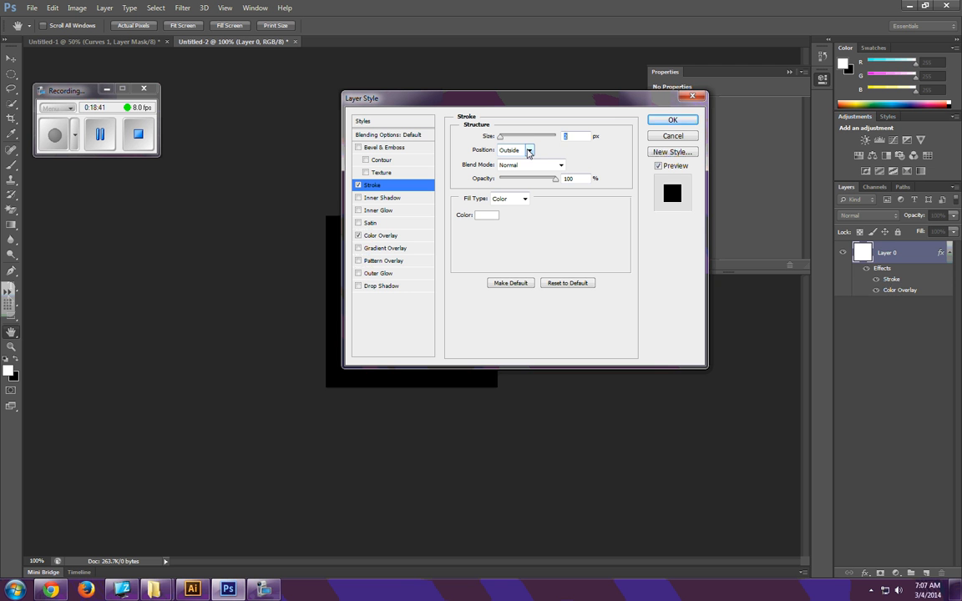
click(528, 151)
click(462, 149)
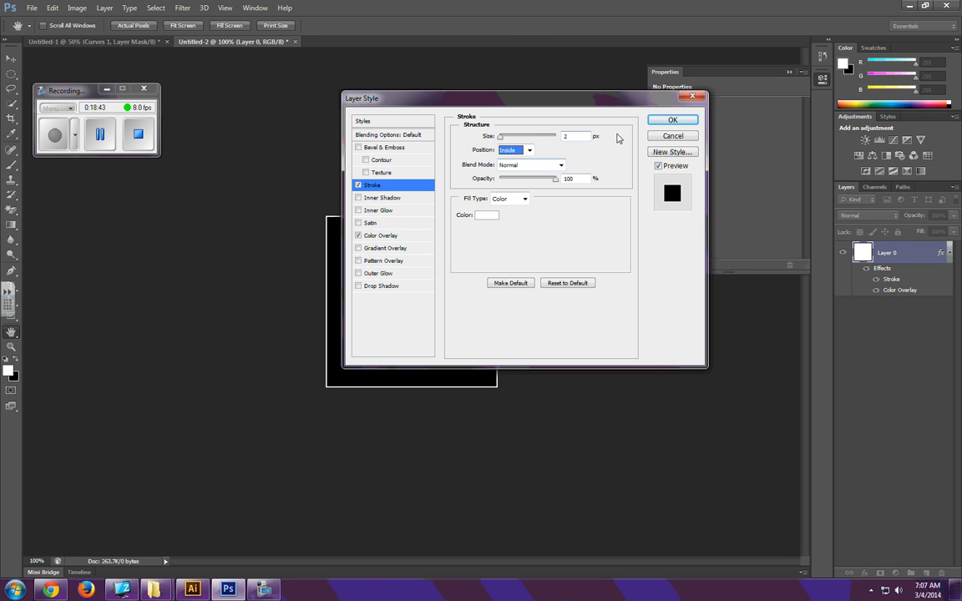
click(658, 122)
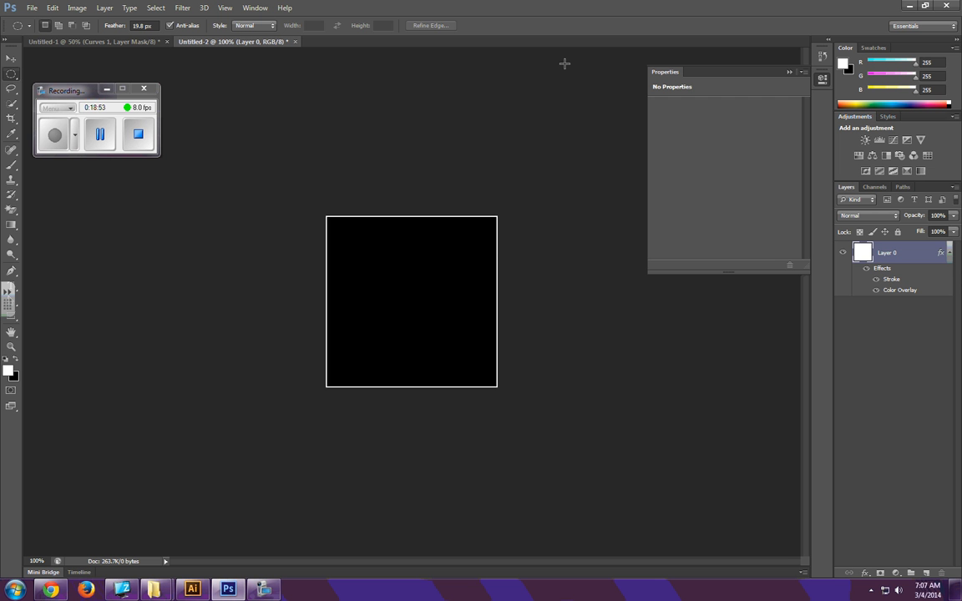
Select the whole canvas and define it as a pattern named Box.
key(ctrl+a)
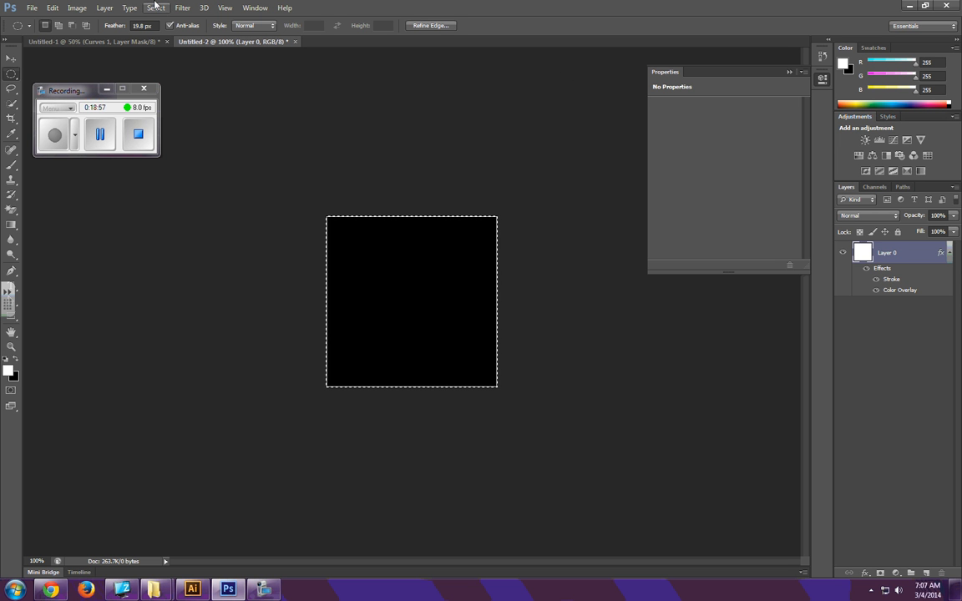
click(54, 8)
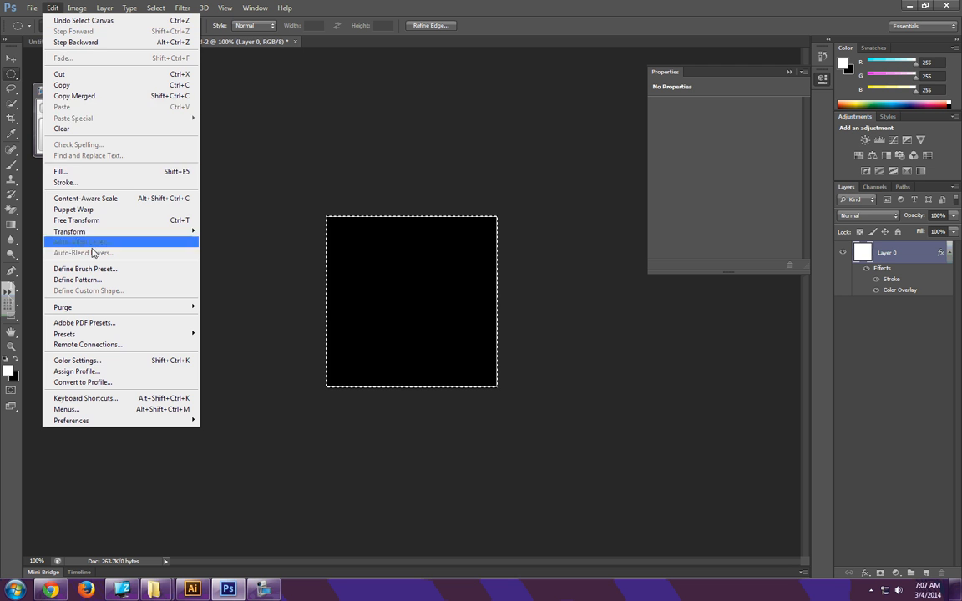
click(83, 279)
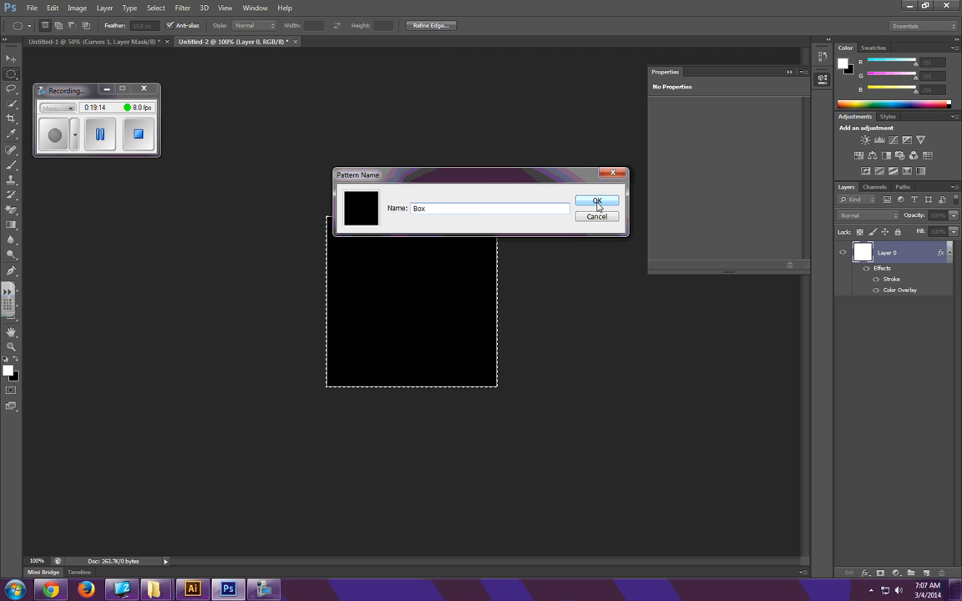
click(598, 202)
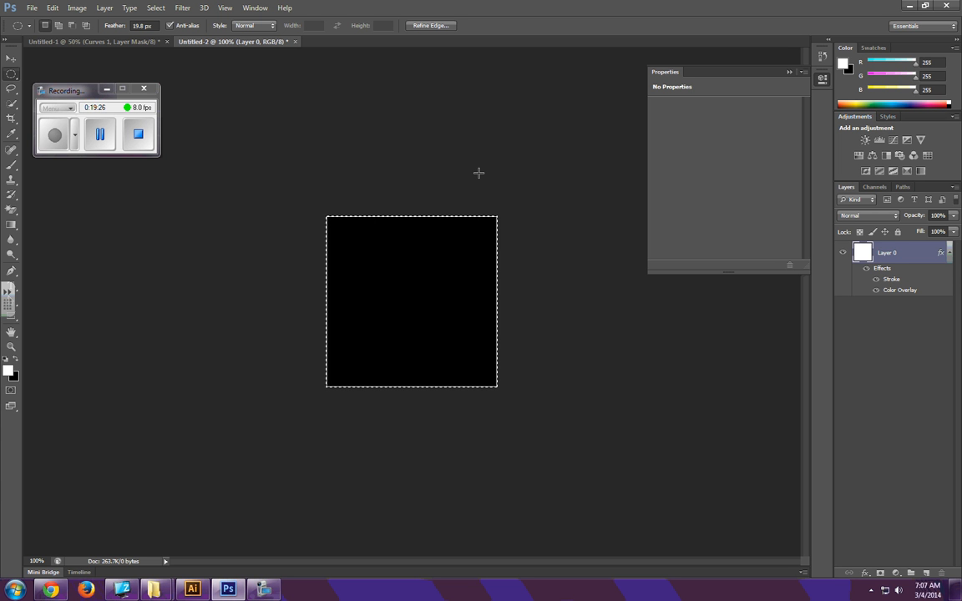
Return to the Untitled-1 document and add a new empty layer directly above Curves 1.
click(115, 40)
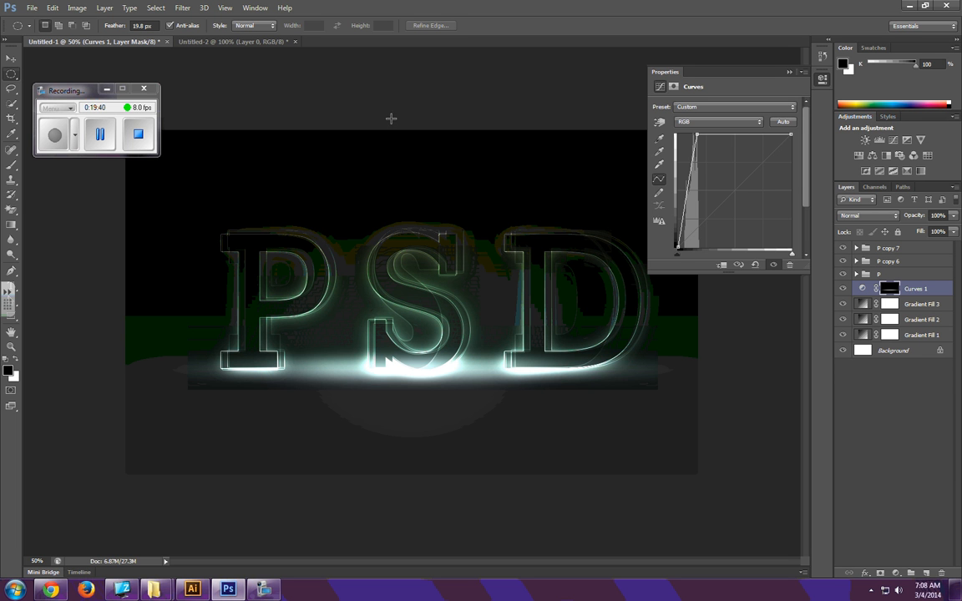
click(926, 355)
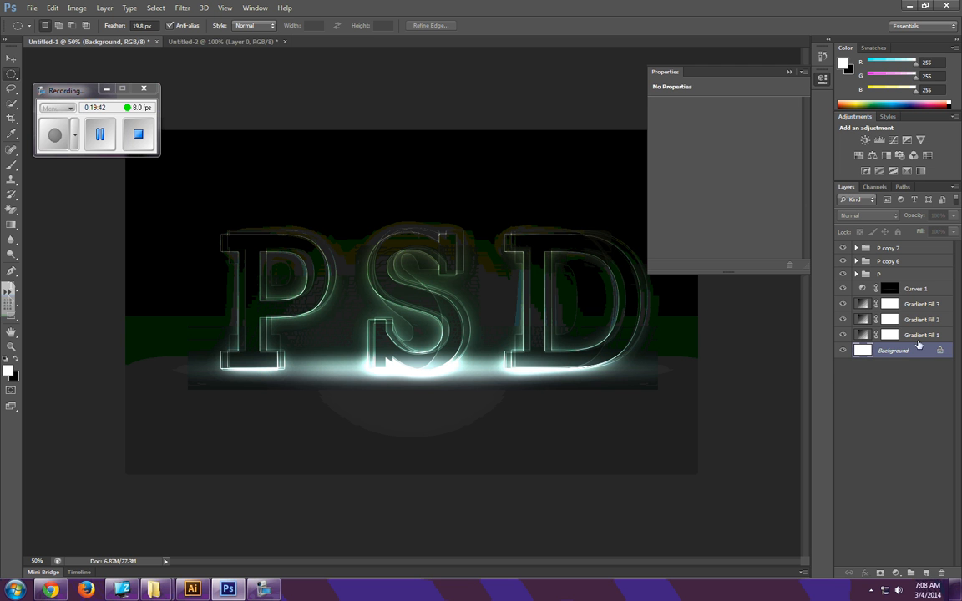
click(916, 304)
click(912, 288)
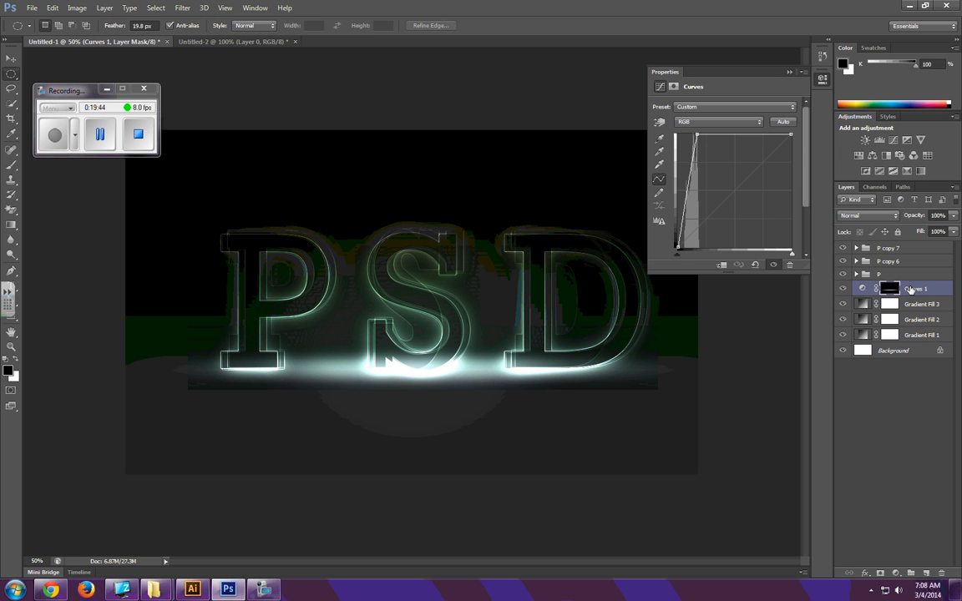
click(924, 573)
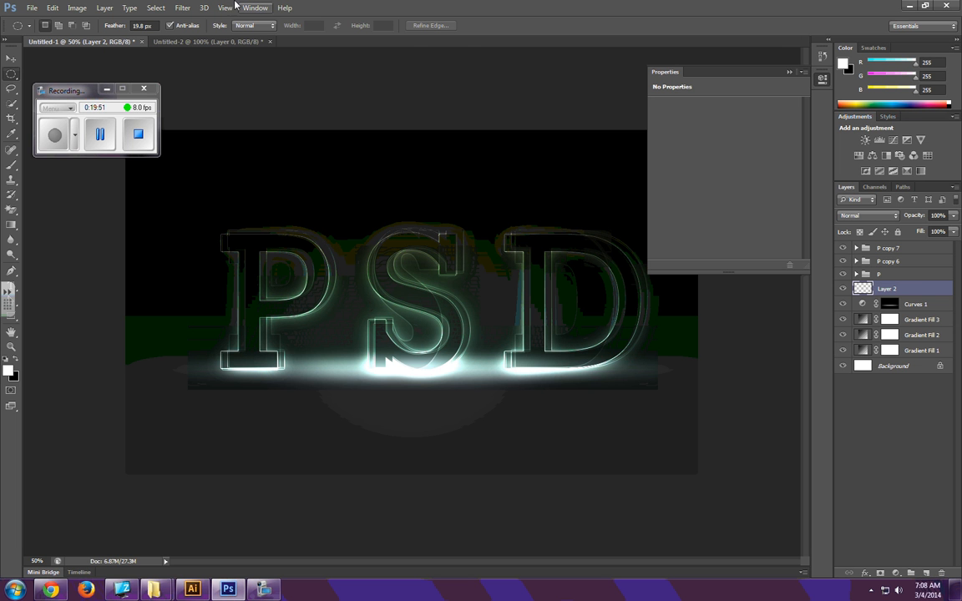
Fill the new layer with the custom Box pattern.
click(53, 8)
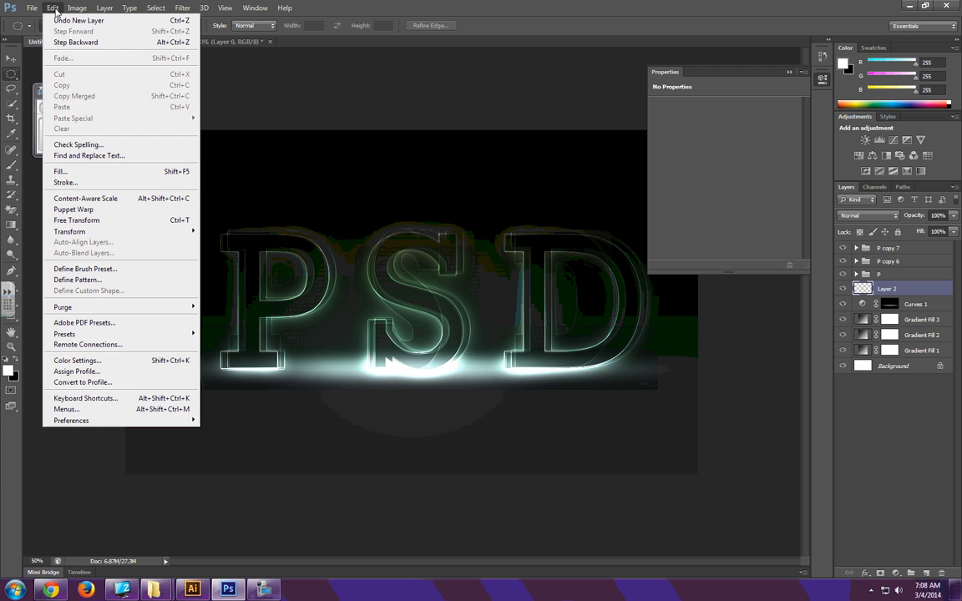
click(68, 172)
click(620, 190)
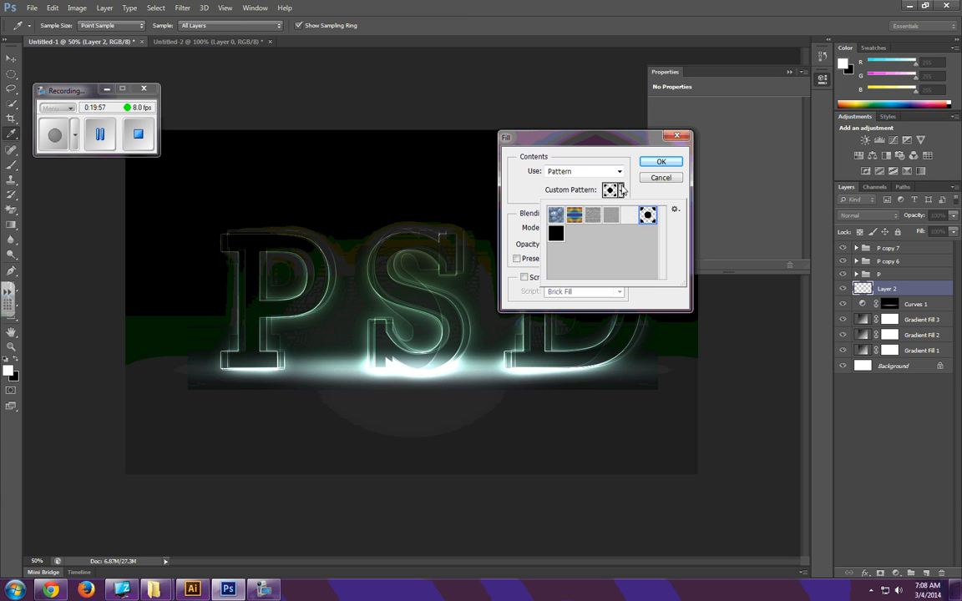
click(621, 190)
click(621, 189)
click(555, 234)
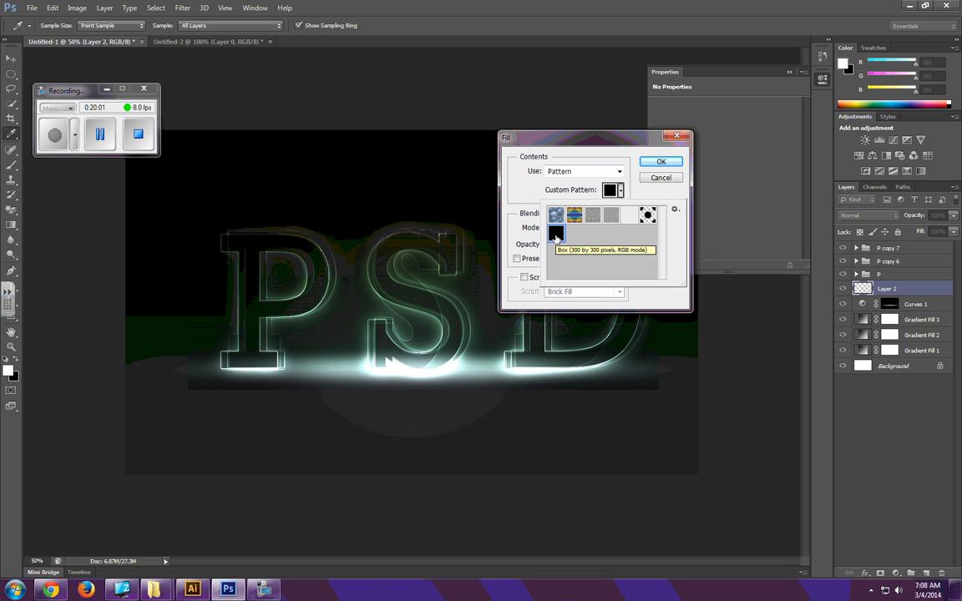
click(660, 161)
click(660, 162)
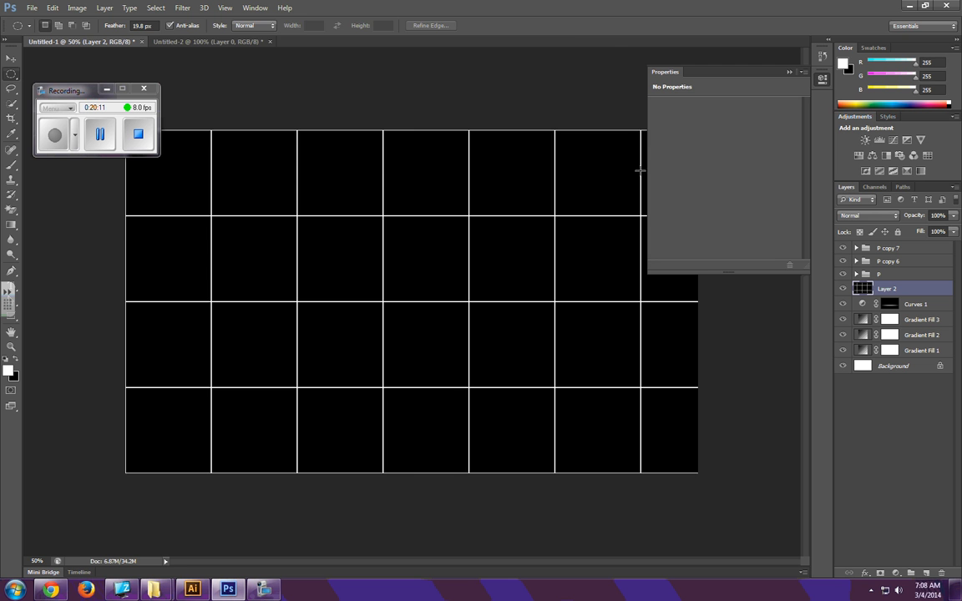
Squash the grid layer to the area below the letters' base and pull its two lower corners outward into a perspective floor.
key(ctrl+t)
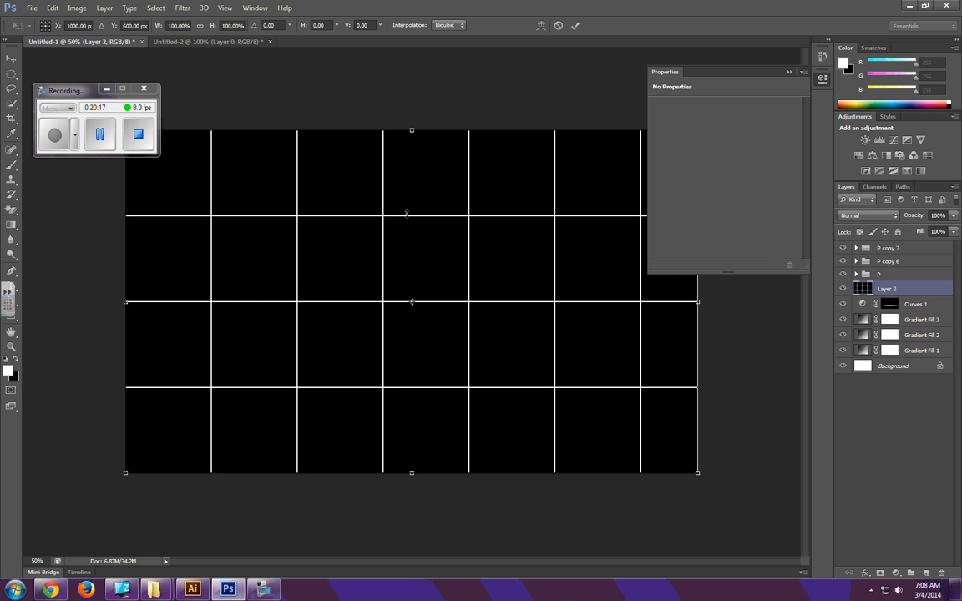
drag(407, 213, 412, 367)
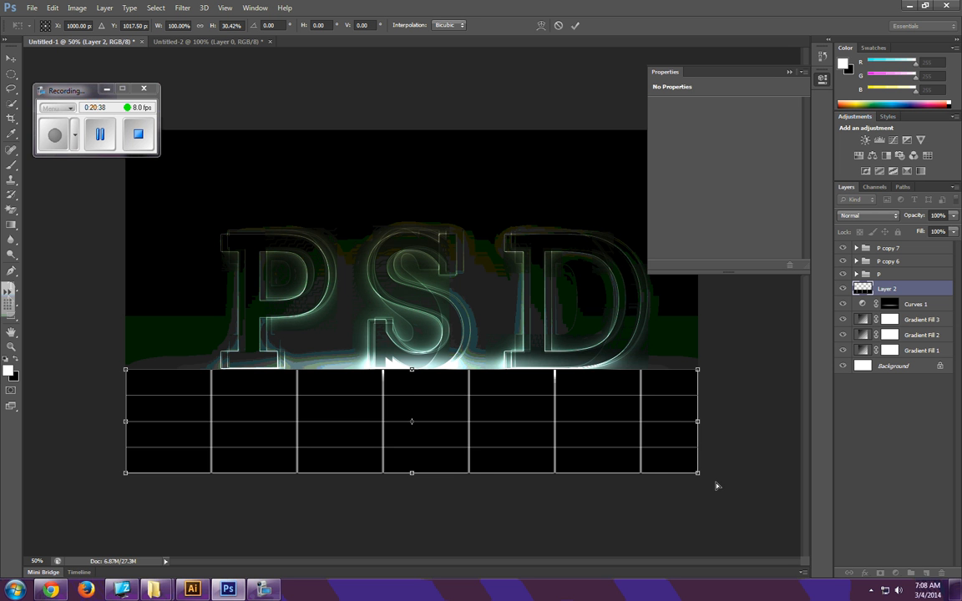
drag(698, 474, 726, 485)
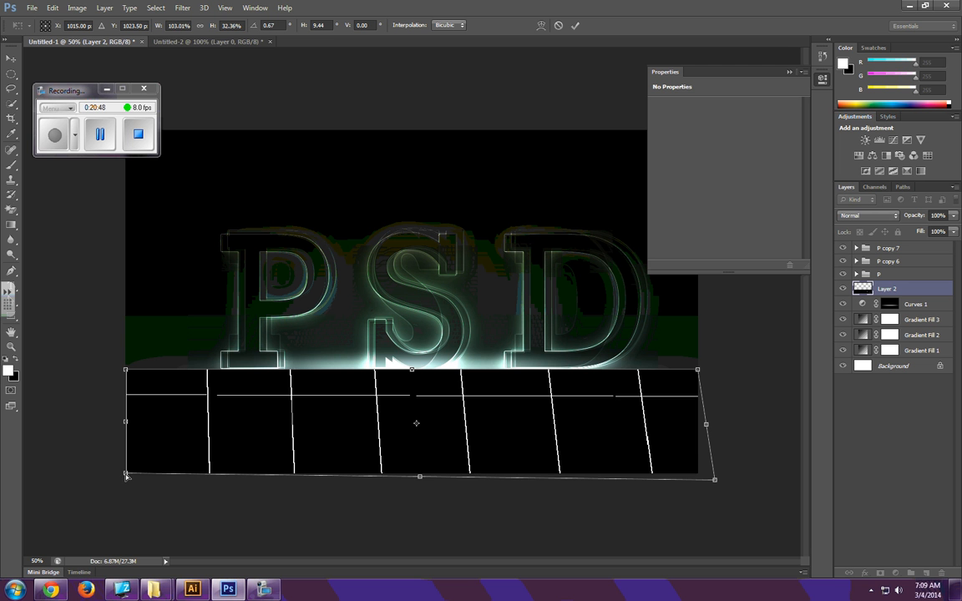
drag(125, 475, 88, 480)
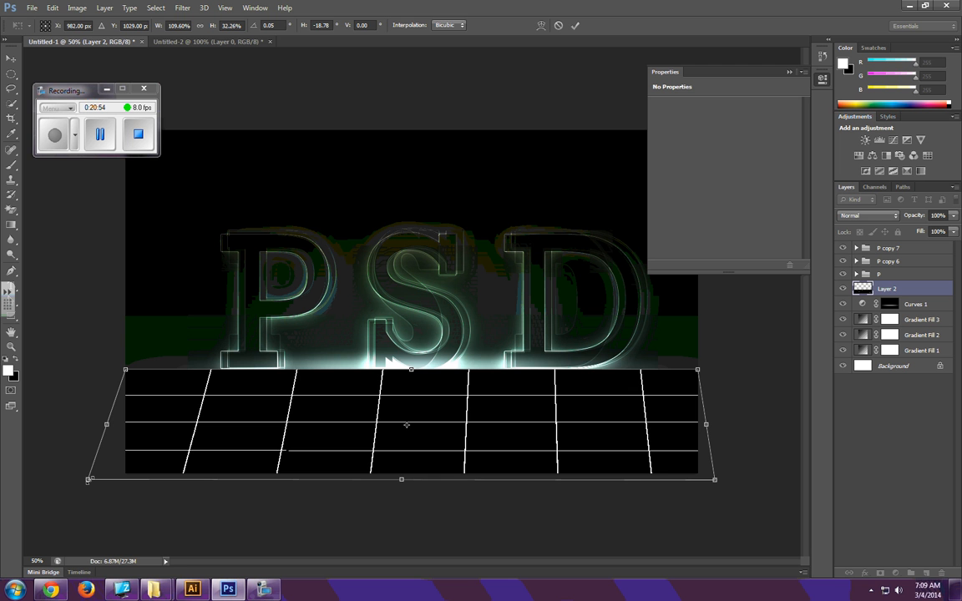
key(Return)
key(m)
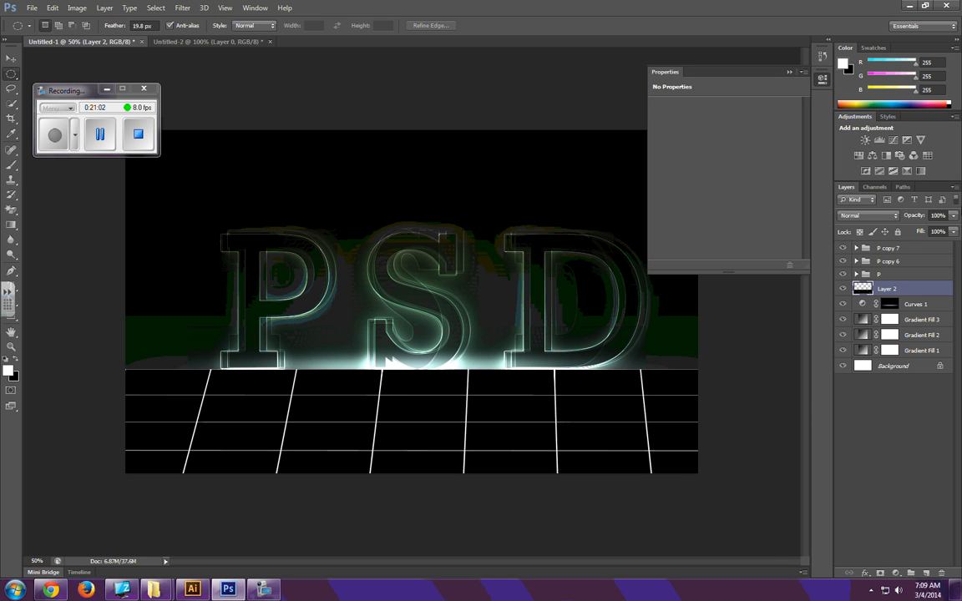
Set the grid layer's blending mode to Screen and its opacity to 15%.
click(842, 216)
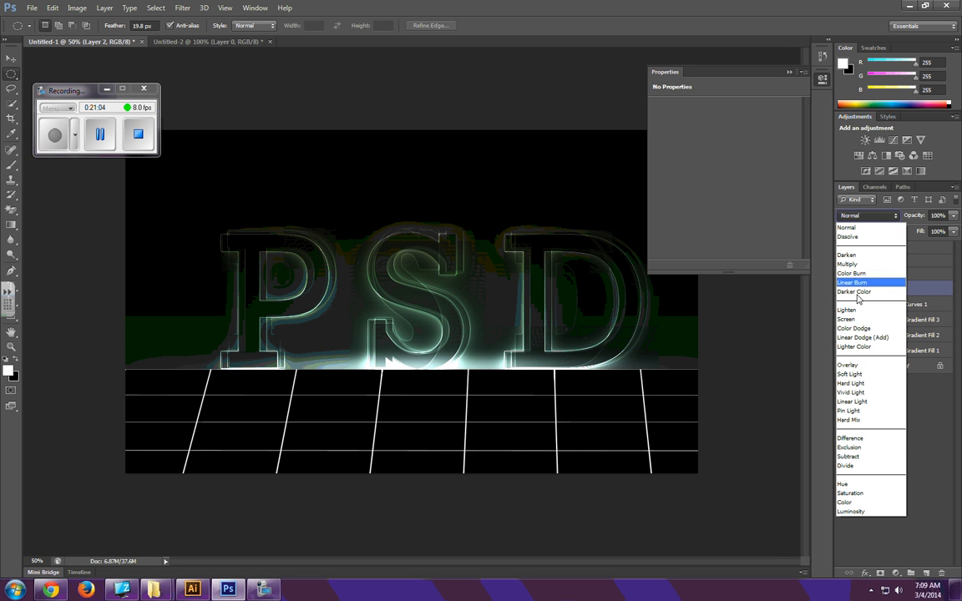
click(849, 320)
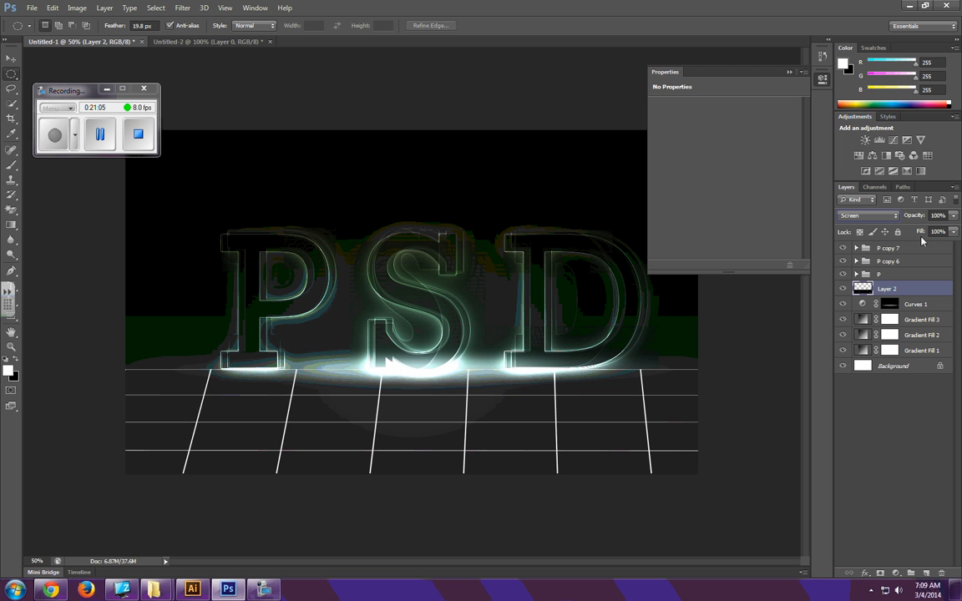
click(945, 232)
drag(947, 216, 921, 214)
text(15)
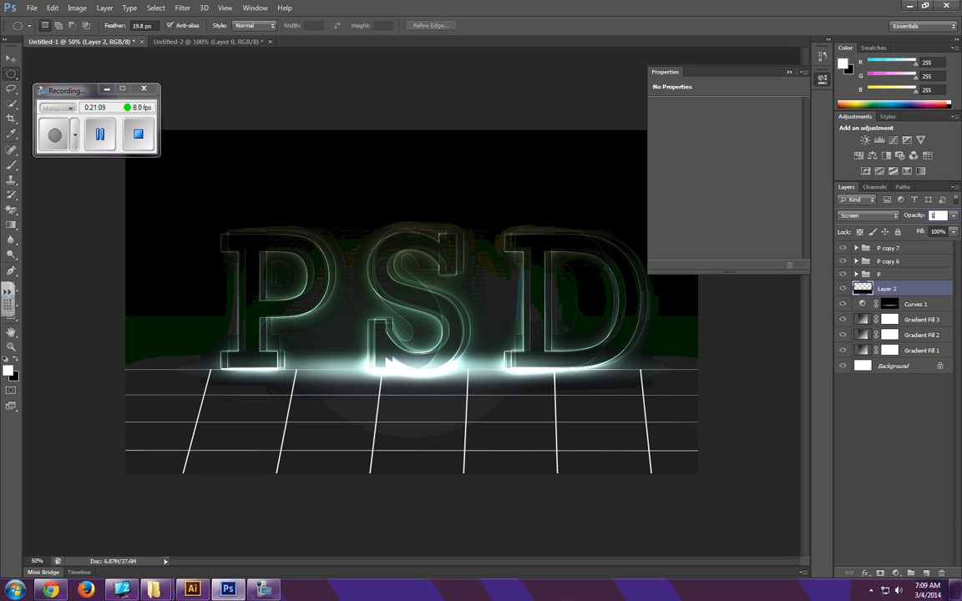
key(Return)
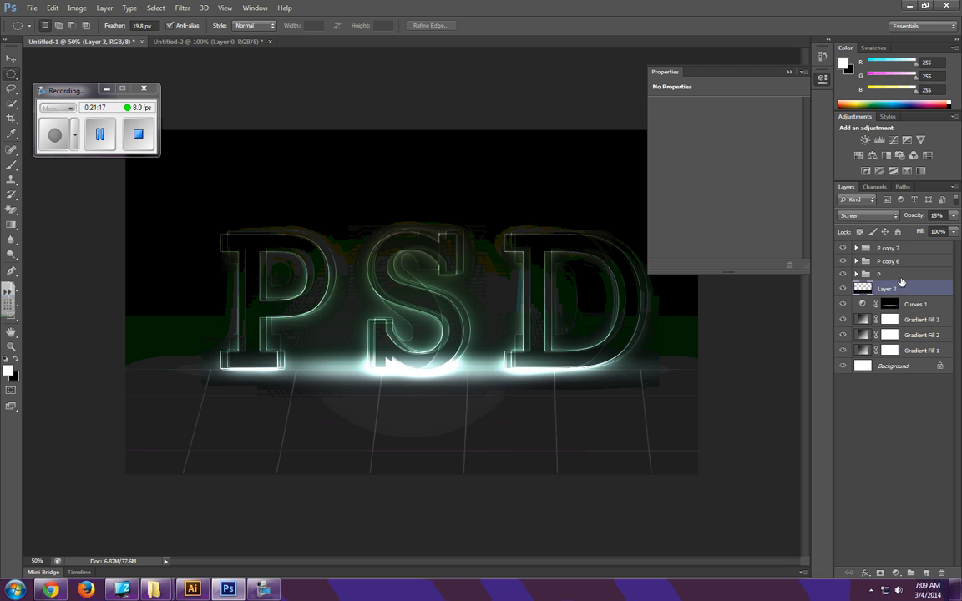
Transform the grid layer for a stronger floor perspective, pulling its two lower corners further outward and its two upper corners slightly inward.
key(ctrl+t)
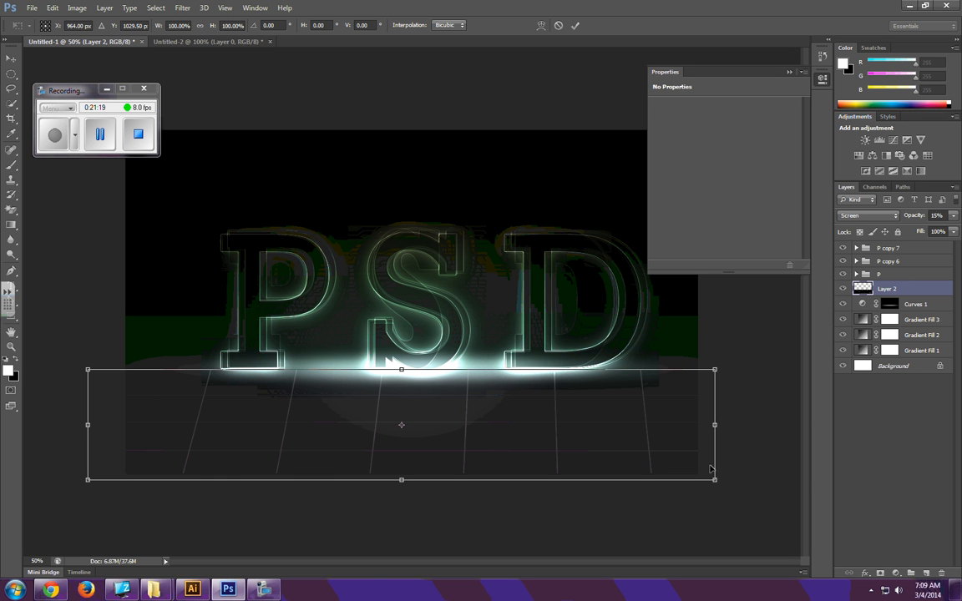
drag(715, 487, 779, 487)
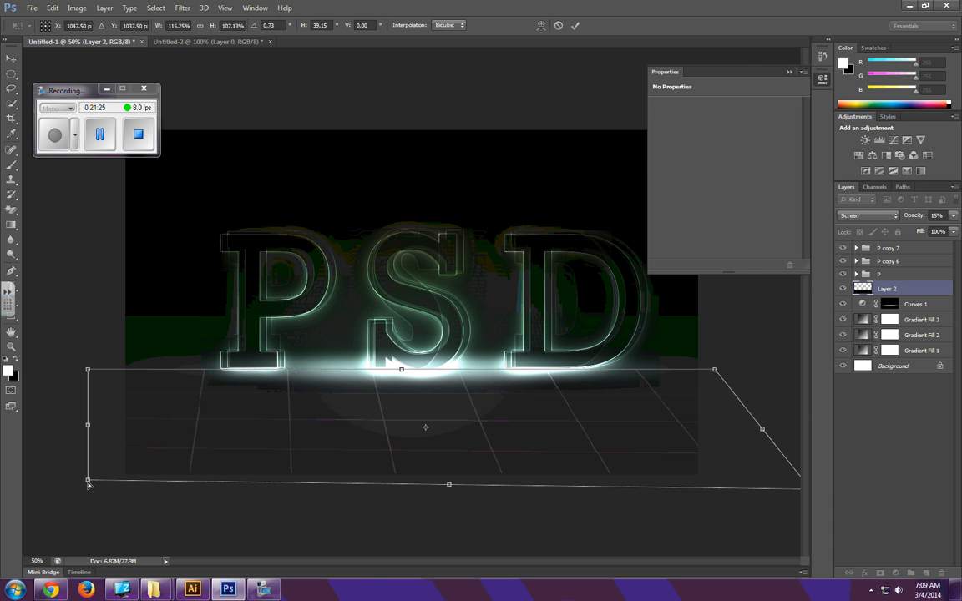
drag(88, 480, 4, 446)
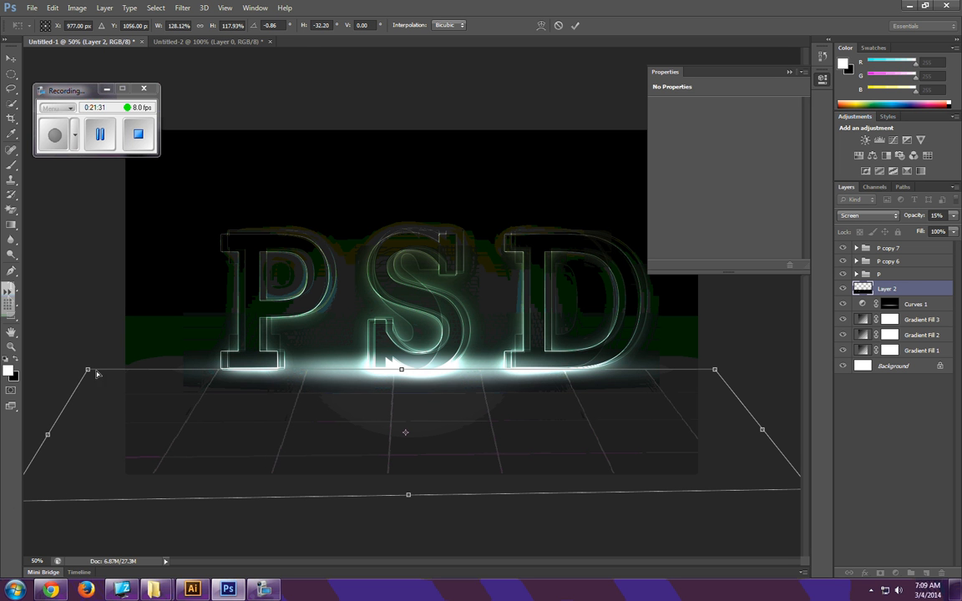
drag(88, 369, 122, 375)
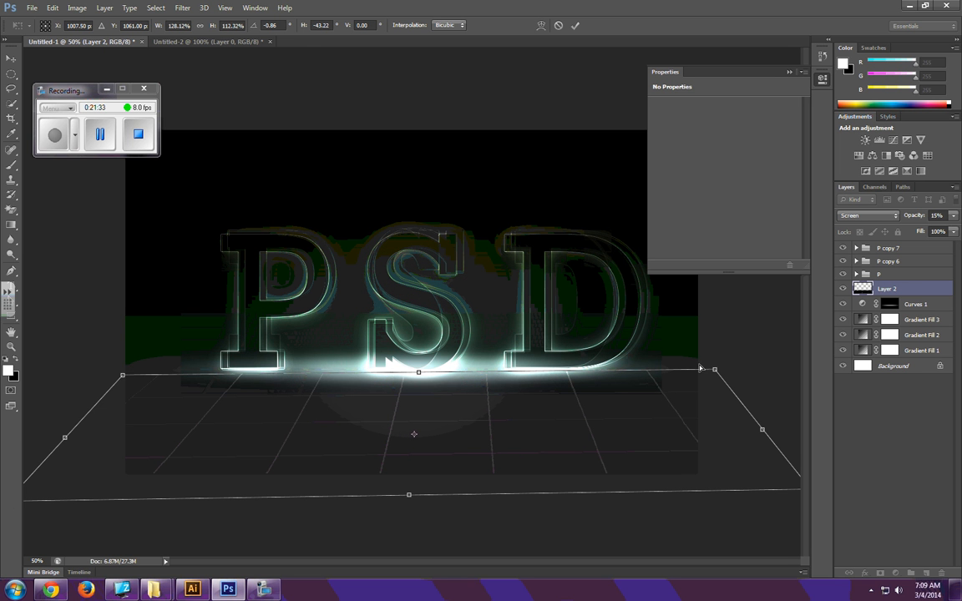
drag(714, 370, 694, 370)
key(Return)
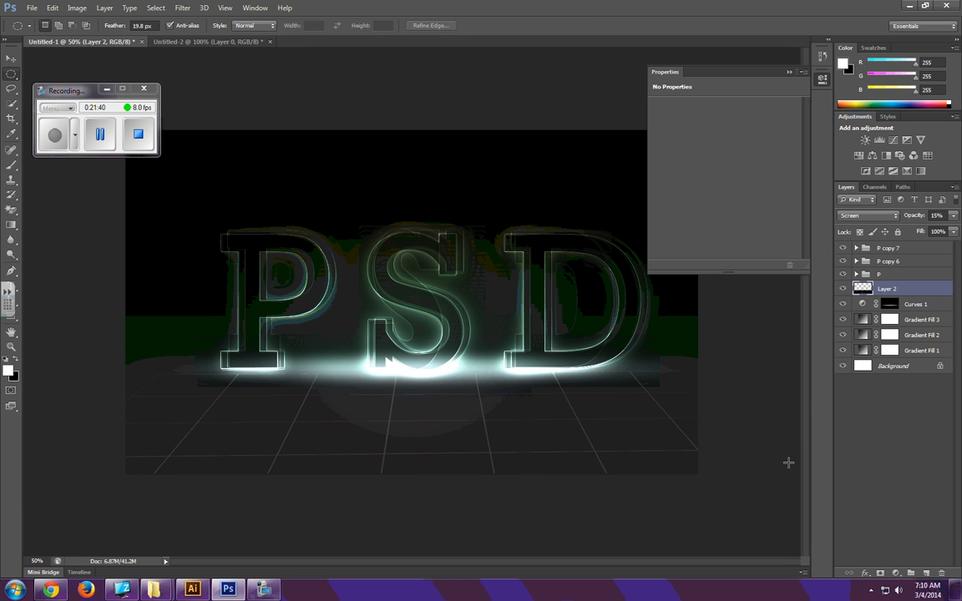
key(ctrl+minus)
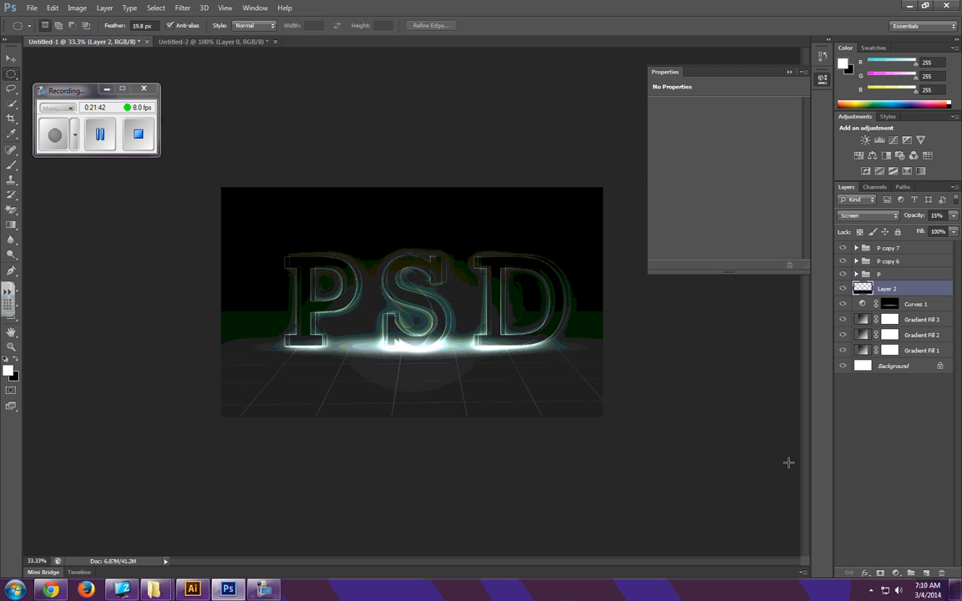